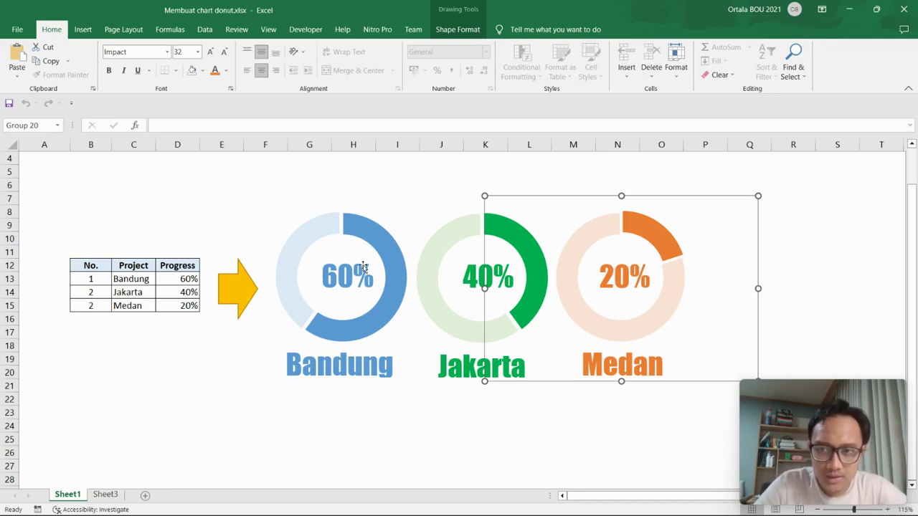
- Change Medan's number in B15 from 2 to 3
{"action": "left_click", "coordinate": [216, 344]}
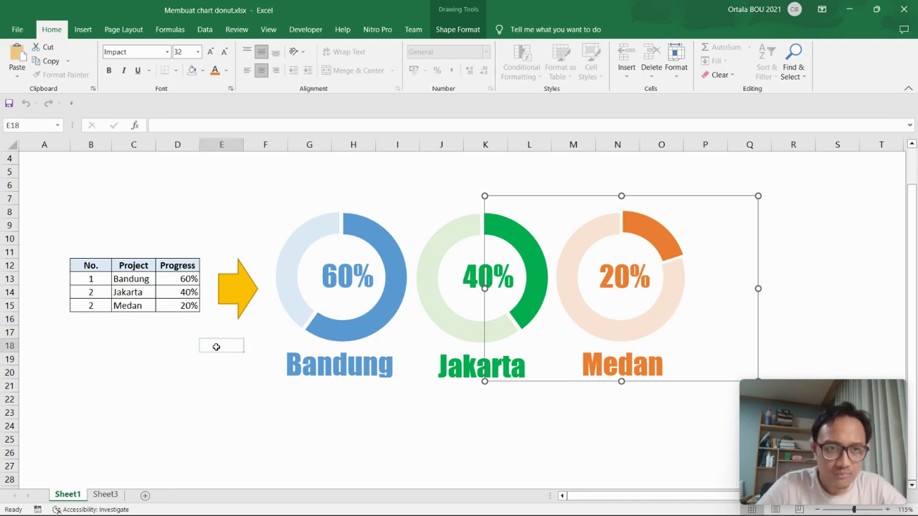
{"action": "left_click", "coordinate": [133, 266]}
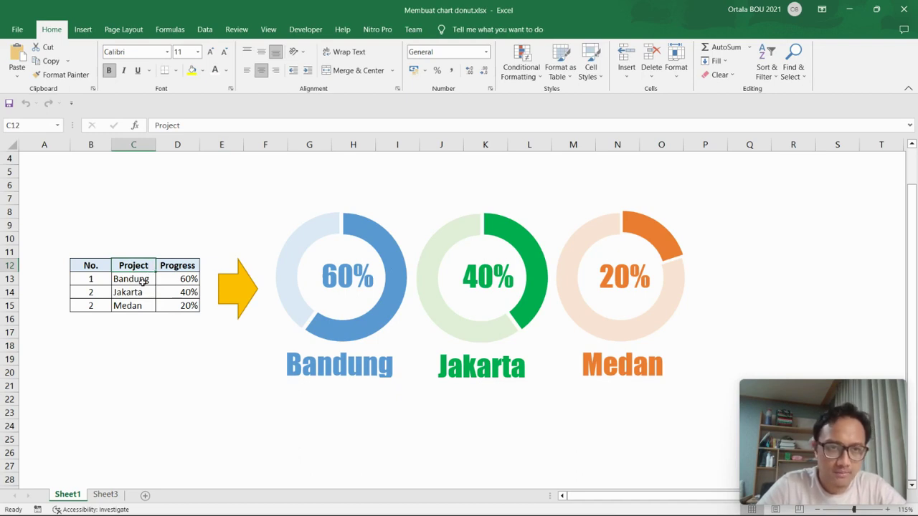
{"action": "left_click", "coordinate": [94, 306]}
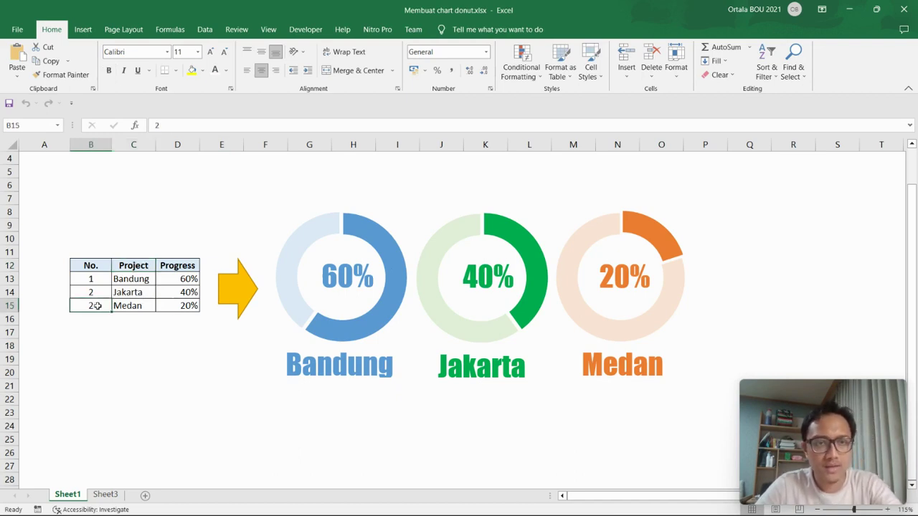
{"action": "type", "text": "3"}
{"action": "left_click", "coordinate": [152, 344]}
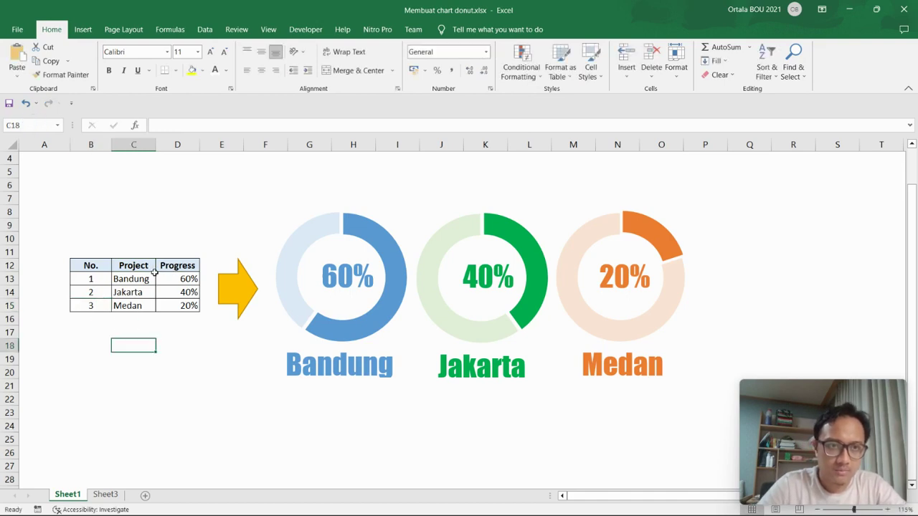
- Check the progress values 60%, 40% and 20% in D13–D15
{"action": "left_click", "coordinate": [175, 281]}
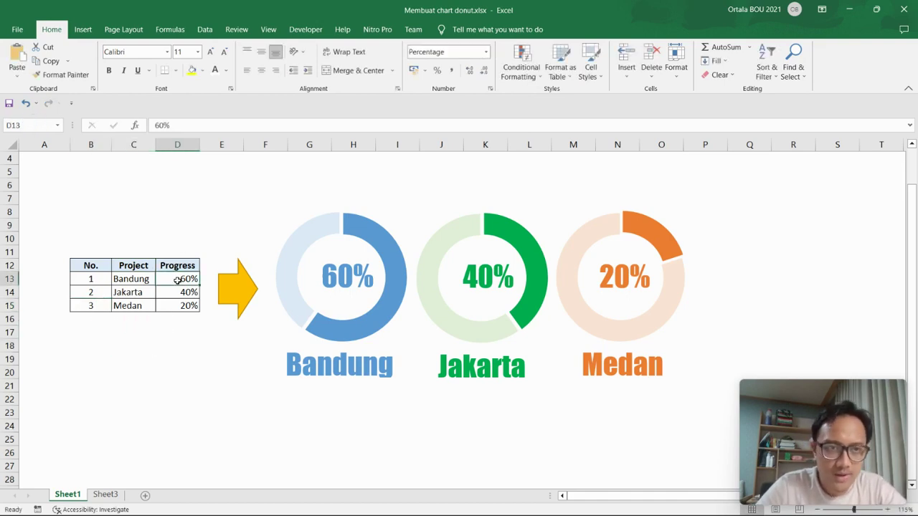
{"action": "left_click", "coordinate": [182, 293]}
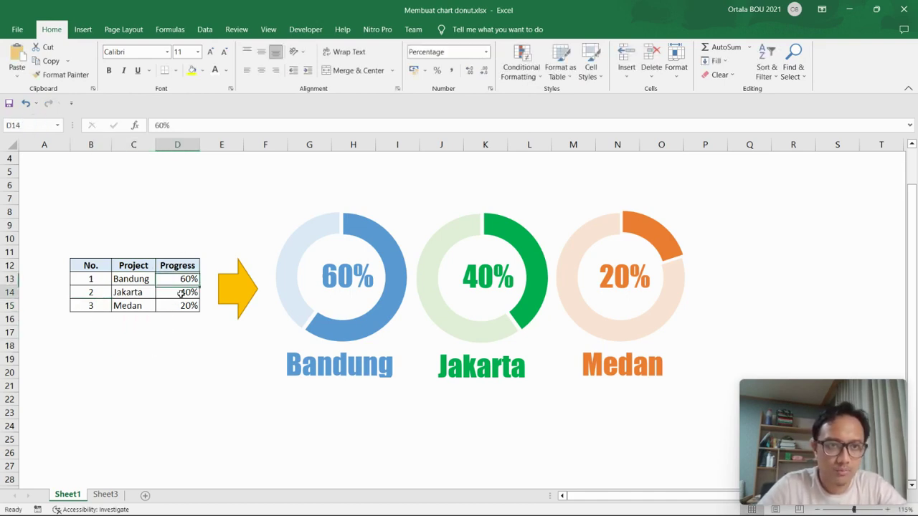
{"action": "left_click", "coordinate": [181, 306]}
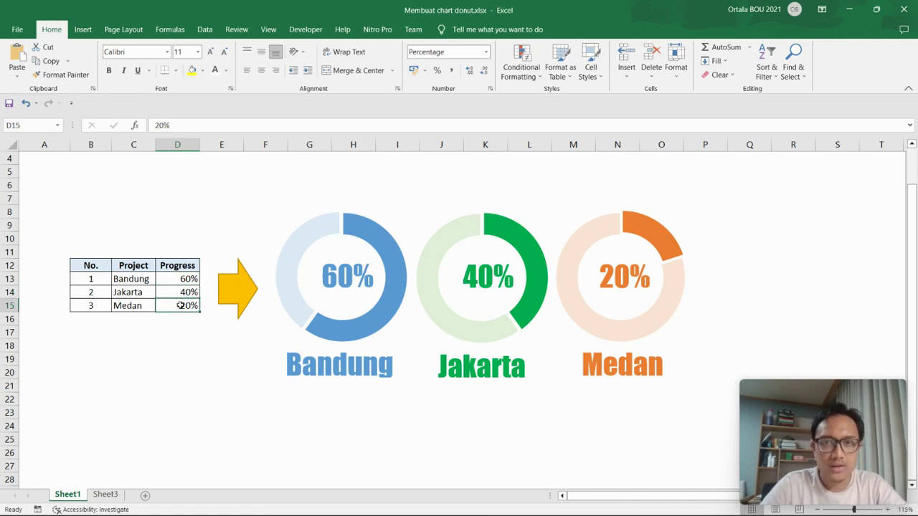
- On Sheet3, change Medan's number in C8 to 3
{"action": "left_click", "coordinate": [106, 495]}
{"action": "left_click", "coordinate": [250, 375]}
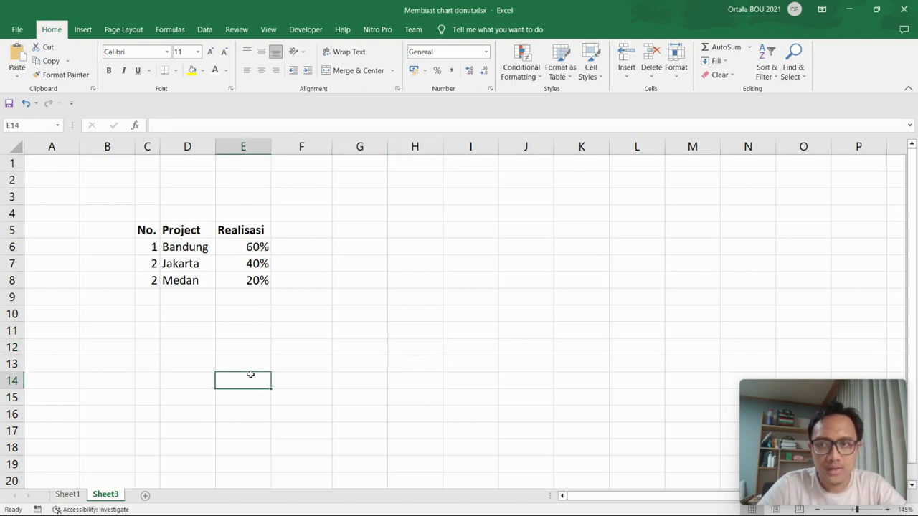
{"action": "left_click", "coordinate": [148, 289]}
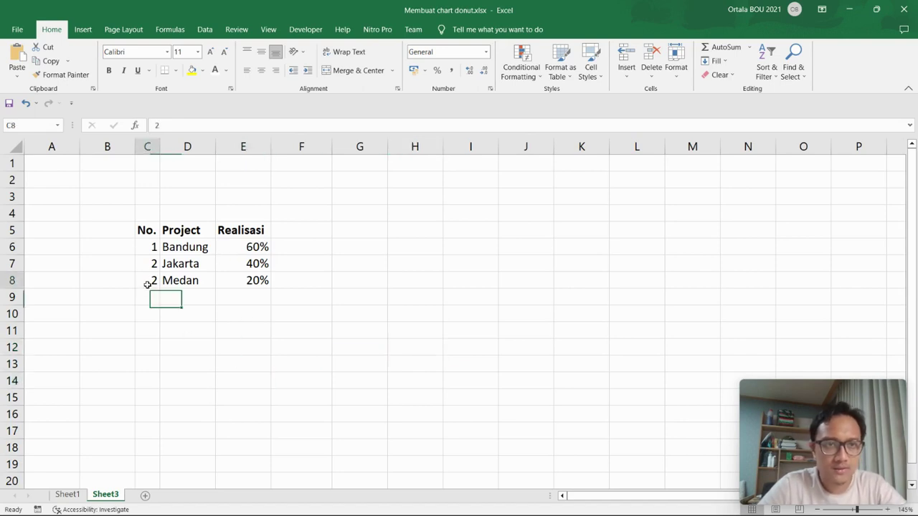
{"action": "left_click", "coordinate": [147, 284]}
{"action": "type", "text": "3"}
{"action": "left_click", "coordinate": [273, 327]}
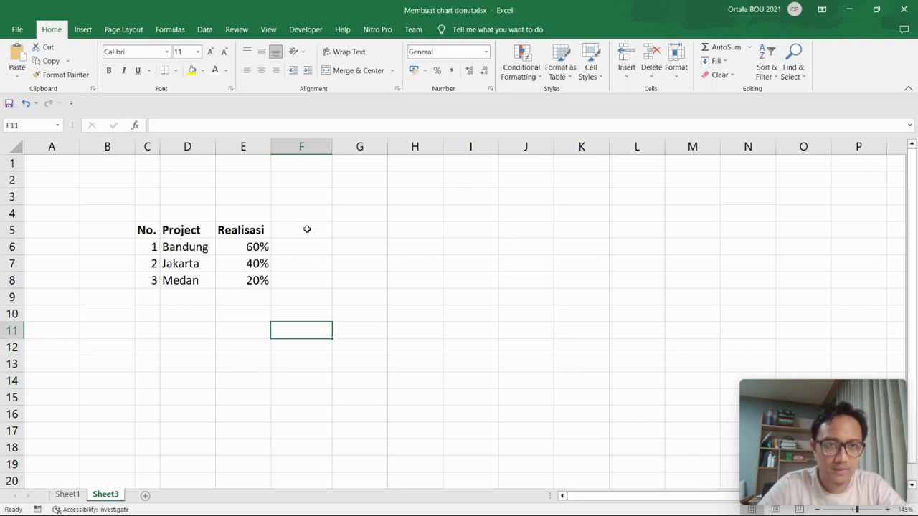
- Add the header 'Yg belum selesai' in F5 and autofit column F
{"action": "left_click", "coordinate": [307, 231]}
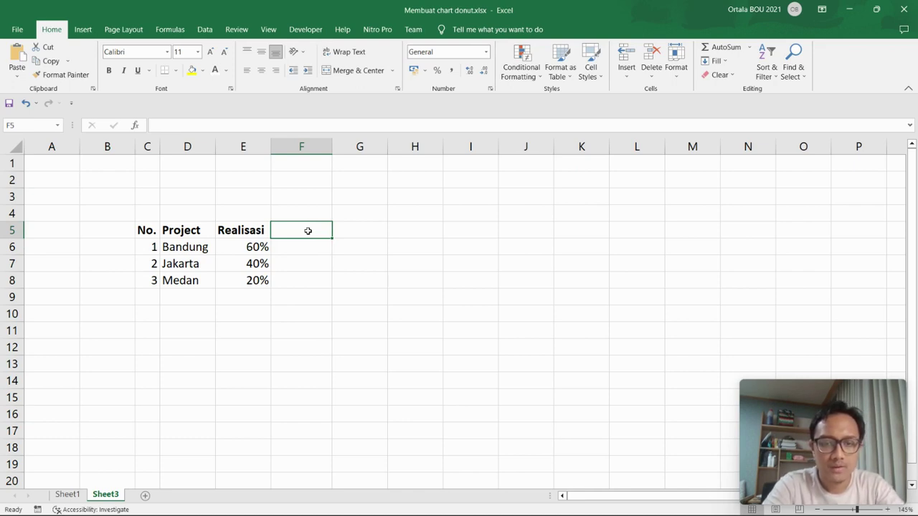
{"action": "type", "text": "Yg belum "}
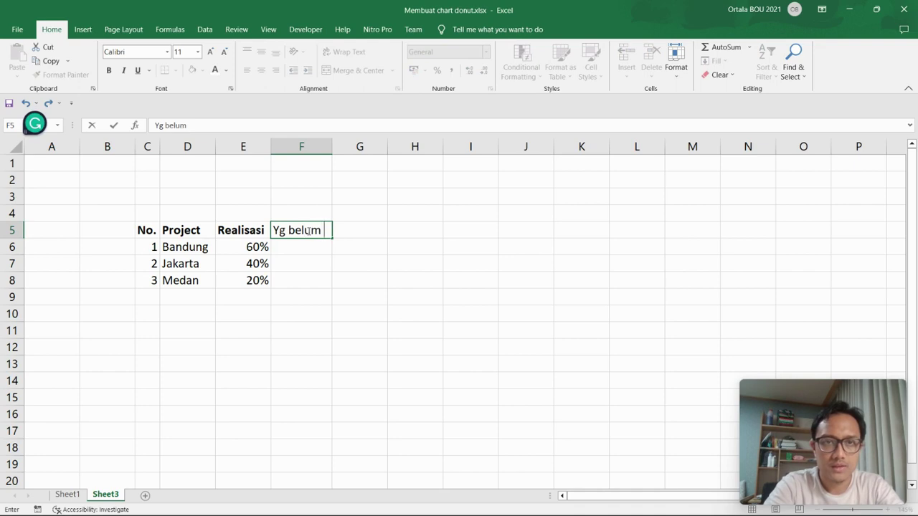
{"action": "type", "text": "selesai"}
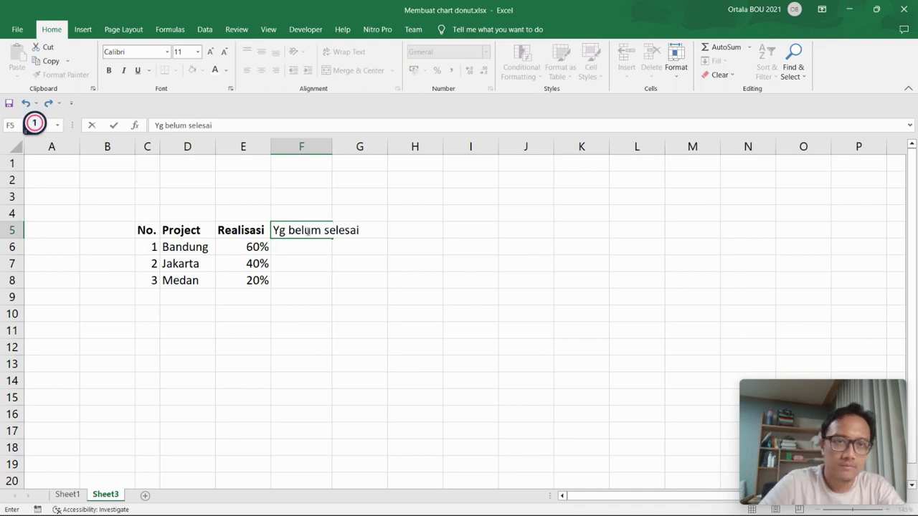
{"action": "left_click", "coordinate": [326, 264]}
{"action": "double_click", "coordinate": [332, 146]}
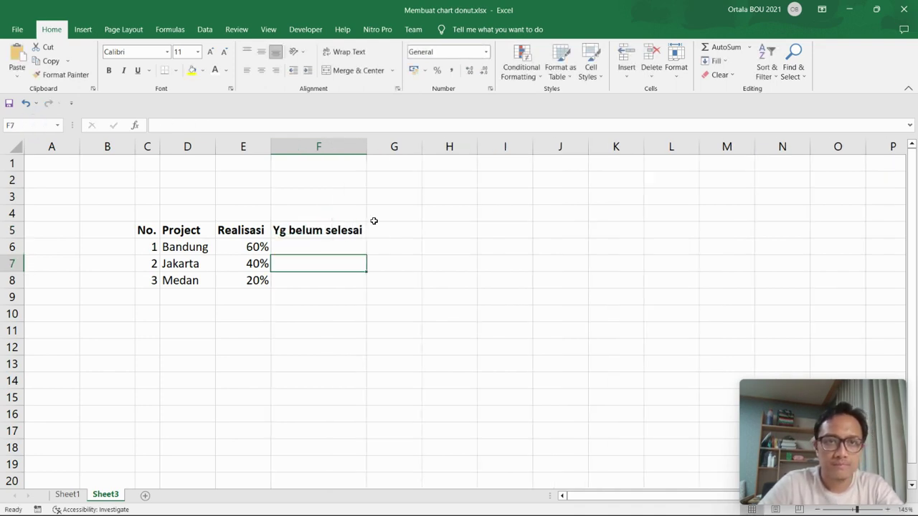
- Enter =1-E6 in F6 and fill it down to F8, giving 40%, 60%, 80%
{"action": "left_click", "coordinate": [350, 248]}
{"action": "type", "text": "=1-"}
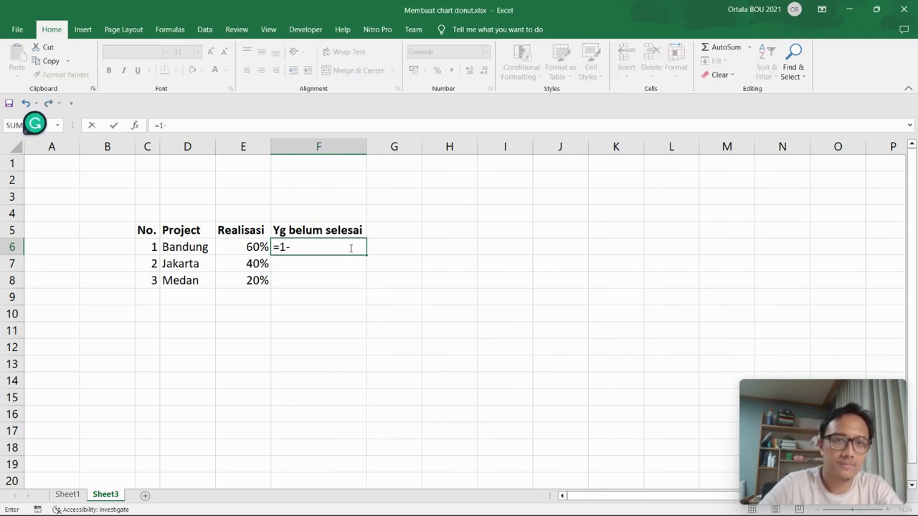
{"action": "left_click", "coordinate": [248, 247]}
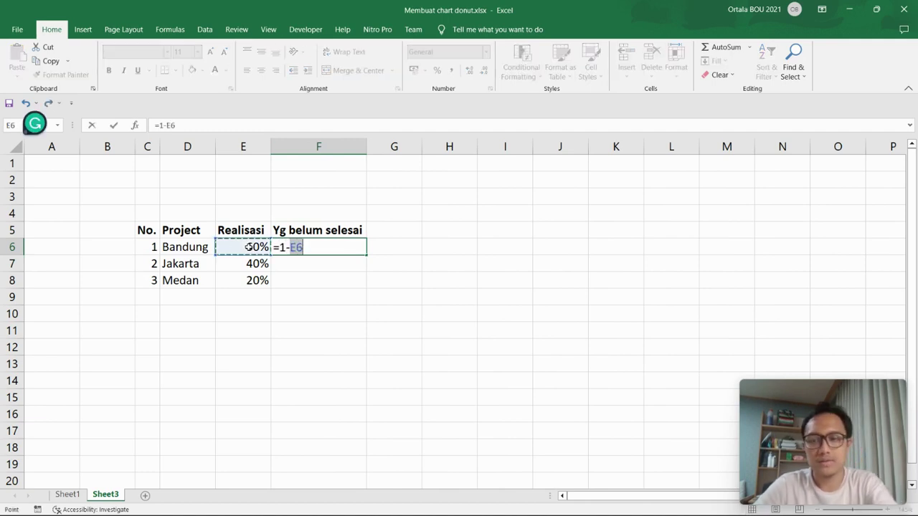
{"action": "key", "text": "Return"}
{"action": "left_click", "coordinate": [350, 245]}
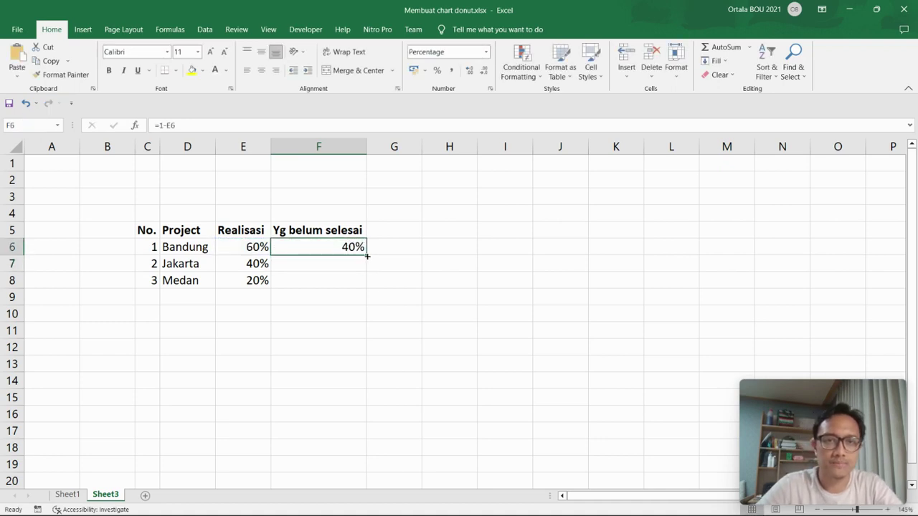
{"action": "left_click_drag", "start_coordinate": [366, 255], "coordinate": [366, 285]}
{"action": "left_click", "coordinate": [340, 353]}
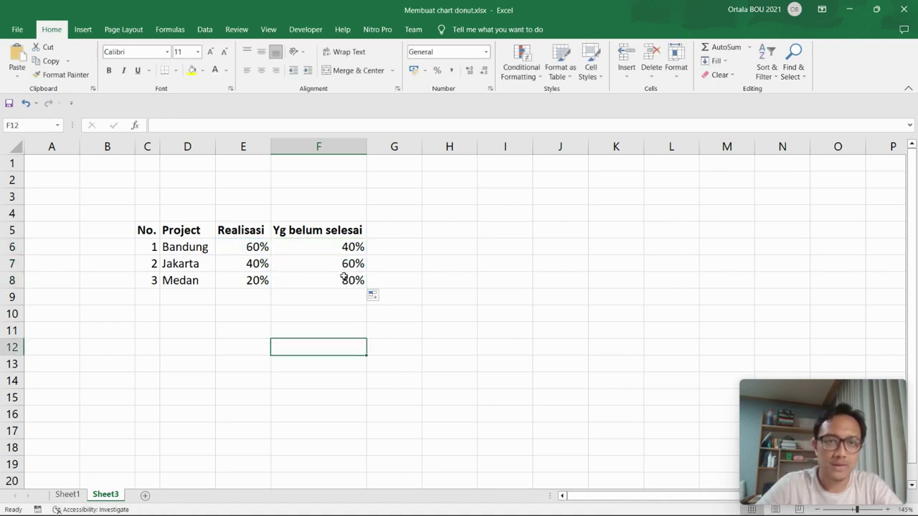
{"action": "left_click", "coordinate": [347, 247]}
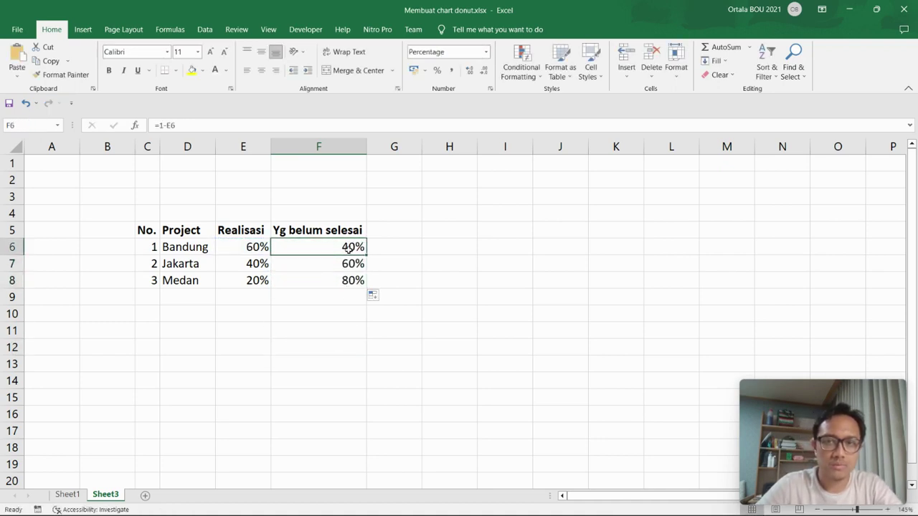
- Inspect the finished Bandung doughnut on Sheet1 and its light-blue remaining segment
{"action": "left_click", "coordinate": [67, 494]}
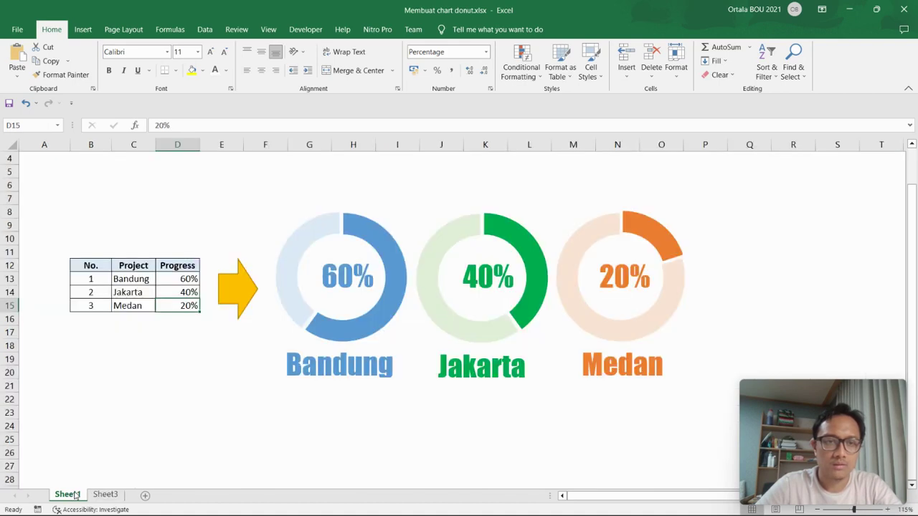
{"action": "left_click", "coordinate": [311, 237]}
{"action": "left_click", "coordinate": [300, 244]}
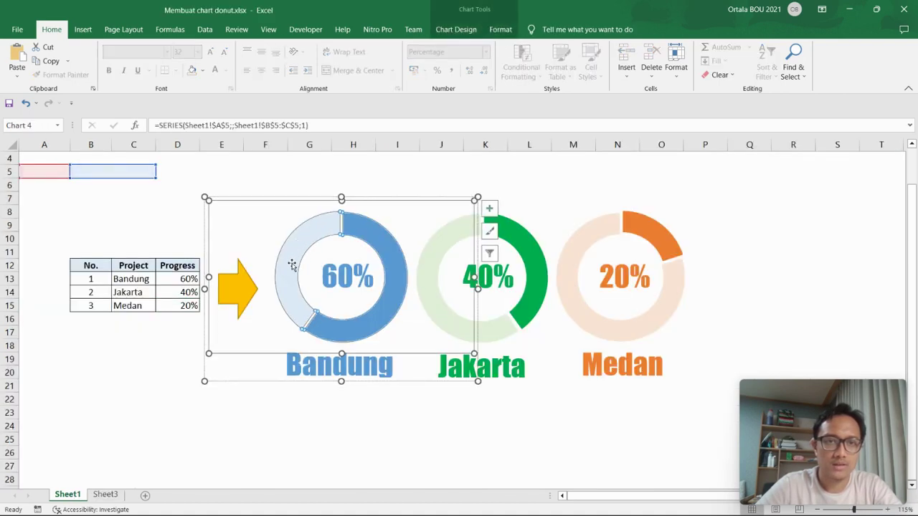
{"action": "left_click", "coordinate": [294, 265]}
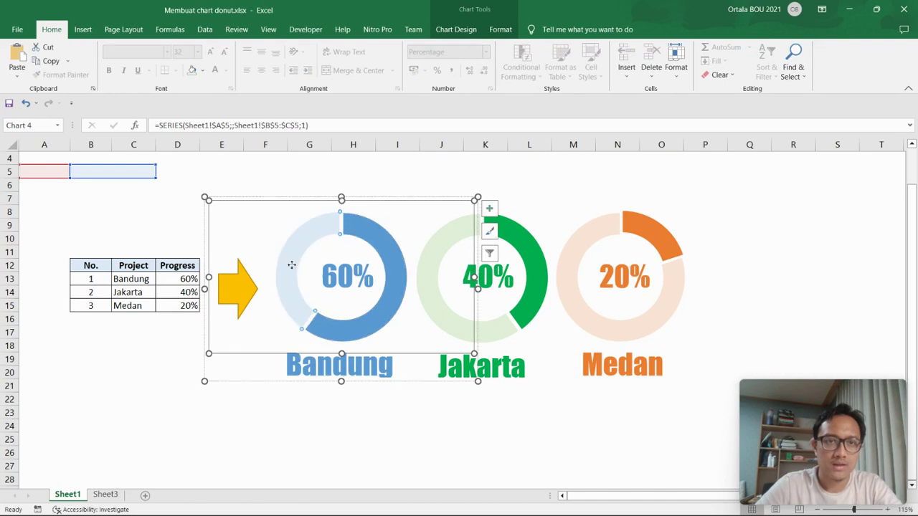
- On Sheet3, select Bandung's row D6:F6 with name, 60% and 40%
{"action": "left_click", "coordinate": [109, 497]}
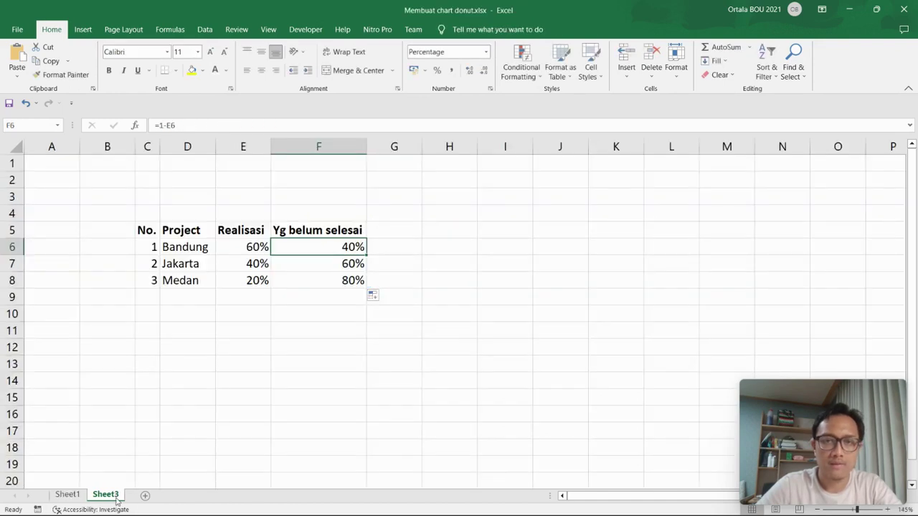
{"action": "left_click", "coordinate": [314, 379]}
{"action": "left_click", "coordinate": [308, 337]}
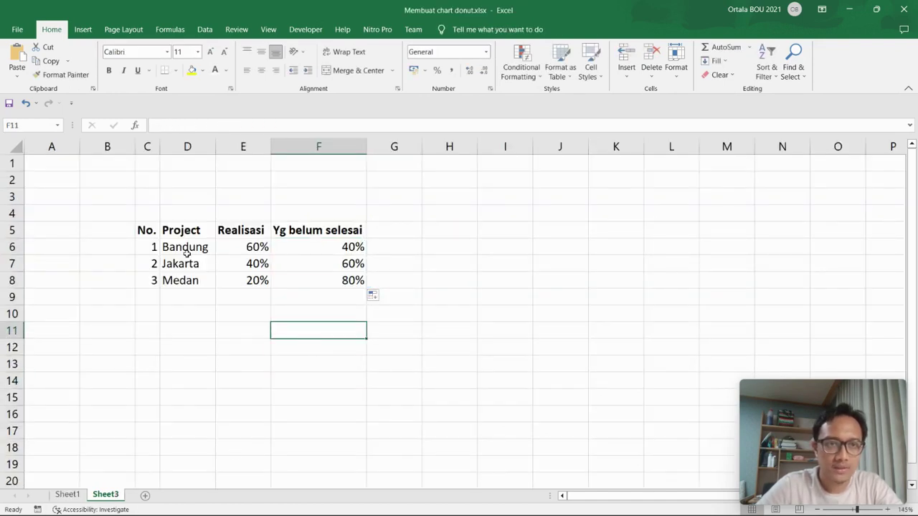
{"action": "left_click_drag", "start_coordinate": [194, 247], "coordinate": [338, 246]}
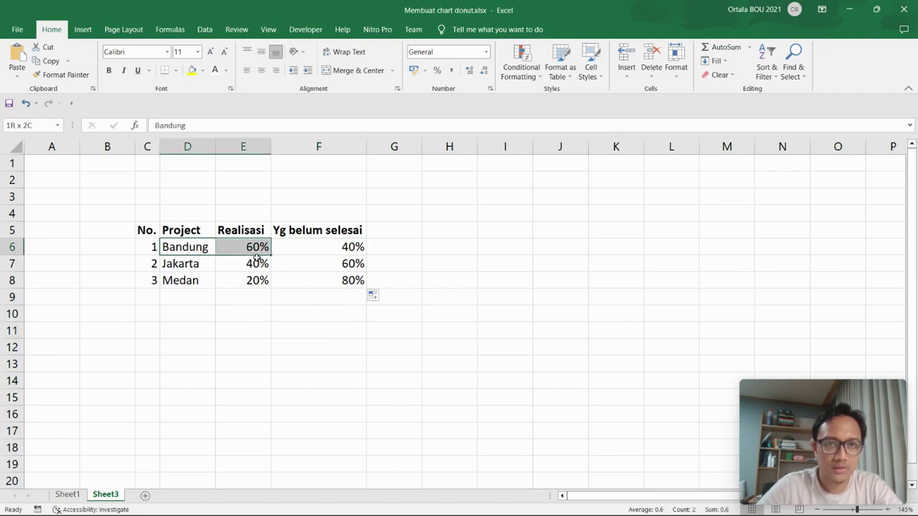
{"action": "left_click", "coordinate": [291, 307]}
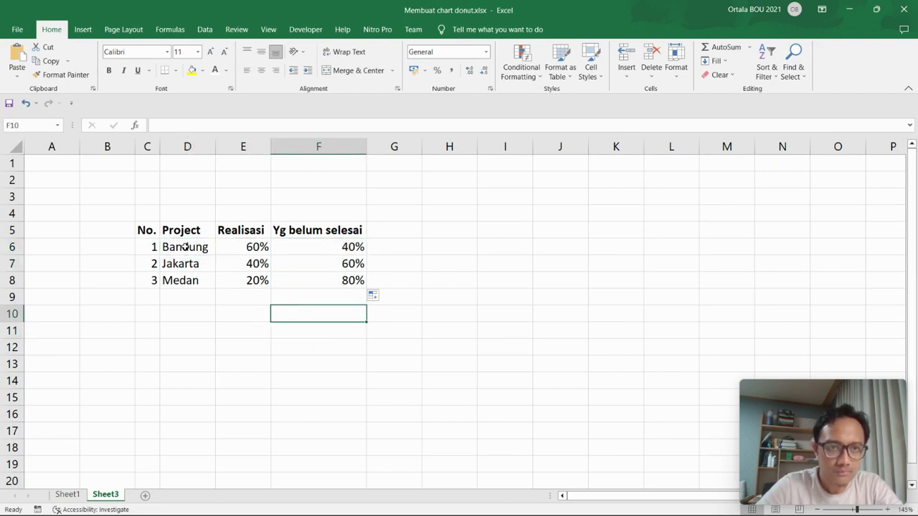
{"action": "left_click_drag", "start_coordinate": [185, 247], "coordinate": [346, 246]}
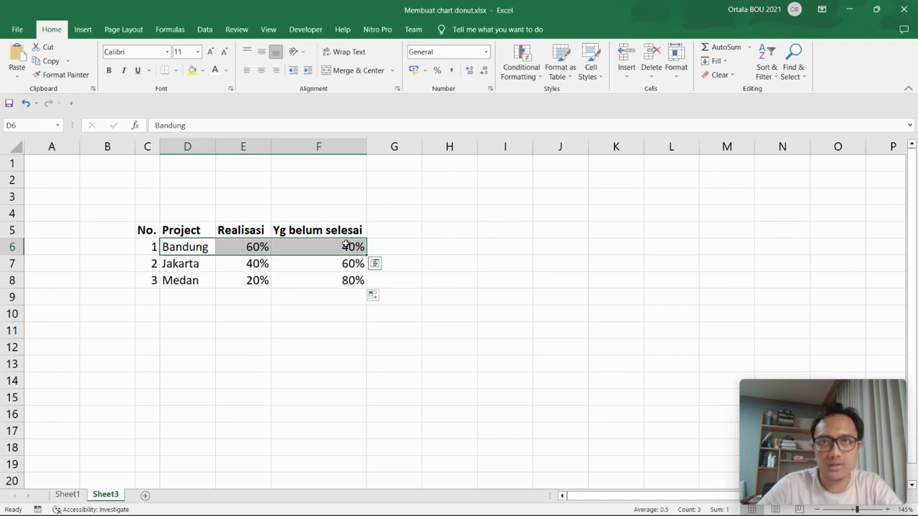
- Insert a Doughnut chart from the Pie or Doughnut menu using Bandung's values
{"action": "left_click", "coordinate": [87, 33]}
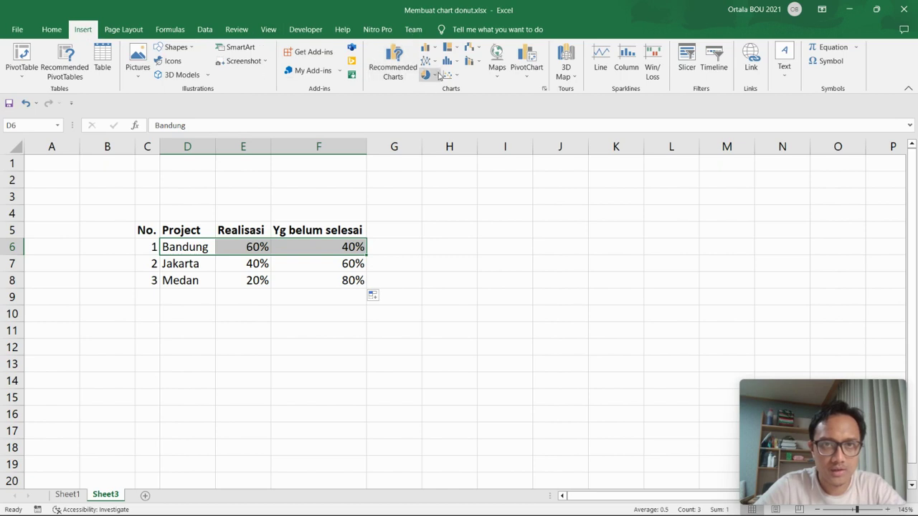
{"action": "left_click", "coordinate": [439, 74]}
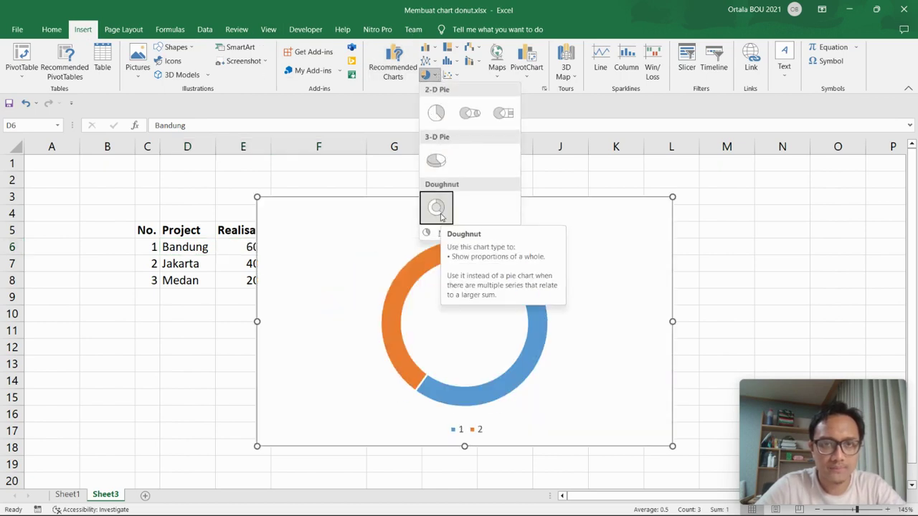
{"action": "left_click", "coordinate": [441, 215]}
{"action": "left_click", "coordinate": [727, 281]}
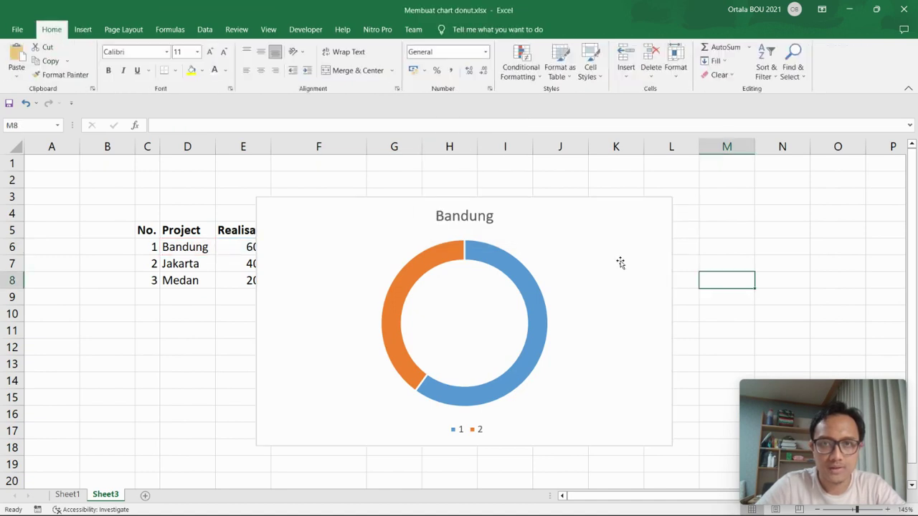
{"action": "left_click", "coordinate": [583, 225]}
- Move the new doughnut chart up and left over the table
{"action": "left_click_drag", "start_coordinate": [590, 229], "coordinate": [476, 231]}
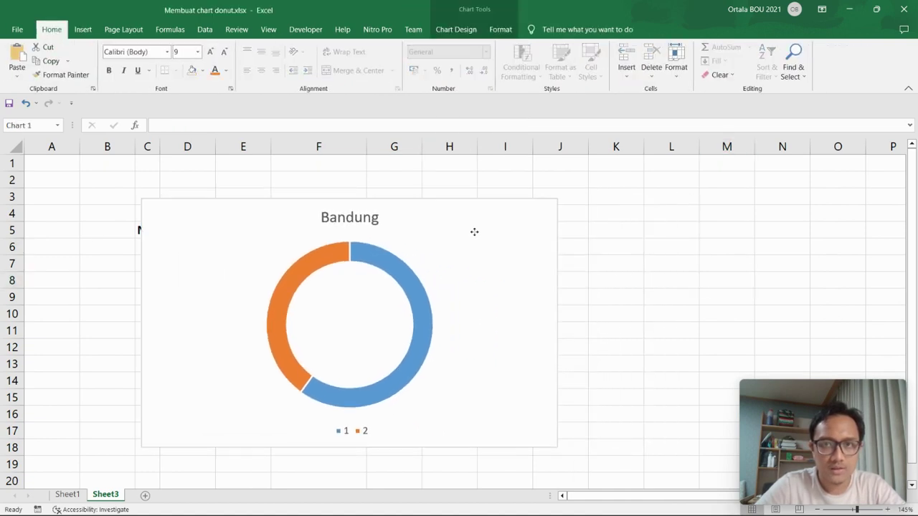
{"action": "left_click", "coordinate": [608, 310]}
{"action": "left_click", "coordinate": [473, 248]}
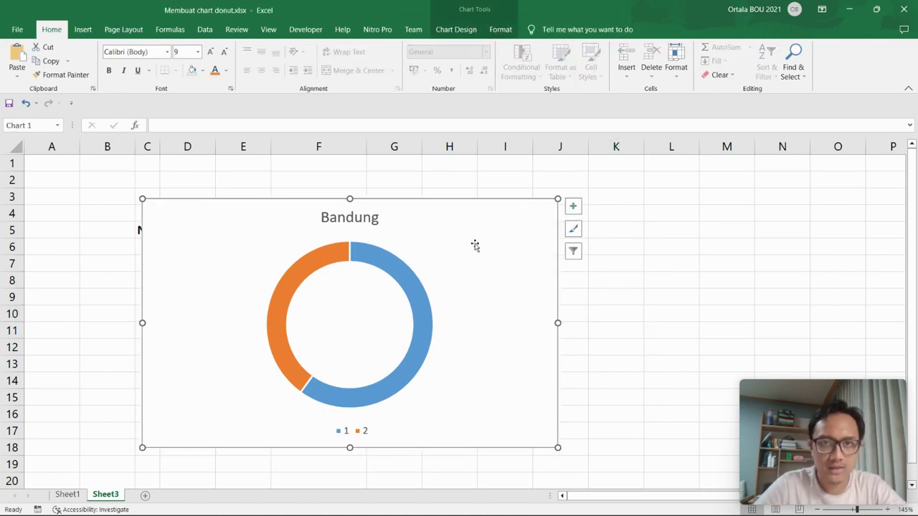
- Open the chart's Format size settings and select the height and width fields
{"action": "double_click", "coordinate": [480, 230]}
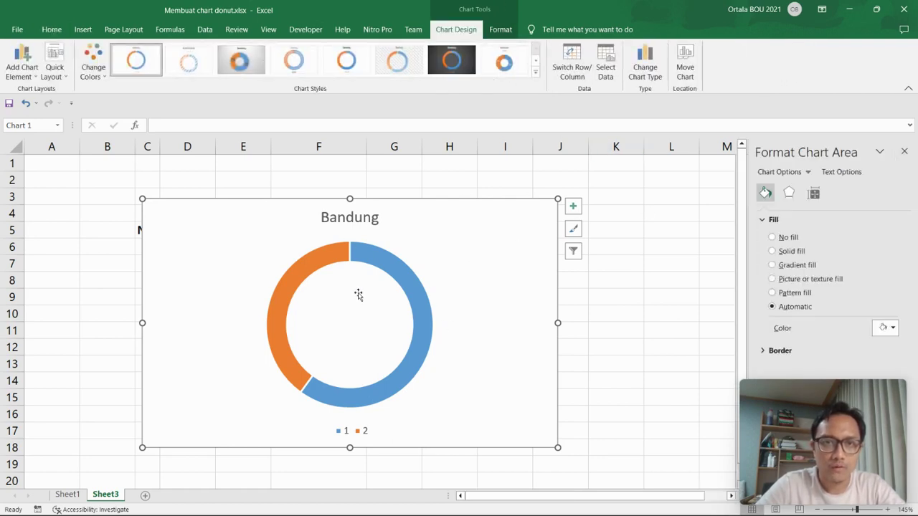
{"action": "left_click", "coordinate": [502, 30]}
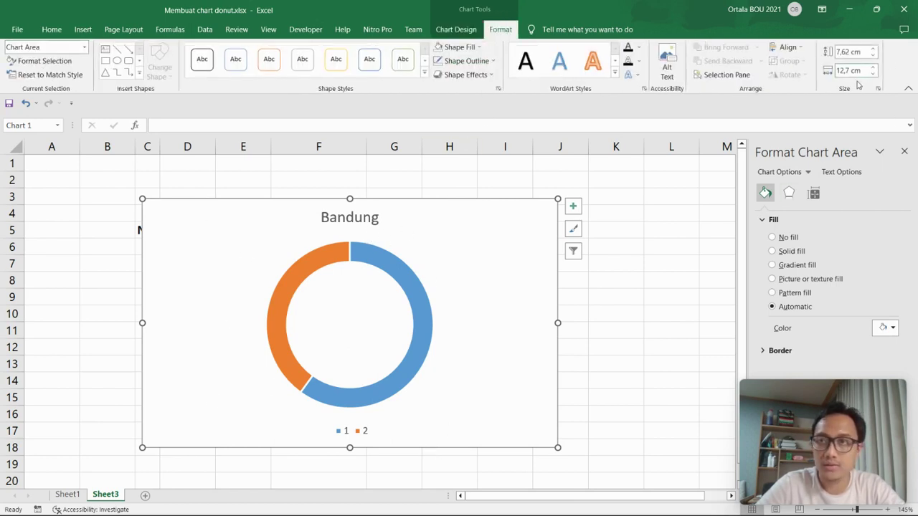
{"action": "left_click", "coordinate": [852, 53]}
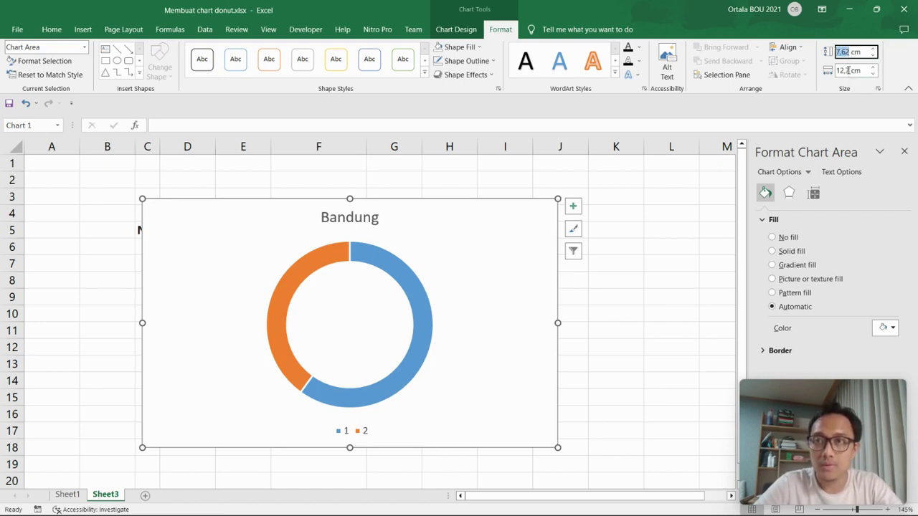
{"action": "left_click", "coordinate": [836, 68]}
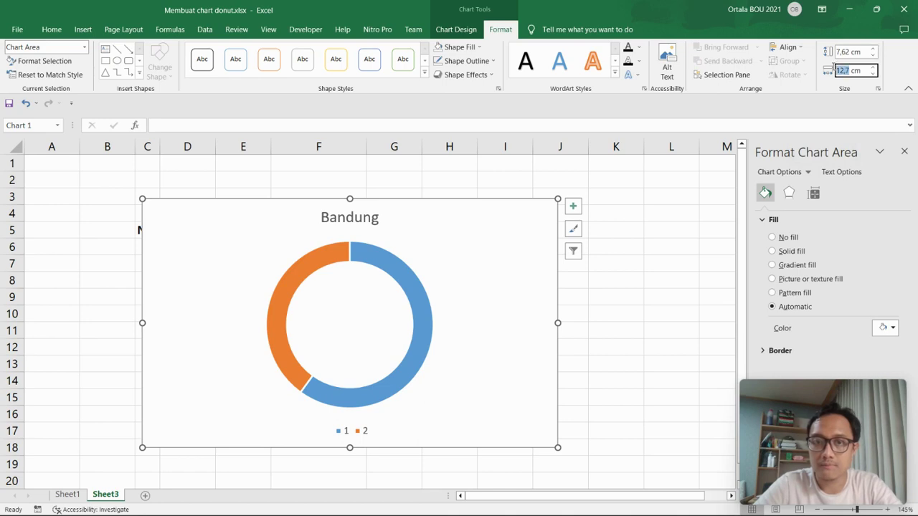
- Set the chart width to 7,62 cm to make it square
{"action": "type", "text": "7,62"}
{"action": "left_click", "coordinate": [615, 309]}
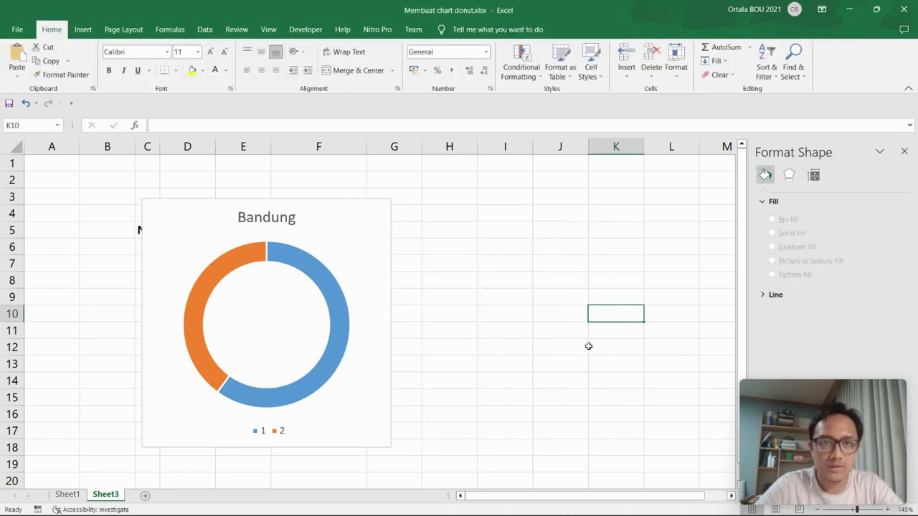
{"action": "left_click", "coordinate": [545, 354]}
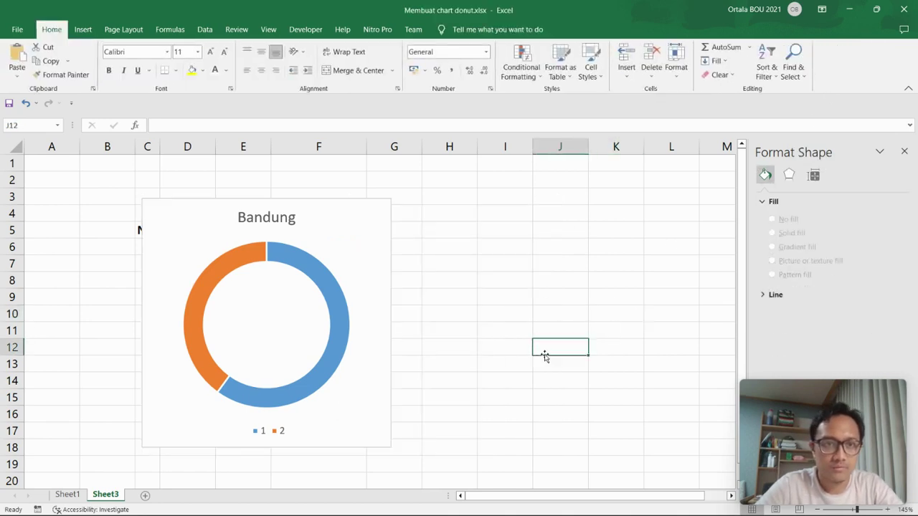
- Delete the Bandung chart title and the 1/2 legend
{"action": "left_click", "coordinate": [274, 219]}
{"action": "left_click_drag", "start_coordinate": [277, 284], "coordinate": [283, 300]}
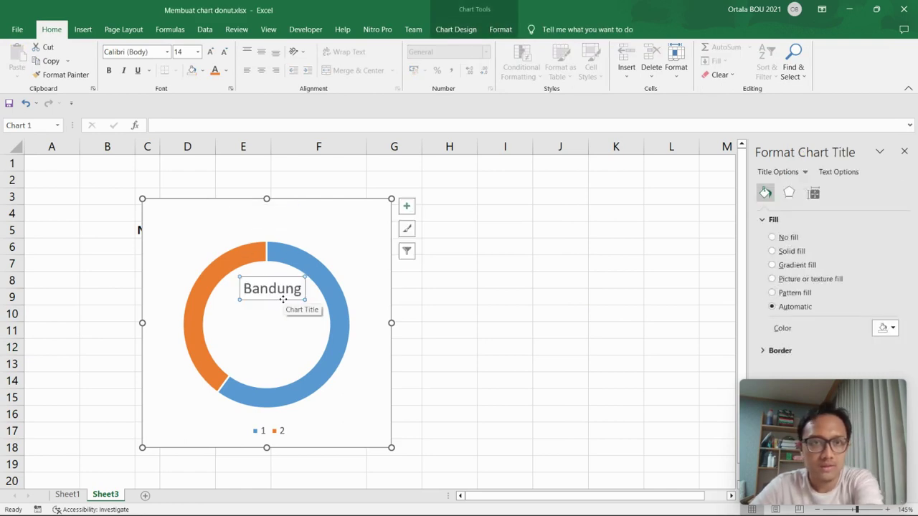
{"action": "key", "text": "Delete"}
{"action": "left_click", "coordinate": [273, 430]}
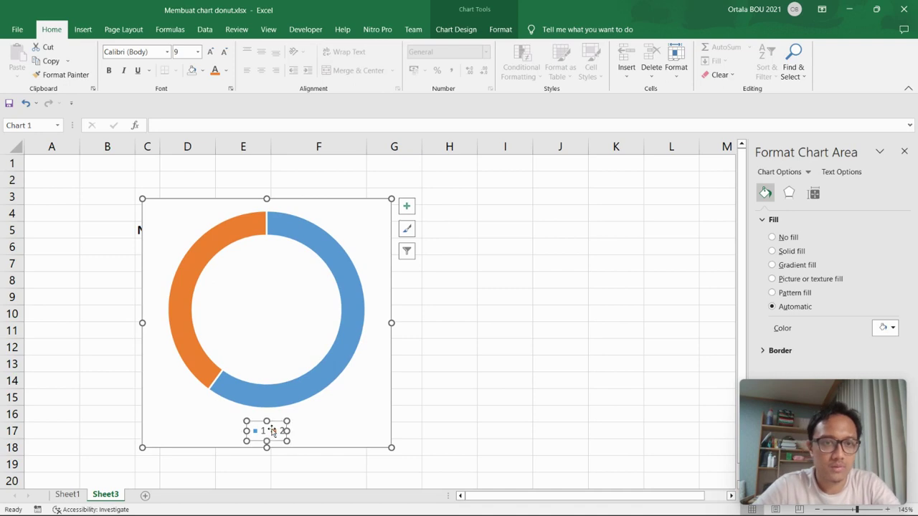
{"action": "left_click", "coordinate": [329, 434]}
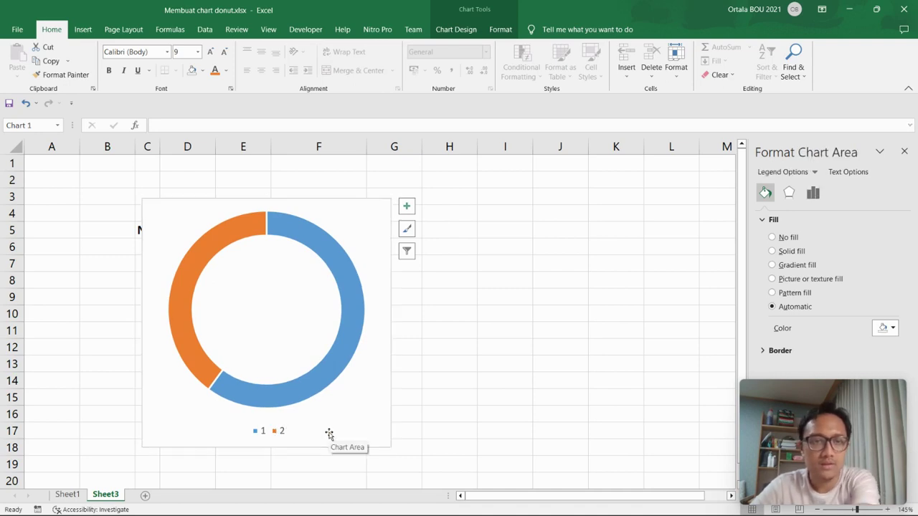
{"action": "key", "text": "Delete"}
{"action": "left_click", "coordinate": [470, 366]}
{"action": "left_click", "coordinate": [371, 440]}
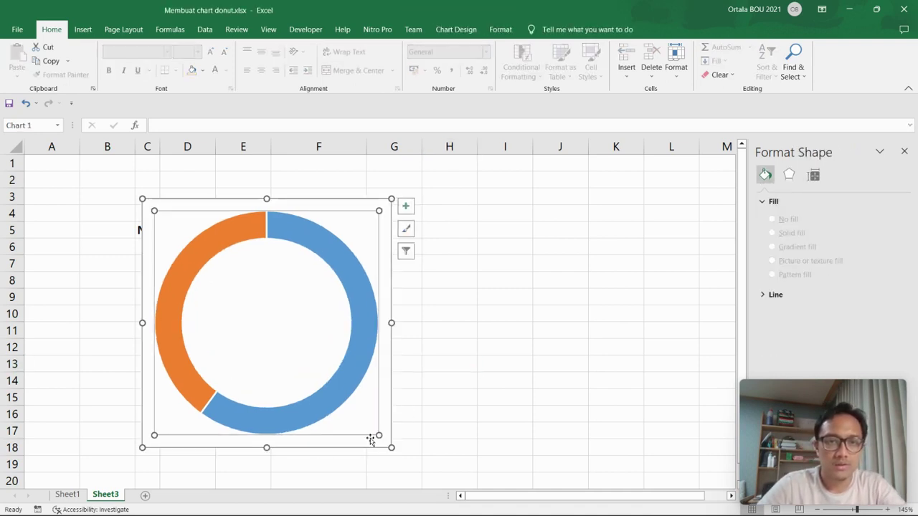
{"action": "key", "text": "Escape"}
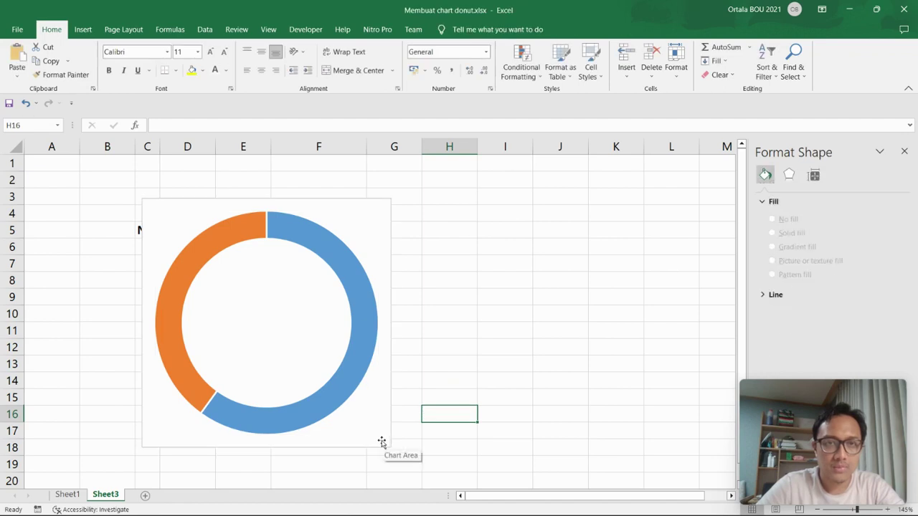
{"action": "left_click", "coordinate": [381, 442]}
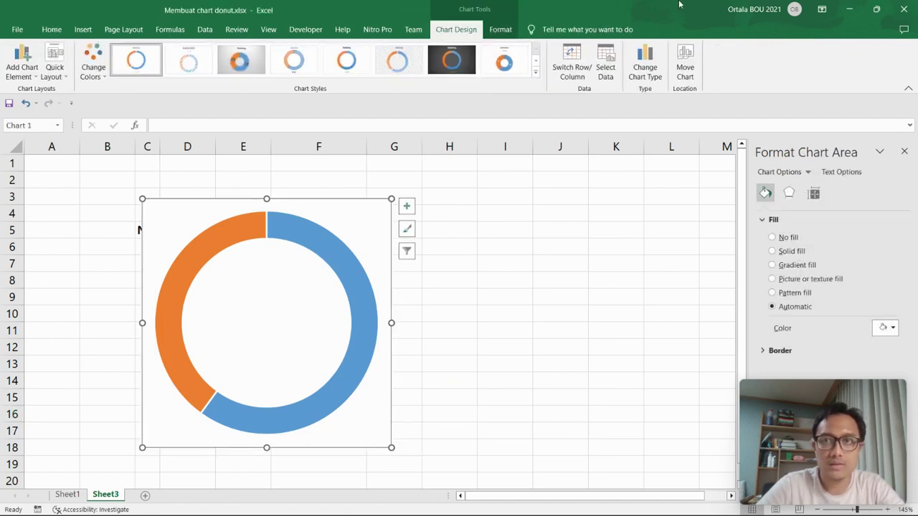
- Set the chart's Shape Outline to No Outline and Shape Fill to No Fill
{"action": "left_click", "coordinate": [500, 30]}
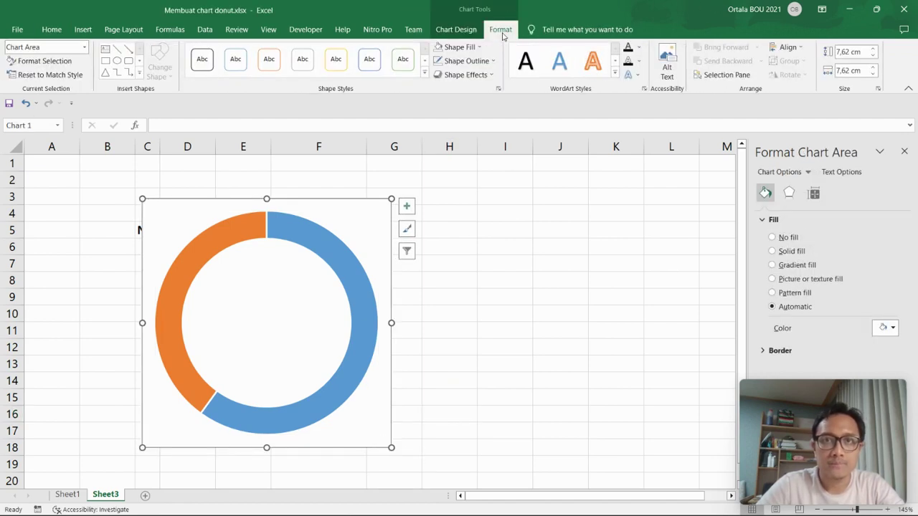
{"action": "left_click", "coordinate": [459, 61]}
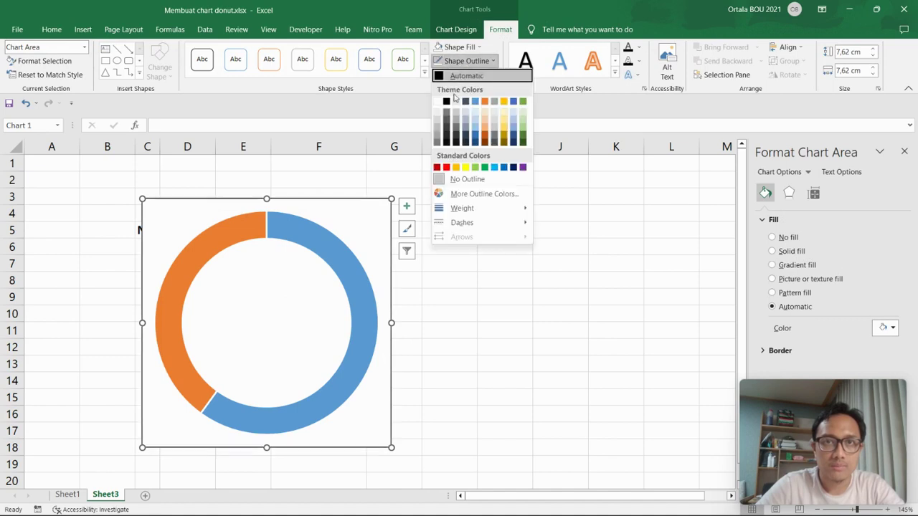
{"action": "left_click", "coordinate": [465, 179]}
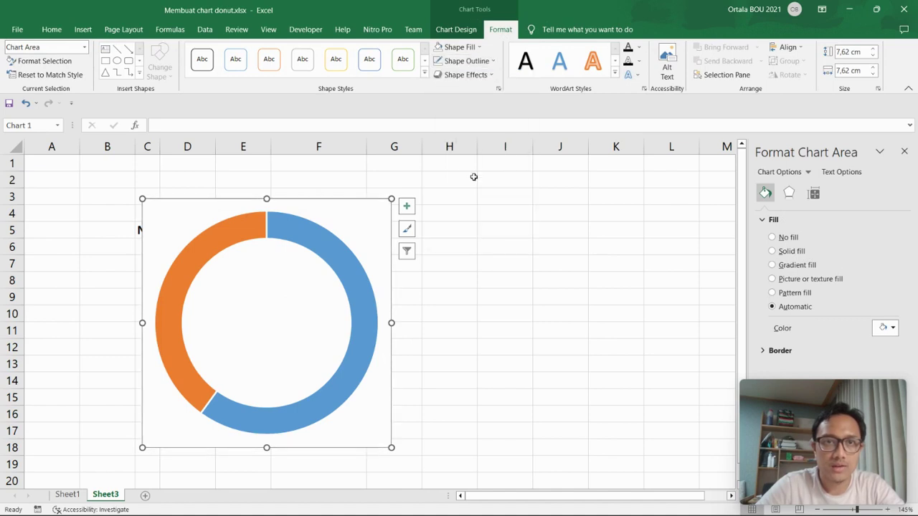
{"action": "left_click", "coordinate": [482, 48]}
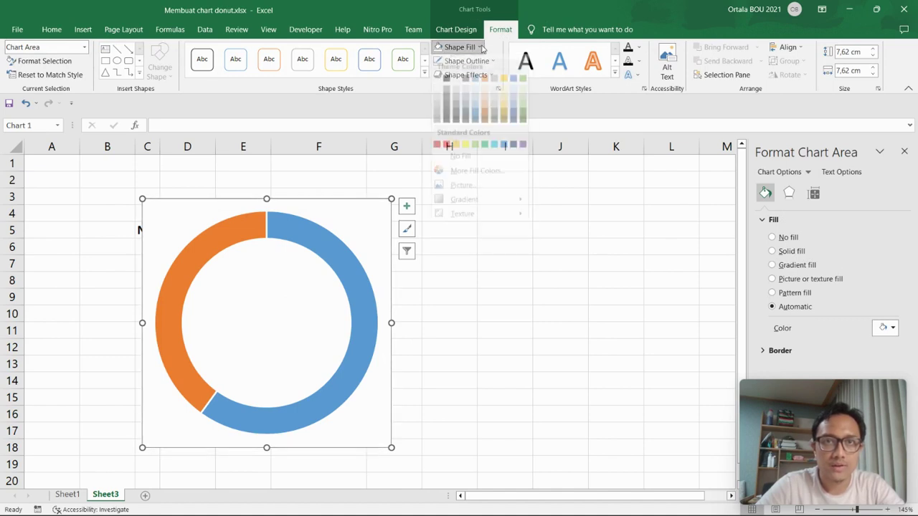
{"action": "left_click", "coordinate": [460, 166]}
{"action": "left_click", "coordinate": [451, 296]}
{"action": "left_click", "coordinate": [353, 368]}
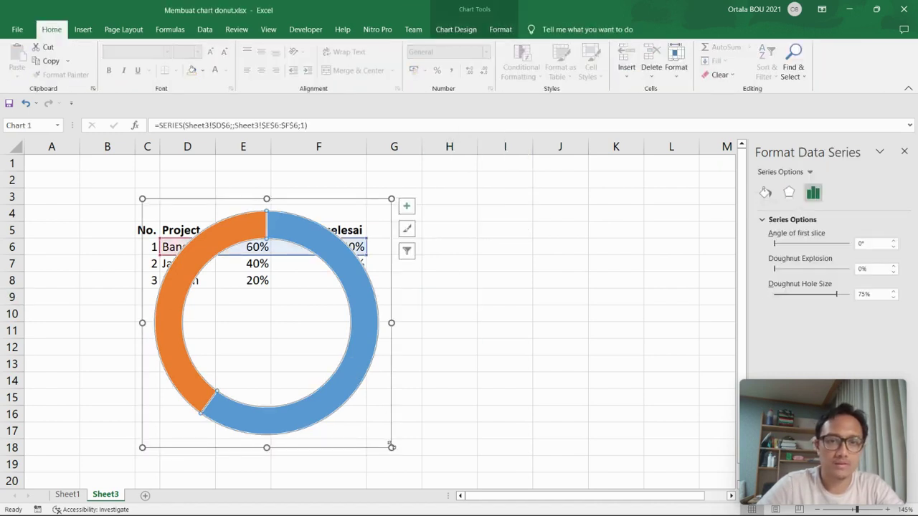
- Shrink the chart from its corner and move it right of the table
{"action": "left_click_drag", "start_coordinate": [392, 448], "coordinate": [326, 365]}
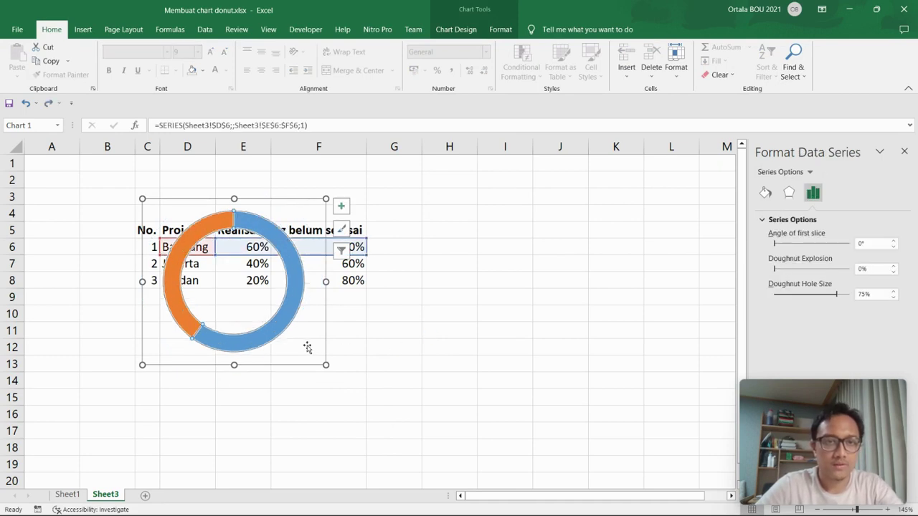
{"action": "mouse_move", "coordinate": [307, 349]}
{"action": "left_mouse_down"}
{"action": "mouse_move", "coordinate": [446, 370]}
{"action": "mouse_move", "coordinate": [564, 358]}
{"action": "left_mouse_up"}
{"action": "left_click", "coordinate": [567, 414]}
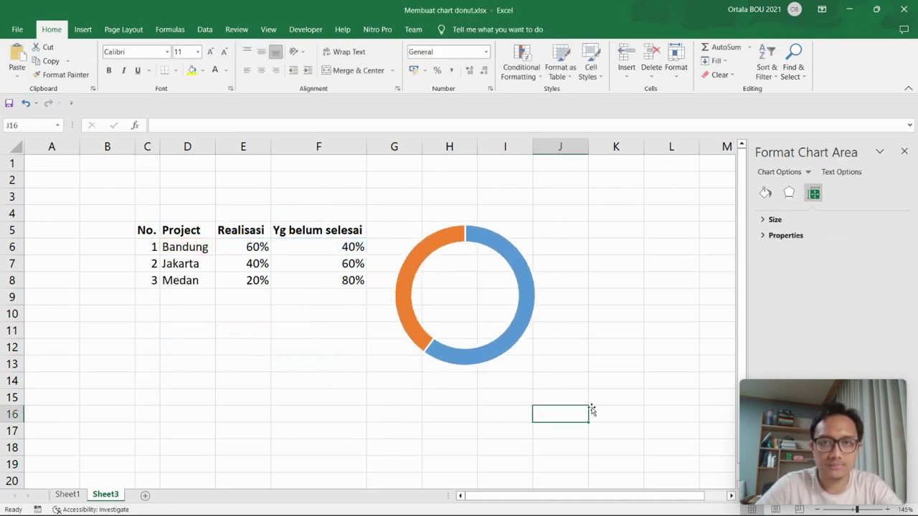
- Select the doughnut's data series for formatting
{"action": "left_click", "coordinate": [517, 330]}
{"action": "left_click", "coordinate": [517, 330]}
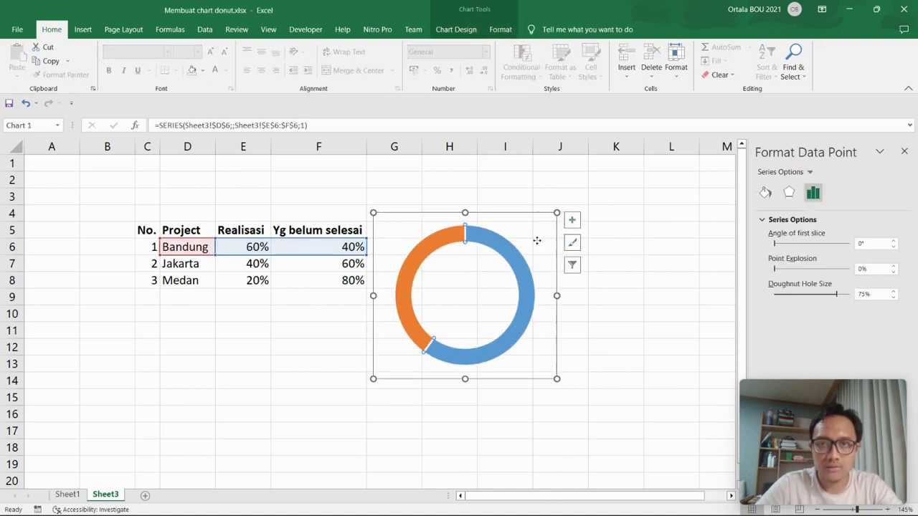
{"action": "left_click", "coordinate": [539, 239]}
{"action": "left_click", "coordinate": [535, 323]}
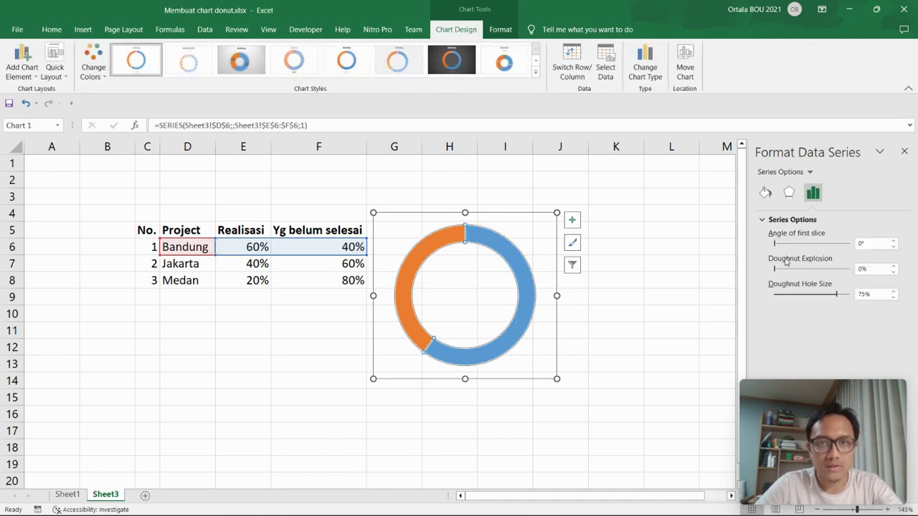
{"action": "left_click", "coordinate": [531, 258]}
{"action": "left_click", "coordinate": [584, 301]}
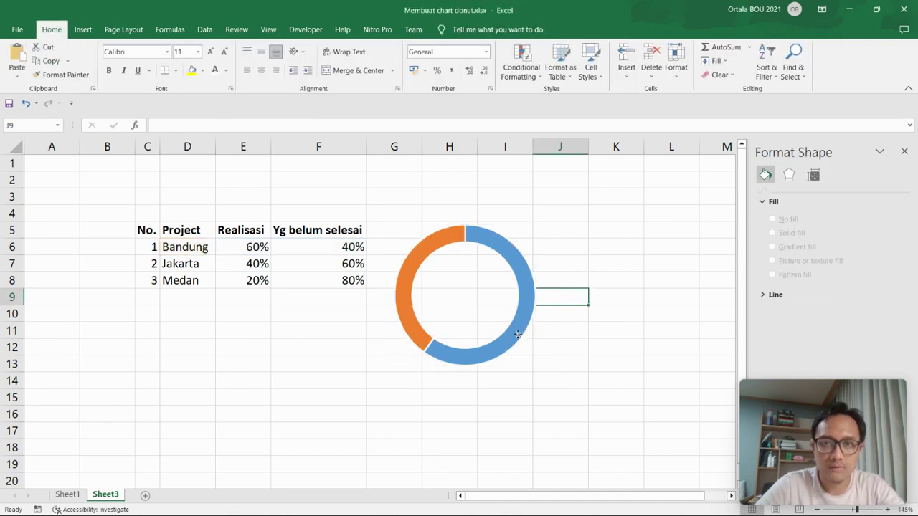
{"action": "left_click", "coordinate": [528, 337]}
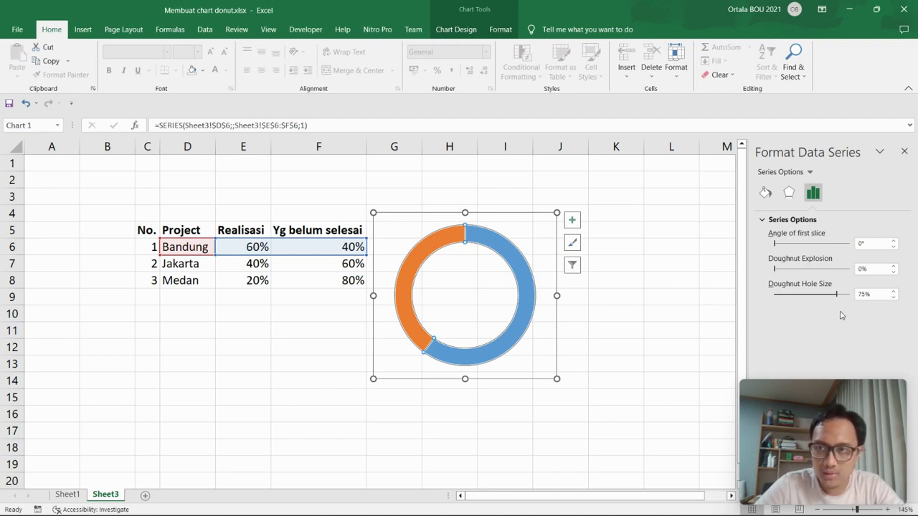
- Set the Doughnut Hole Size to 65%
{"action": "left_click", "coordinate": [864, 295]}
{"action": "double_click", "coordinate": [873, 294]}
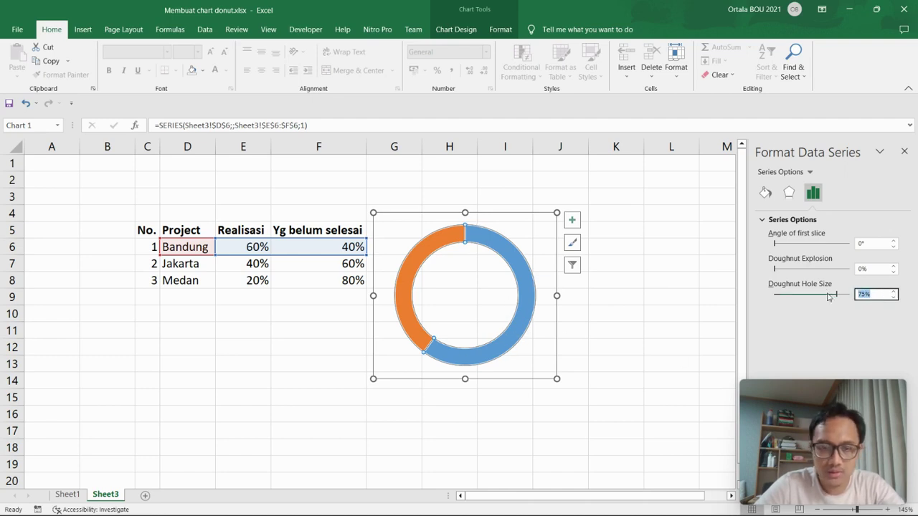
{"action": "type", "text": "65"}
{"action": "key", "text": "Return"}
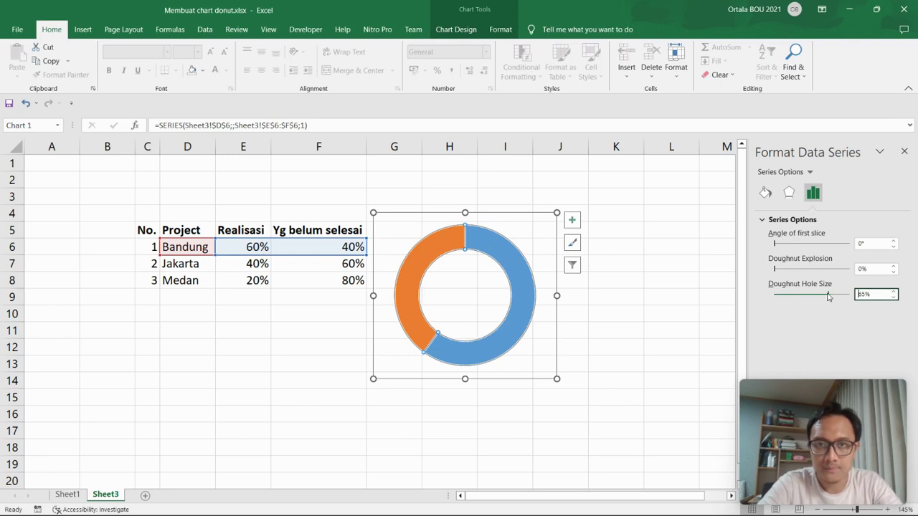
- Set Doughnut Explosion to 2% and move the chart below the project table
{"action": "left_click", "coordinate": [507, 371]}
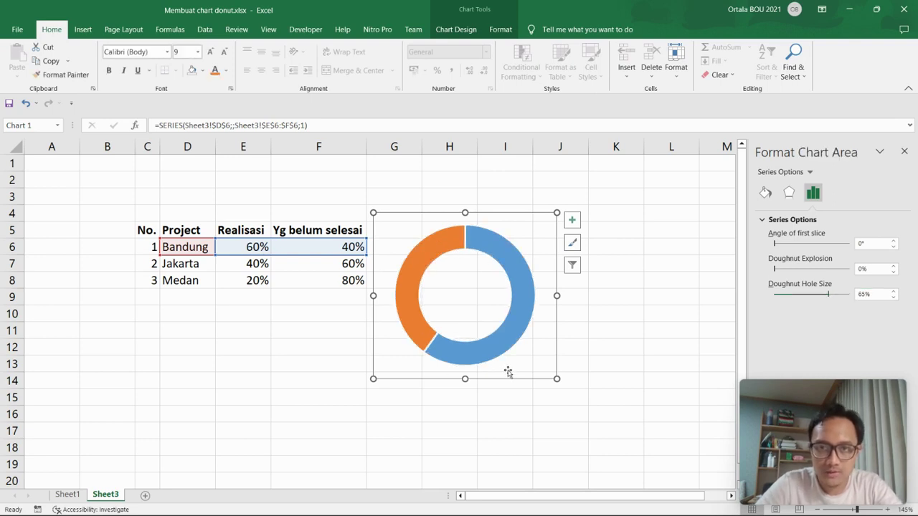
{"action": "left_click", "coordinate": [466, 239]}
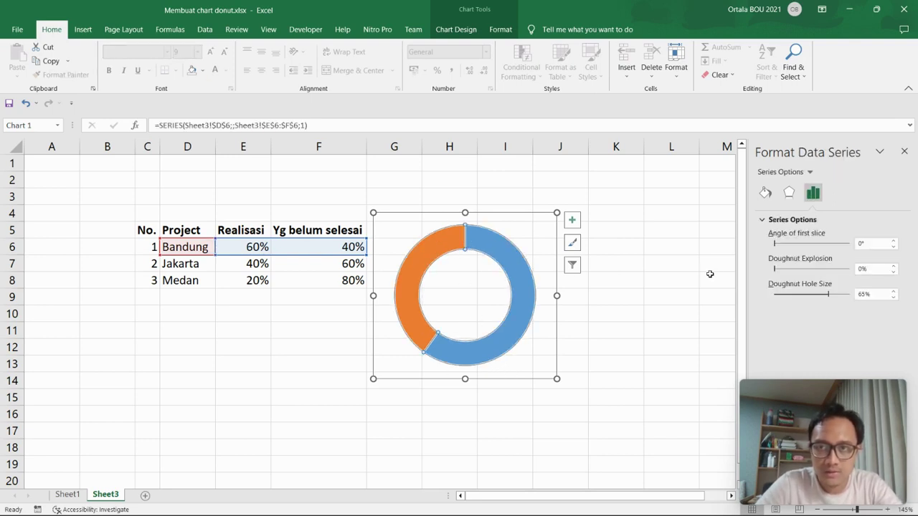
{"action": "left_click", "coordinate": [869, 270]}
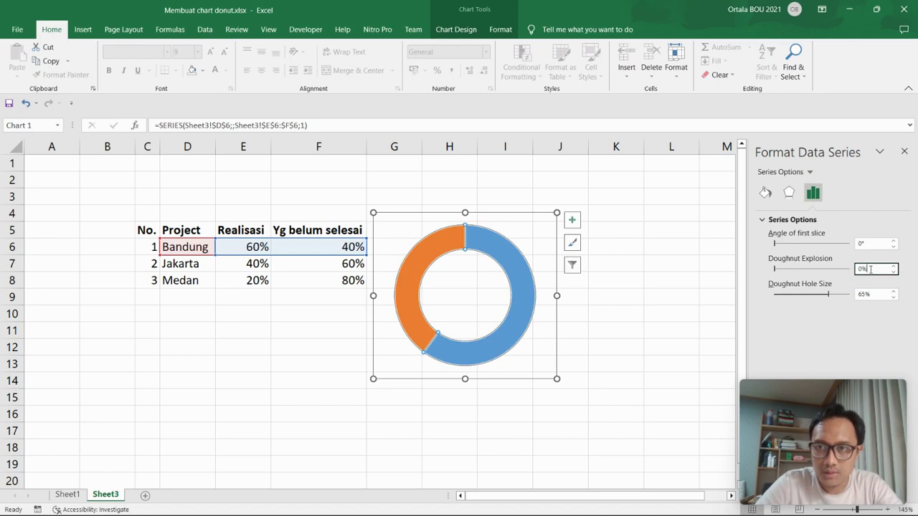
{"action": "type", "text": "2"}
{"action": "left_click", "coordinate": [671, 349]}
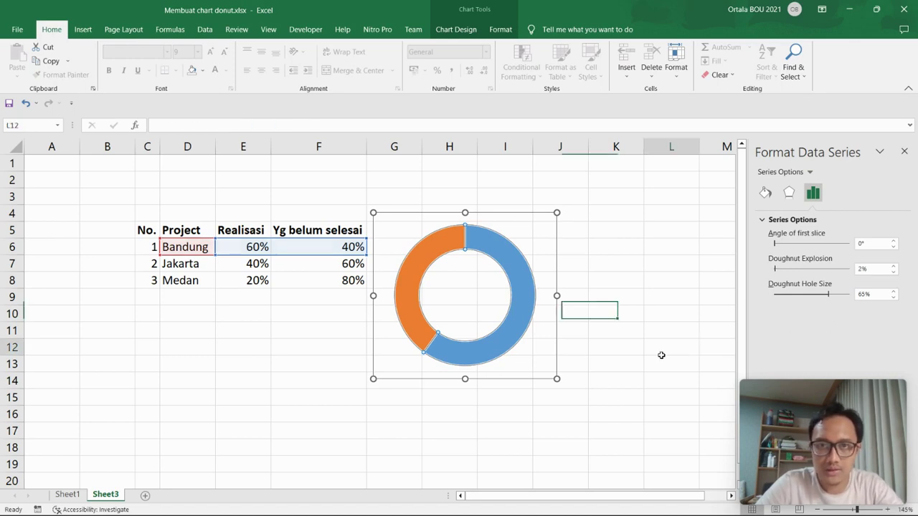
{"action": "left_click_drag", "start_coordinate": [521, 371], "coordinate": [367, 439]}
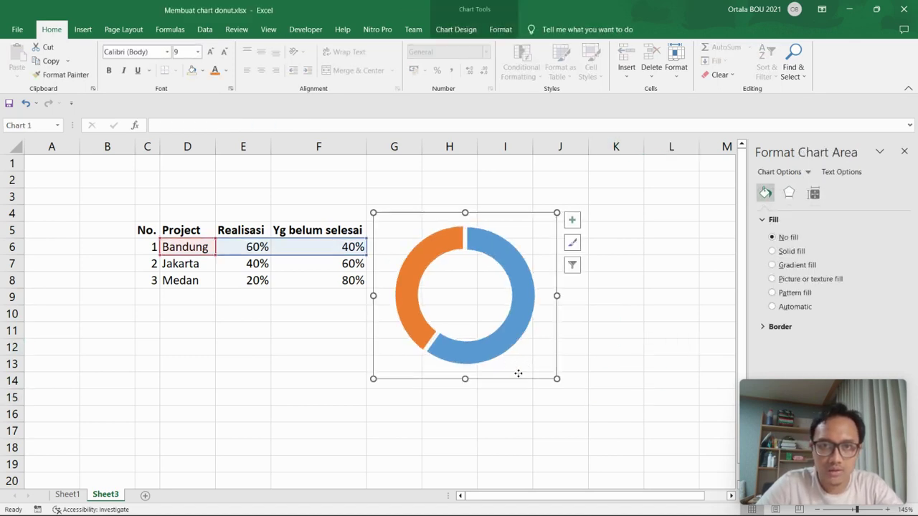
{"action": "left_click", "coordinate": [468, 384]}
- Recolour the orange 40% slice with a solid light-blue fill and nudge the chart left
{"action": "left_click", "coordinate": [368, 388]}
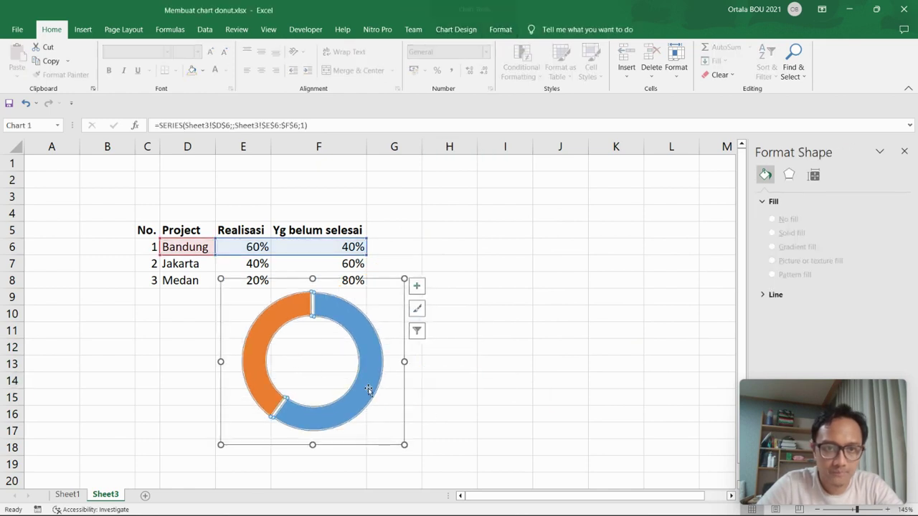
{"action": "left_click", "coordinate": [505, 348]}
{"action": "left_click", "coordinate": [367, 394]}
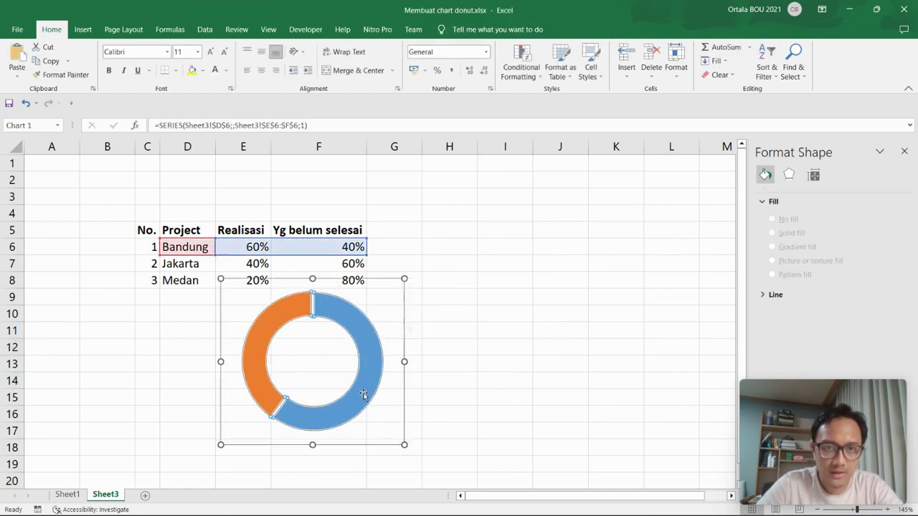
{"action": "left_click", "coordinate": [366, 392]}
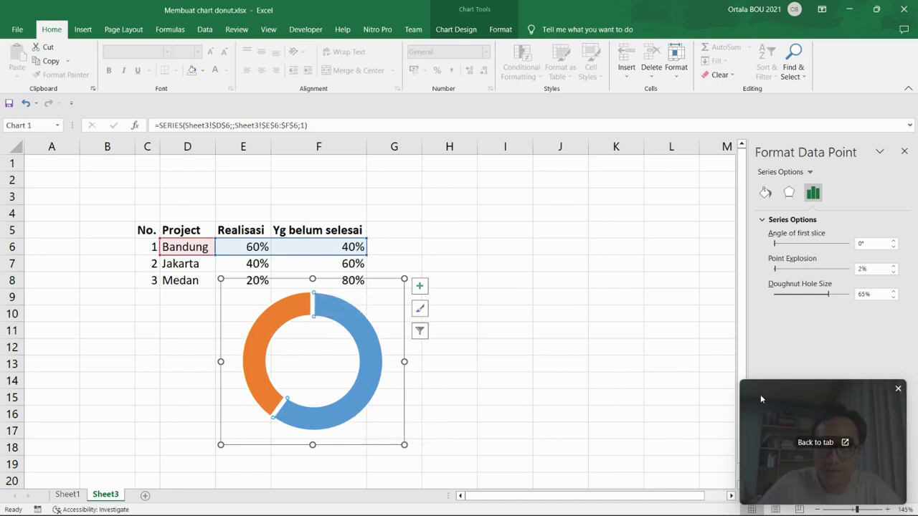
{"action": "left_click", "coordinate": [766, 192]}
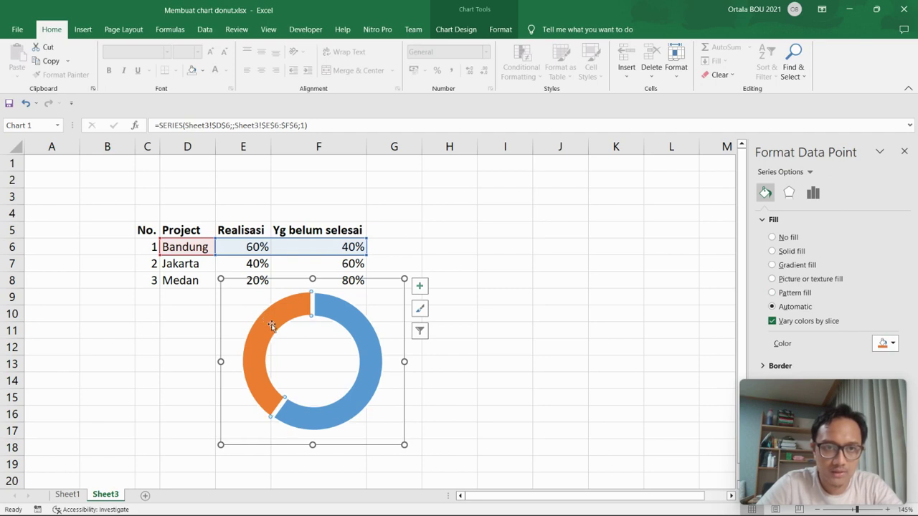
{"action": "left_click", "coordinate": [895, 344]}
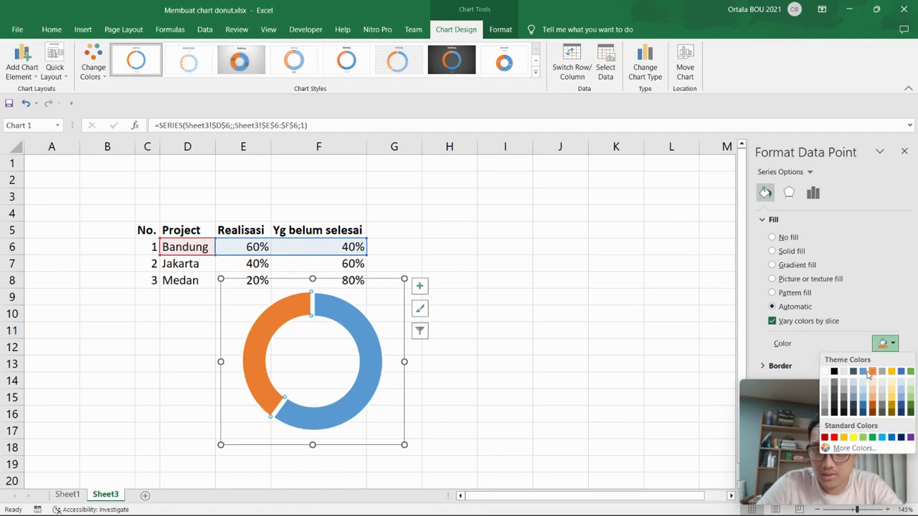
{"action": "left_click", "coordinate": [863, 385]}
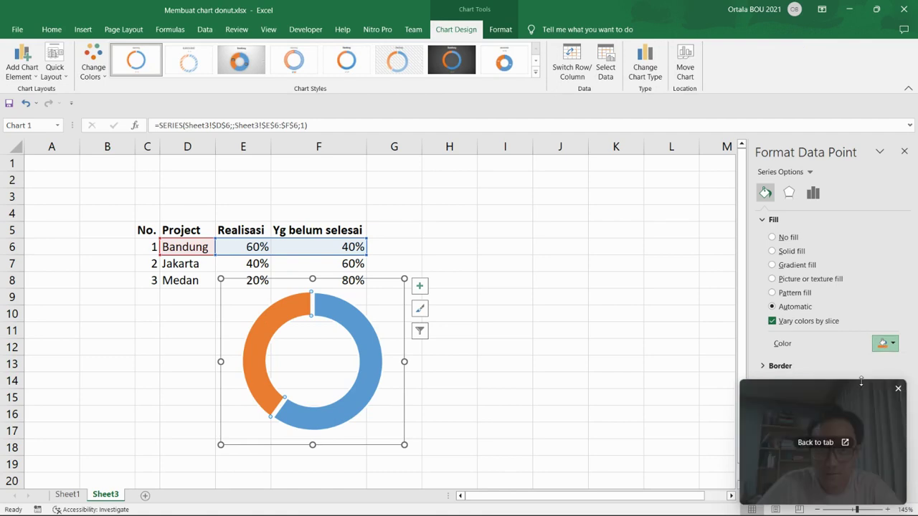
{"action": "left_click", "coordinate": [514, 363]}
{"action": "left_click_drag", "start_coordinate": [392, 341], "coordinate": [357, 347]}
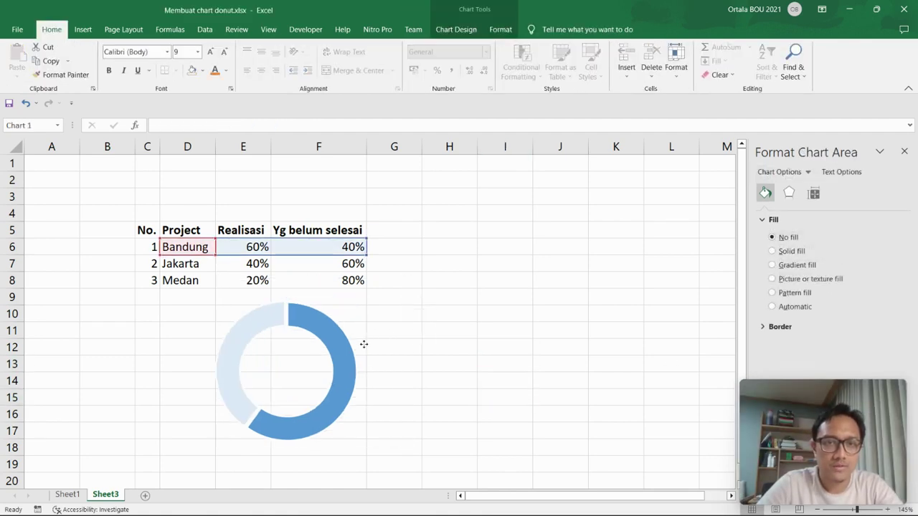
- Draw an empty text box just right of the Bandung doughnut chart on Sheet3
{"action": "left_click", "coordinate": [470, 331]}
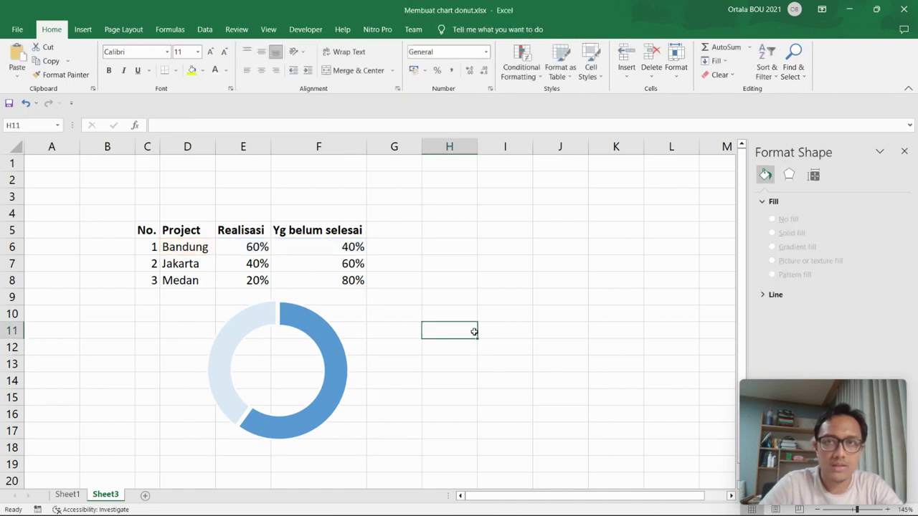
{"action": "left_click", "coordinate": [452, 292]}
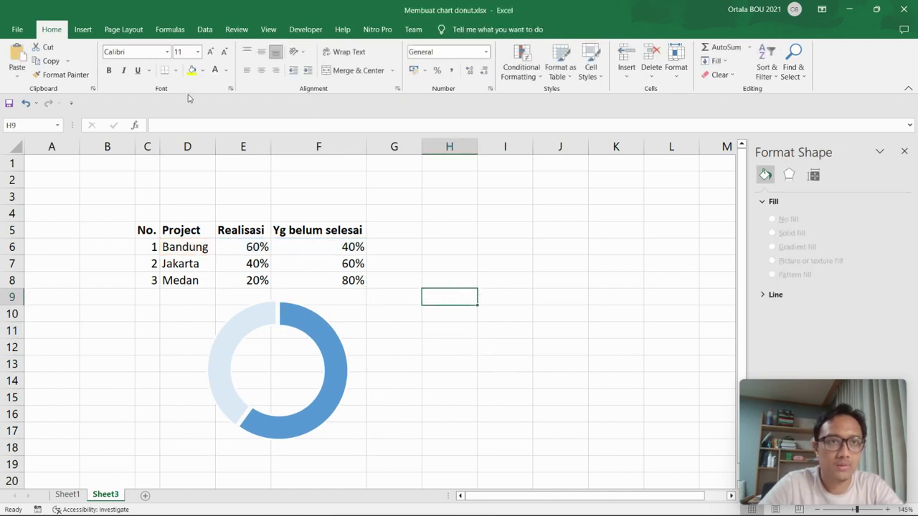
{"action": "left_click", "coordinate": [82, 32]}
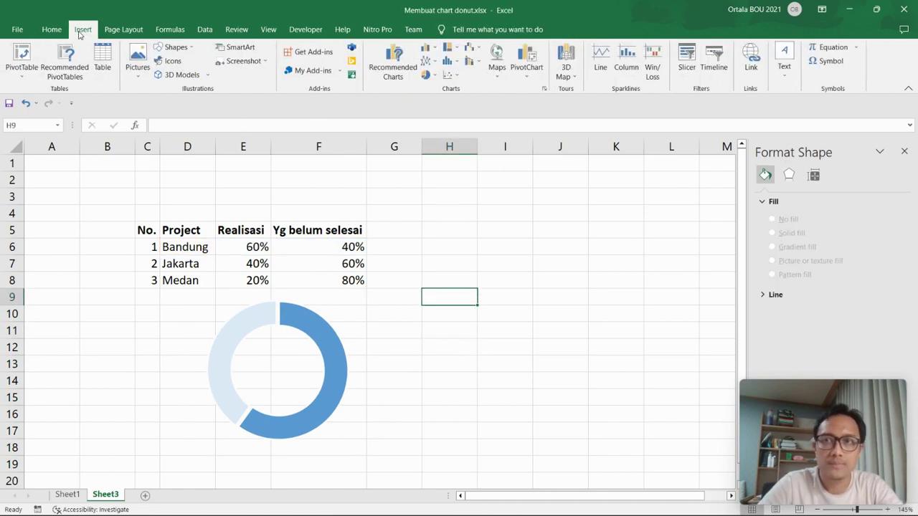
{"action": "left_click", "coordinate": [788, 83]}
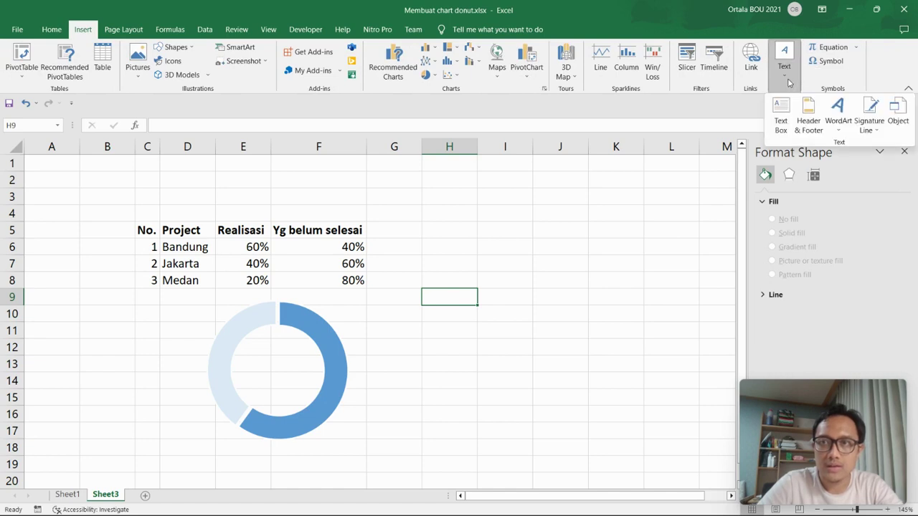
{"action": "left_click", "coordinate": [780, 113]}
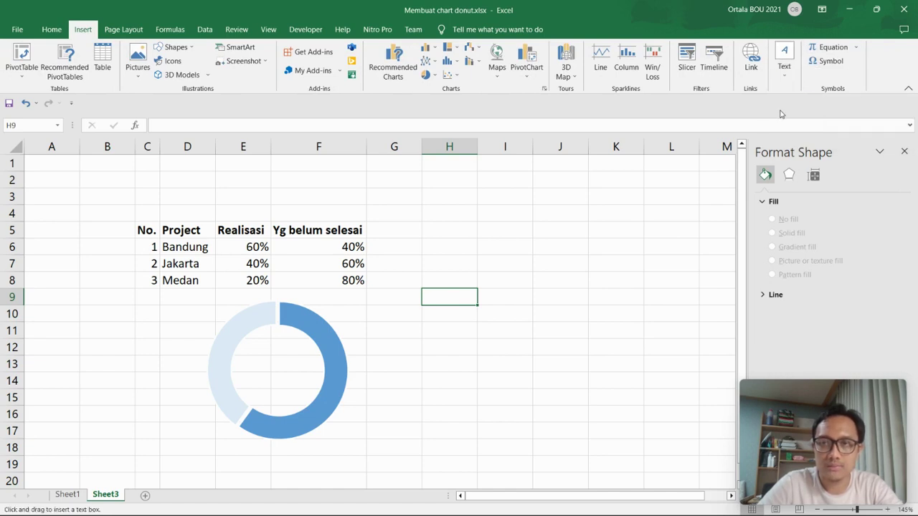
{"action": "left_click_drag", "start_coordinate": [367, 345], "coordinate": [458, 386]}
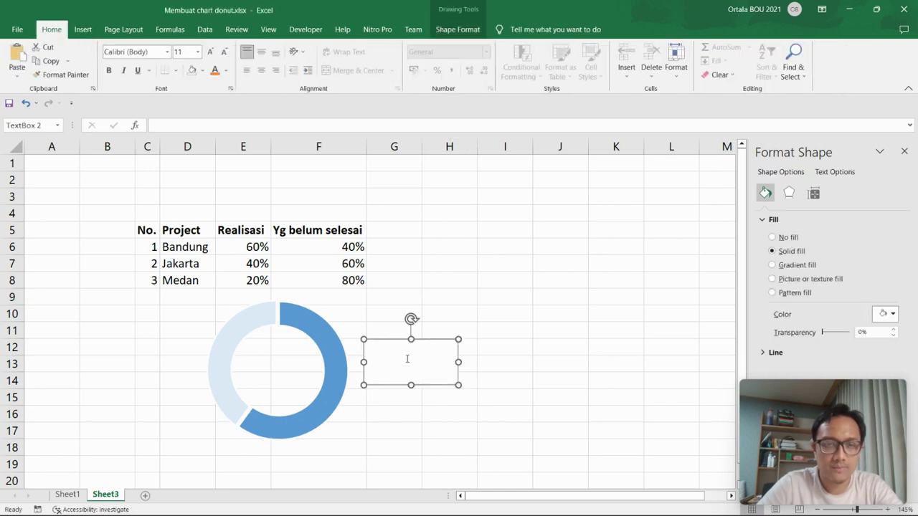
- Link the text box to cell E6 so it displays Bandung's 60%
{"action": "left_click", "coordinate": [189, 128]}
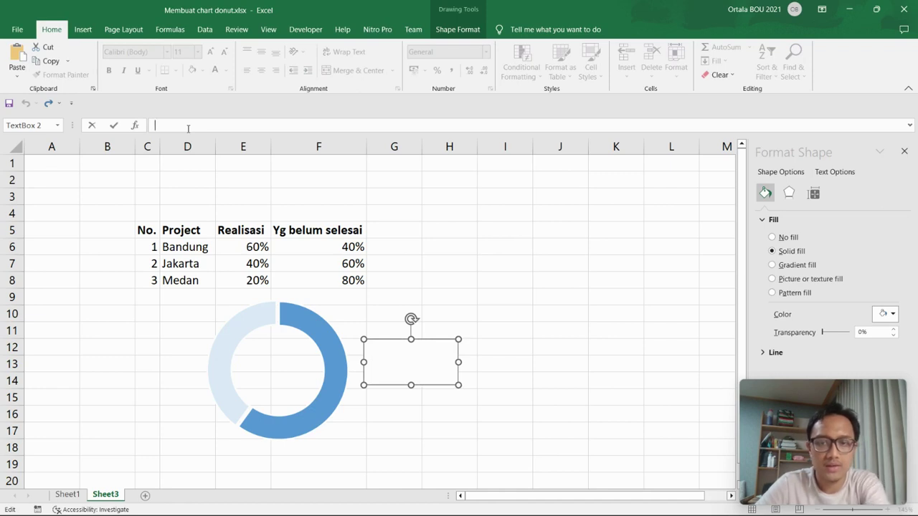
{"action": "type", "text": "="}
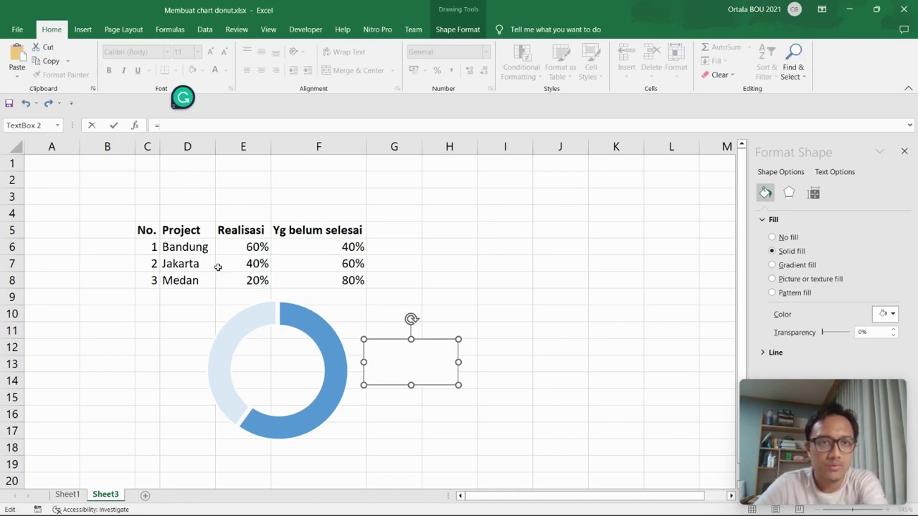
{"action": "left_click", "coordinate": [237, 246]}
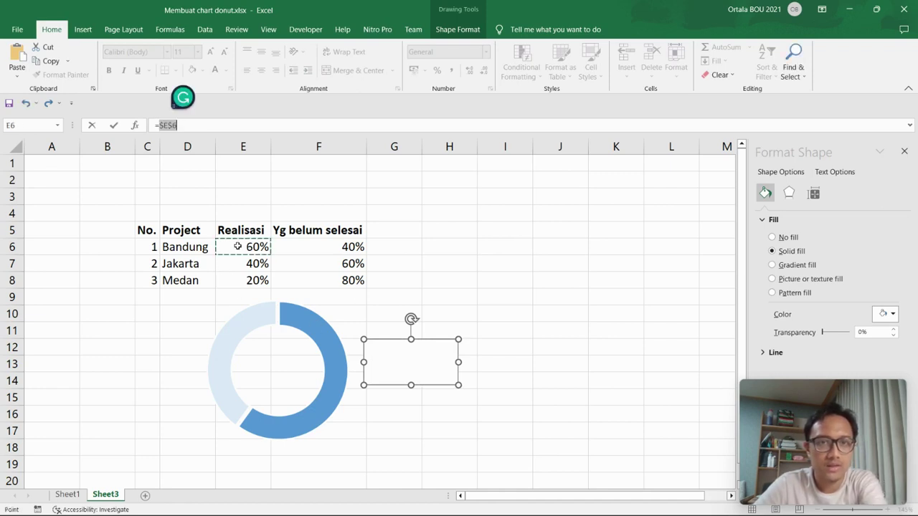
{"action": "key", "text": "Return"}
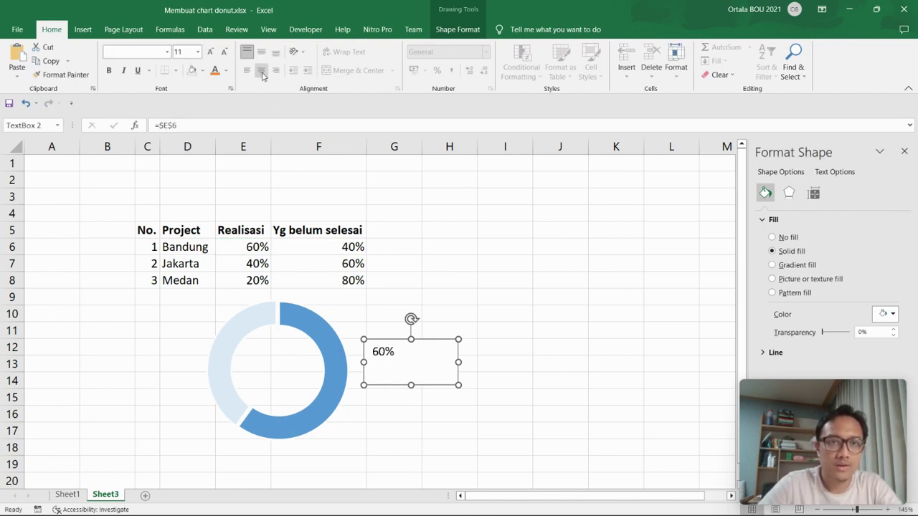
- Centre the 60% both vertically and horizontally inside the text box
{"action": "left_click", "coordinate": [261, 53]}
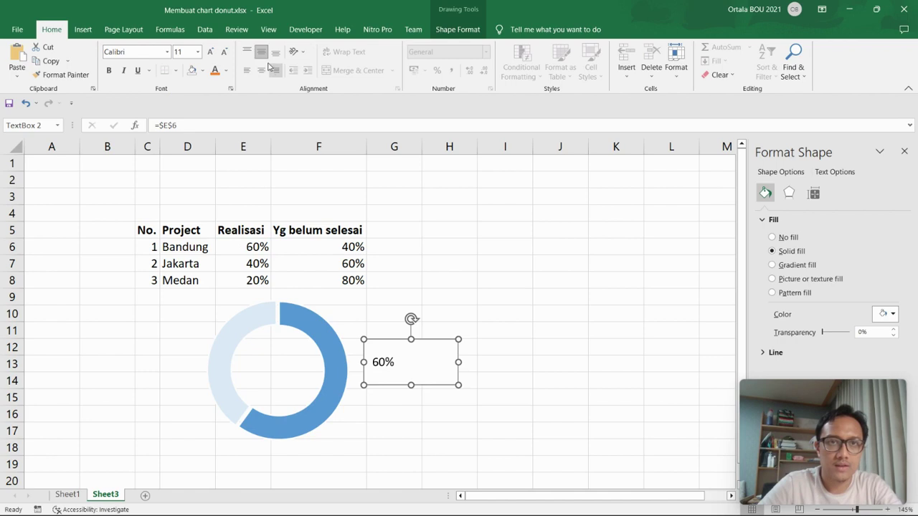
{"action": "left_click", "coordinate": [262, 72]}
{"action": "left_click", "coordinate": [507, 353]}
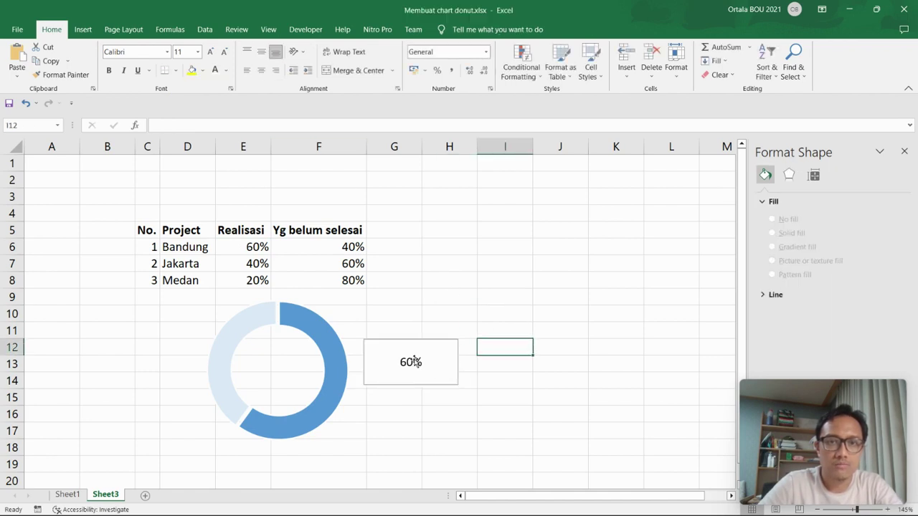
{"action": "left_click", "coordinate": [414, 361]}
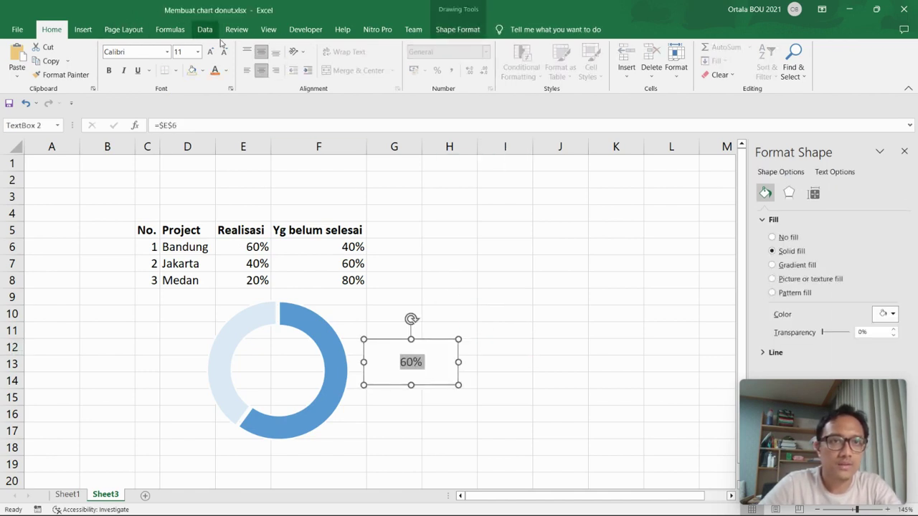
- Set the 60% label's font to Impact at size 32
{"action": "left_click", "coordinate": [170, 53]}
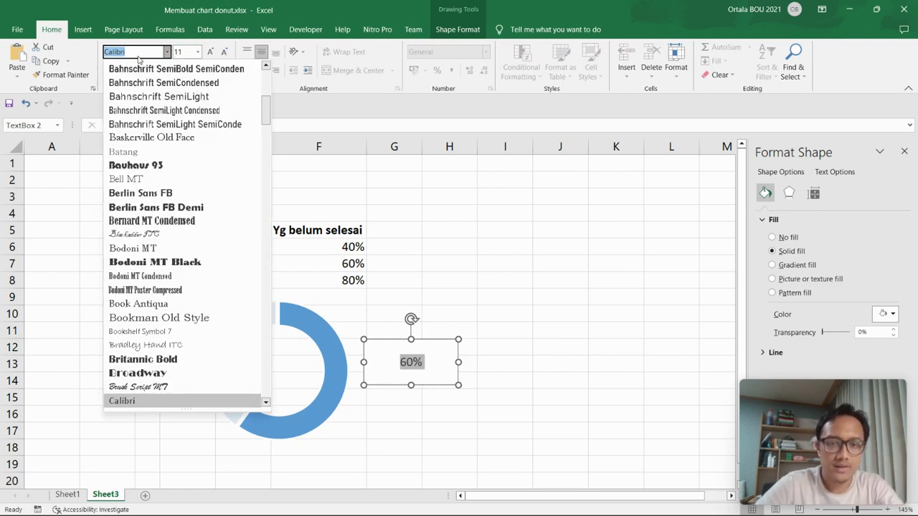
{"action": "type", "text": "Impact"}
{"action": "key", "text": "Return"}
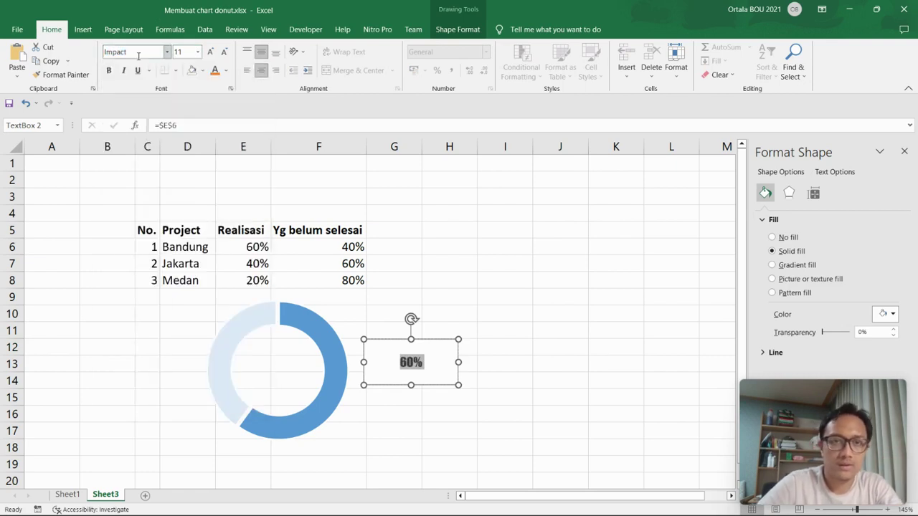
{"action": "left_click", "coordinate": [199, 53]}
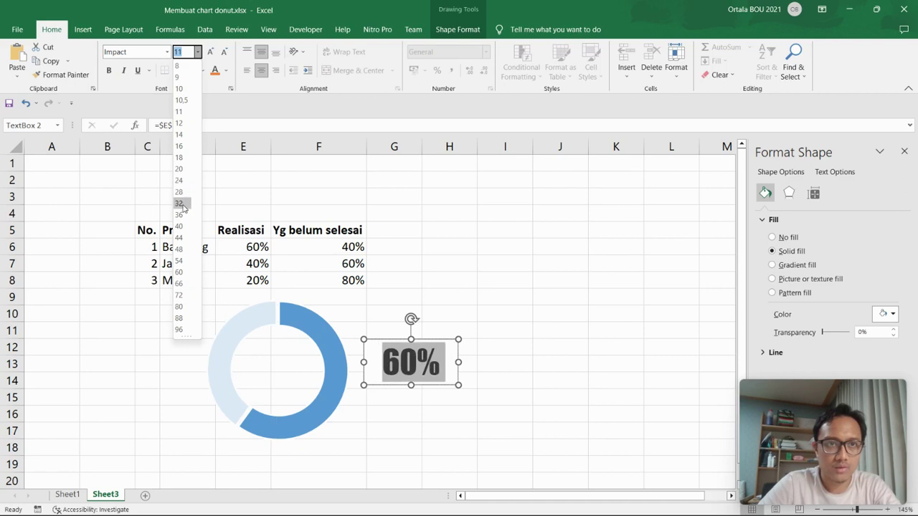
{"action": "left_click", "coordinate": [178, 203]}
- Enlarge the Bandung doughnut chart slightly
{"action": "left_click", "coordinate": [534, 394]}
{"action": "left_click", "coordinate": [302, 428]}
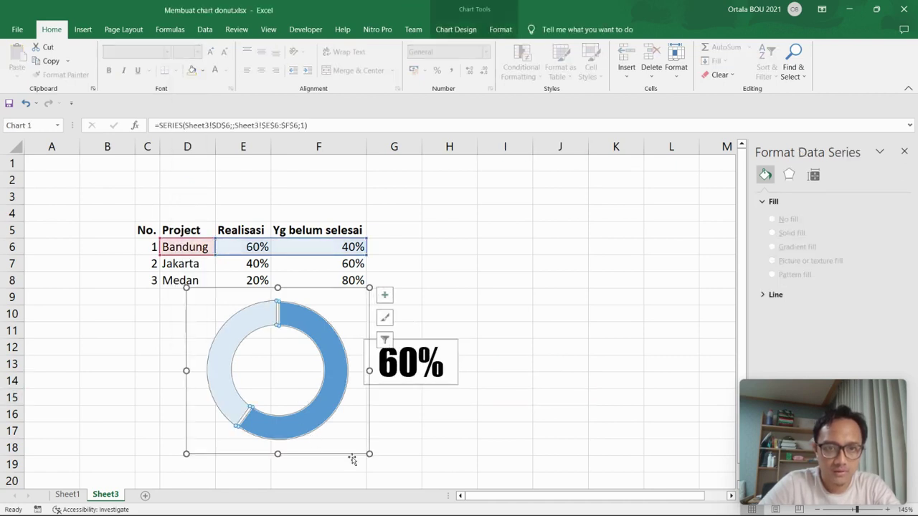
{"action": "left_click_drag", "start_coordinate": [369, 454], "coordinate": [381, 472]}
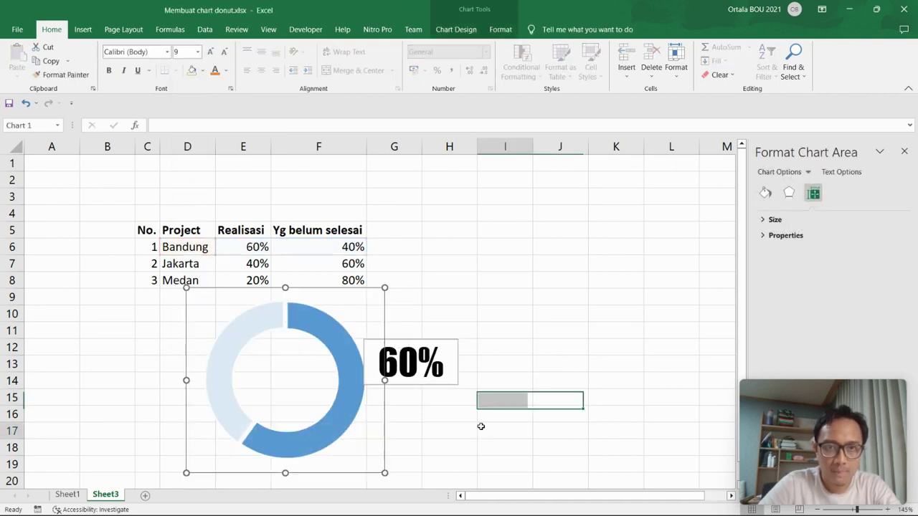
- Give the 60% text box no fill and a blue font colour
{"action": "left_click", "coordinate": [448, 384]}
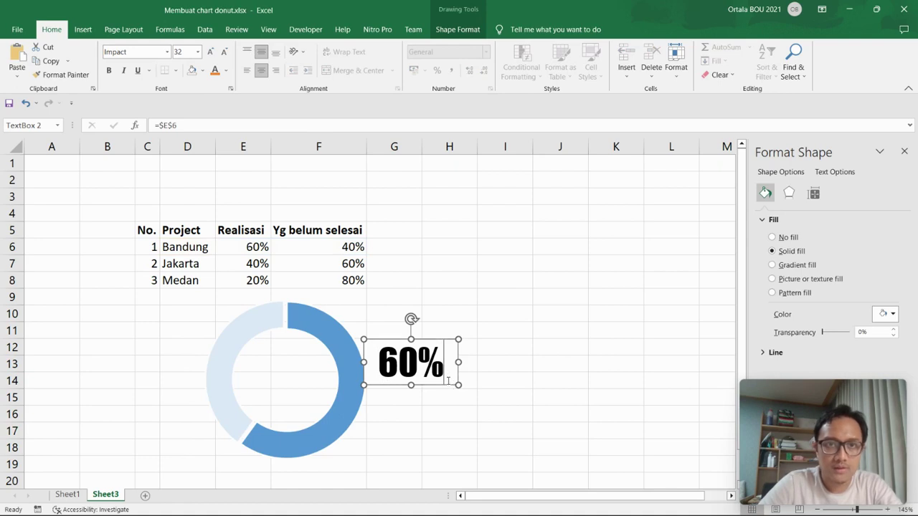
{"action": "left_click", "coordinate": [451, 410]}
{"action": "left_click", "coordinate": [442, 381]}
{"action": "left_click", "coordinate": [447, 408]}
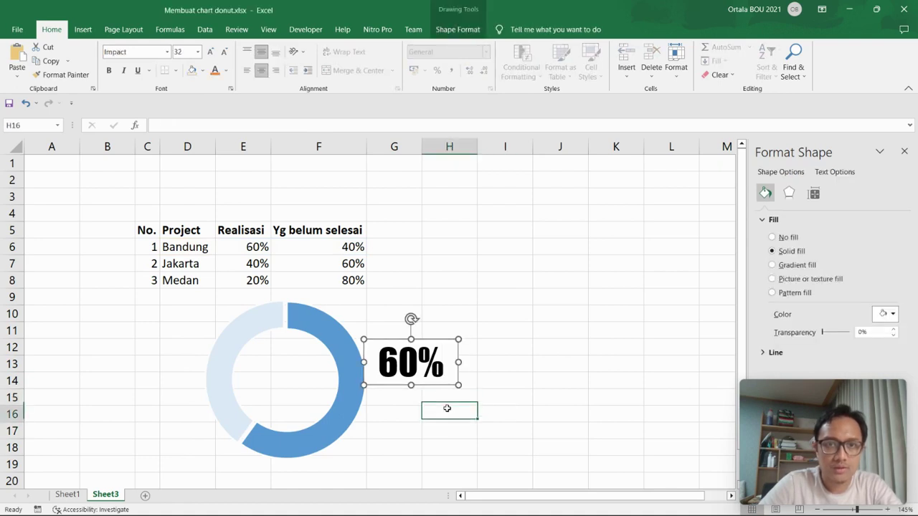
{"action": "left_click", "coordinate": [433, 385]}
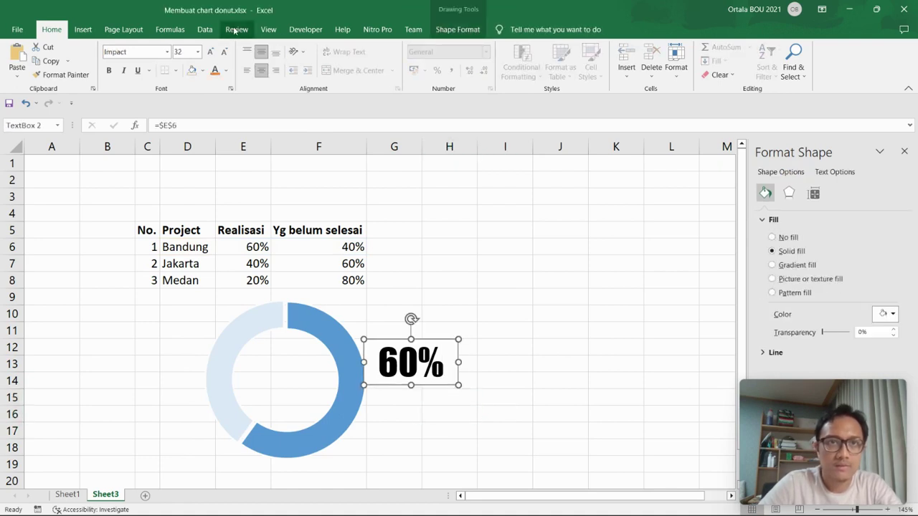
{"action": "left_click", "coordinate": [202, 70]}
{"action": "left_click", "coordinate": [229, 187]}
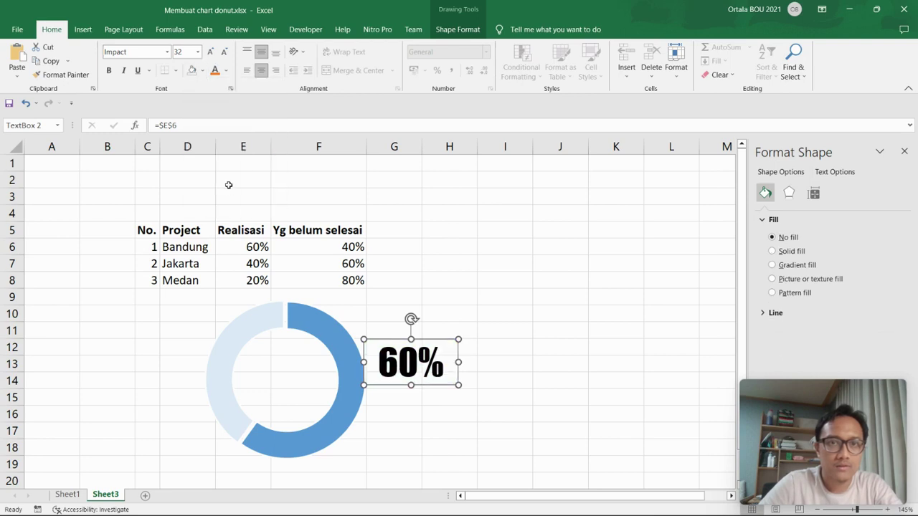
{"action": "left_click", "coordinate": [225, 75]}
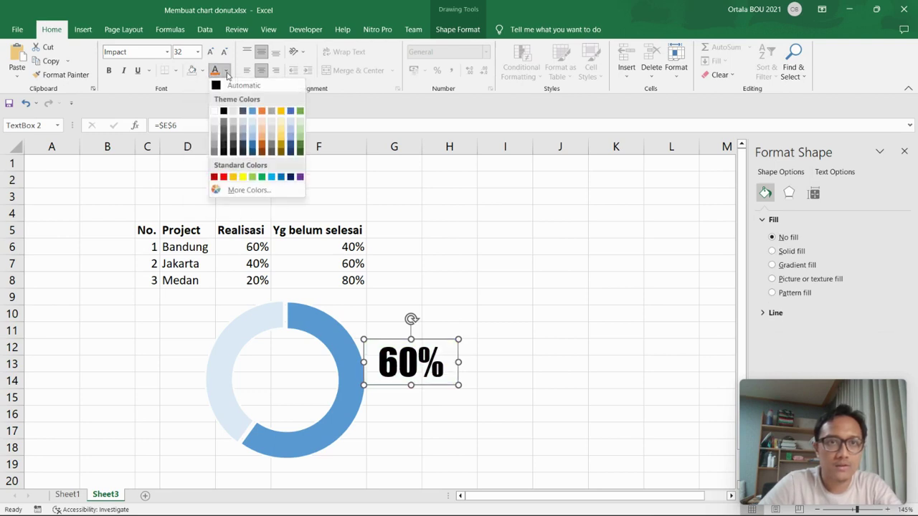
{"action": "left_click", "coordinate": [279, 177]}
{"action": "left_click", "coordinate": [560, 364]}
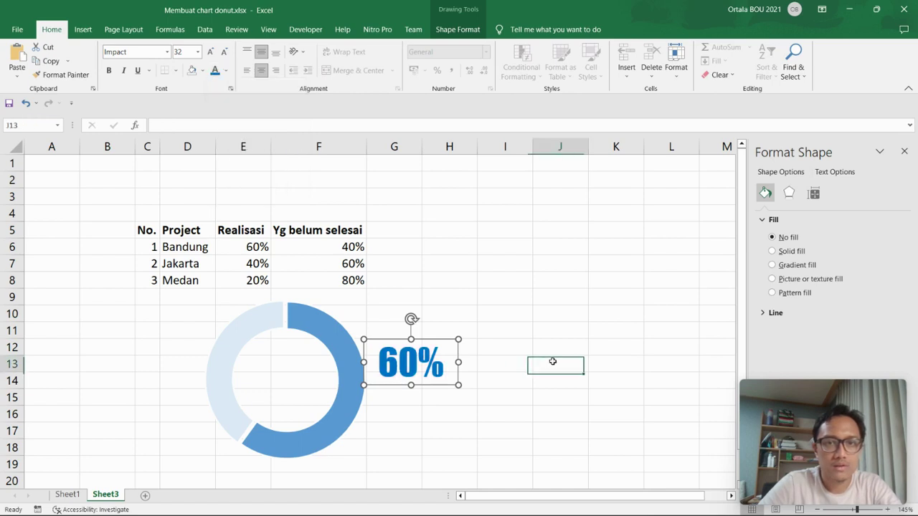
{"action": "left_click", "coordinate": [447, 386]}
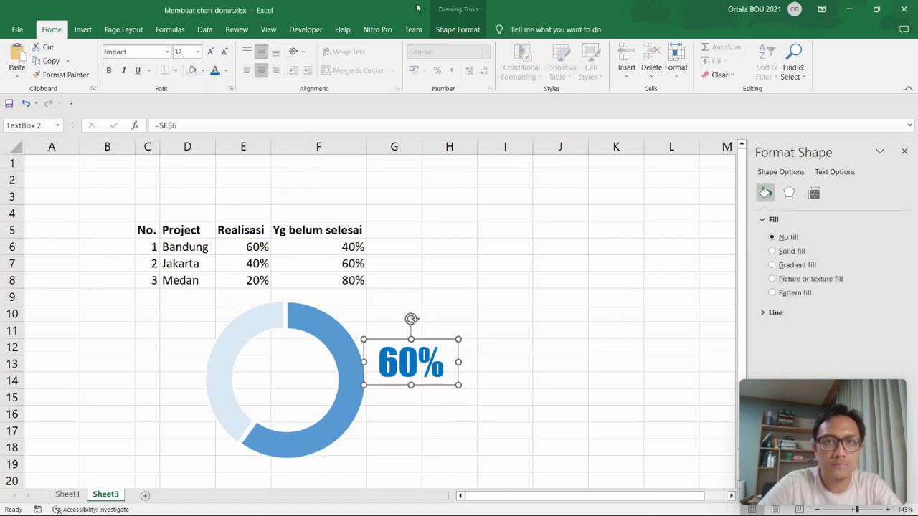
- Remove the outline from the 60% text box with No Outline
{"action": "left_click", "coordinate": [456, 30]}
{"action": "left_click", "coordinate": [458, 62]}
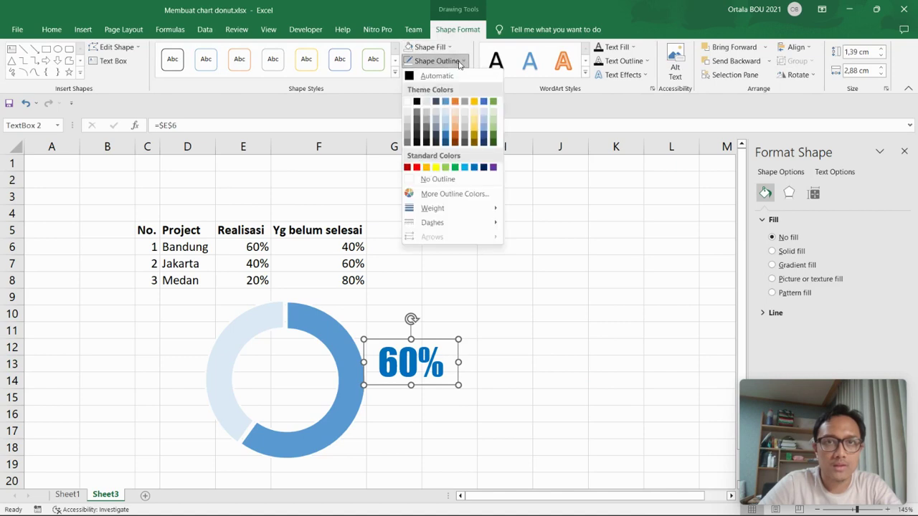
{"action": "left_click", "coordinate": [459, 178]}
{"action": "left_click", "coordinate": [505, 280]}
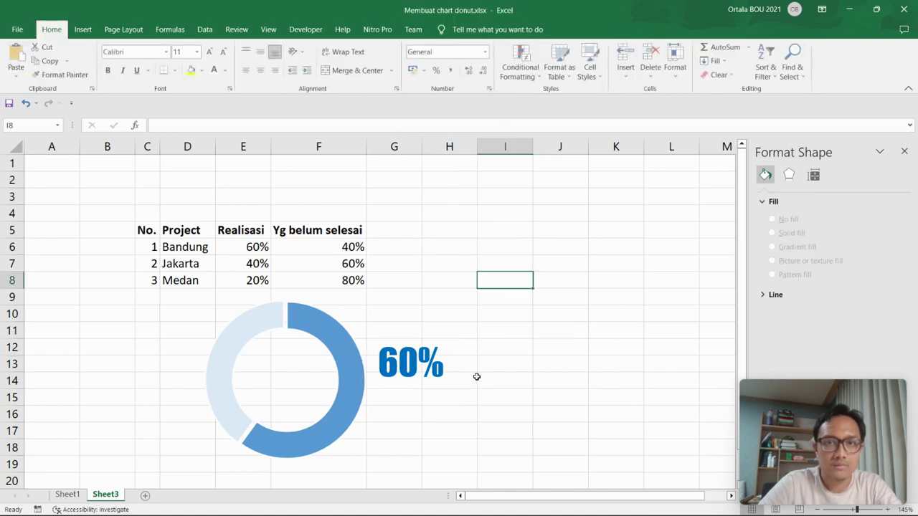
- Move the 60% label into the hole of the doughnut chart
{"action": "left_click", "coordinate": [449, 380]}
{"action": "left_click", "coordinate": [432, 383]}
{"action": "left_click_drag", "start_coordinate": [433, 382], "coordinate": [314, 399]}
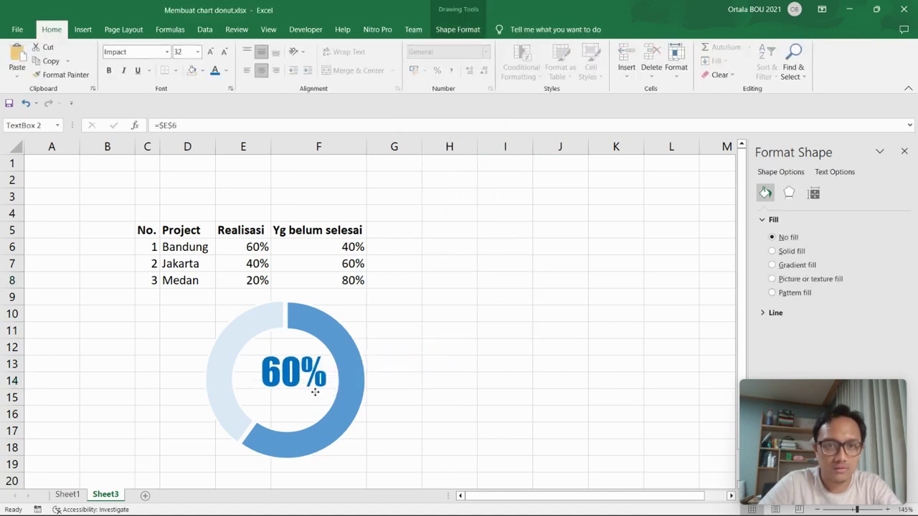
{"action": "left_click", "coordinate": [431, 378]}
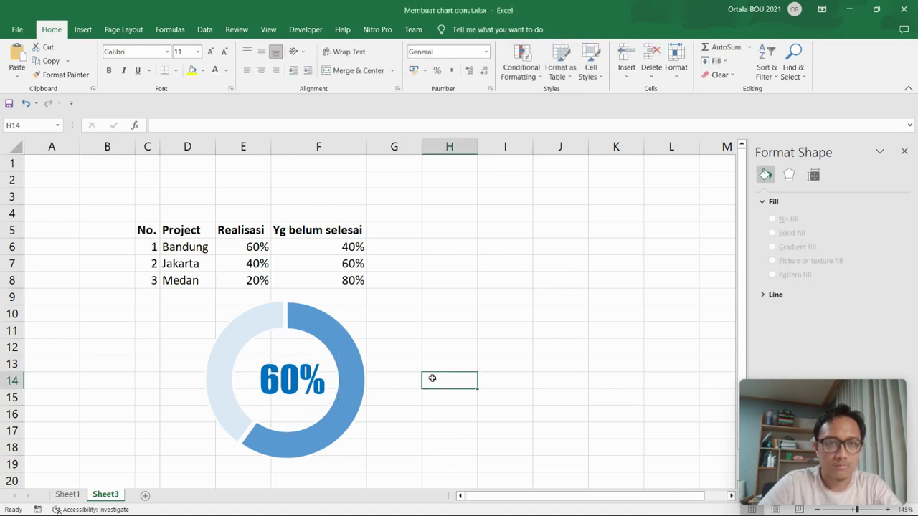
{"action": "scroll", "coordinate": [333, 345], "scroll_direction": "down", "scroll_amount": 1}
{"action": "left_click", "coordinate": [292, 336]}
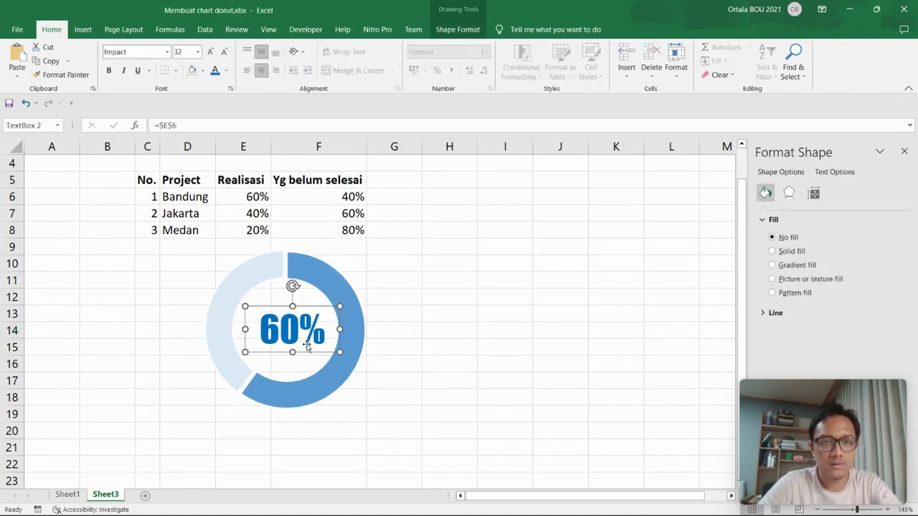
- Paste a copy of the 60% label and place it below the doughnut
{"action": "left_click", "coordinate": [452, 352]}
{"action": "key", "text": "ctrl+v"}
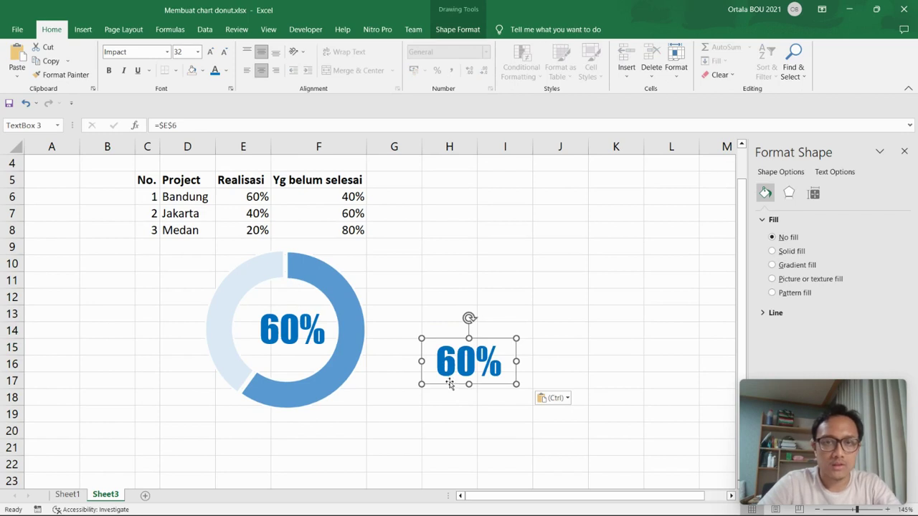
{"action": "mouse_move", "coordinate": [450, 380]}
{"action": "left_mouse_down"}
{"action": "mouse_move", "coordinate": [268, 445]}
{"action": "mouse_move", "coordinate": [266, 454]}
{"action": "left_mouse_up"}
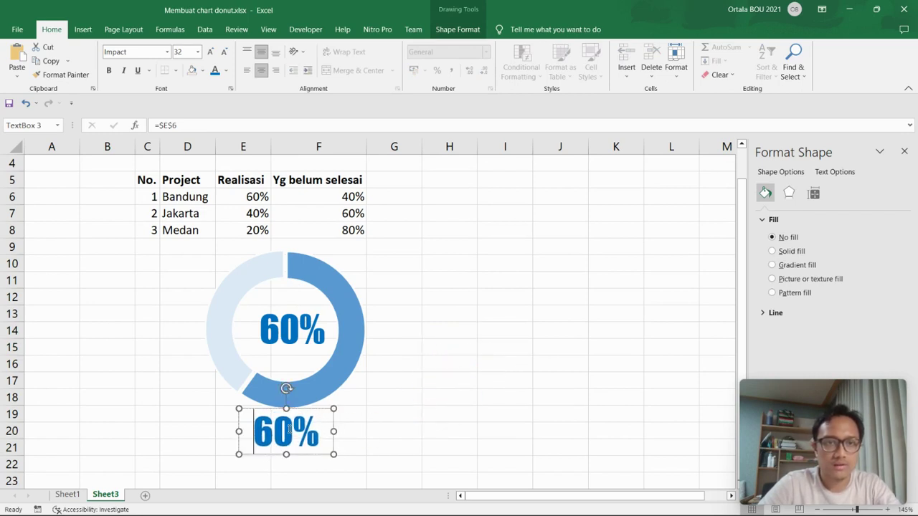
- Clear the copied label and relink it from =$E$6 to =$D$6 to show Bandung
{"action": "key", "text": "ctrl+a"}
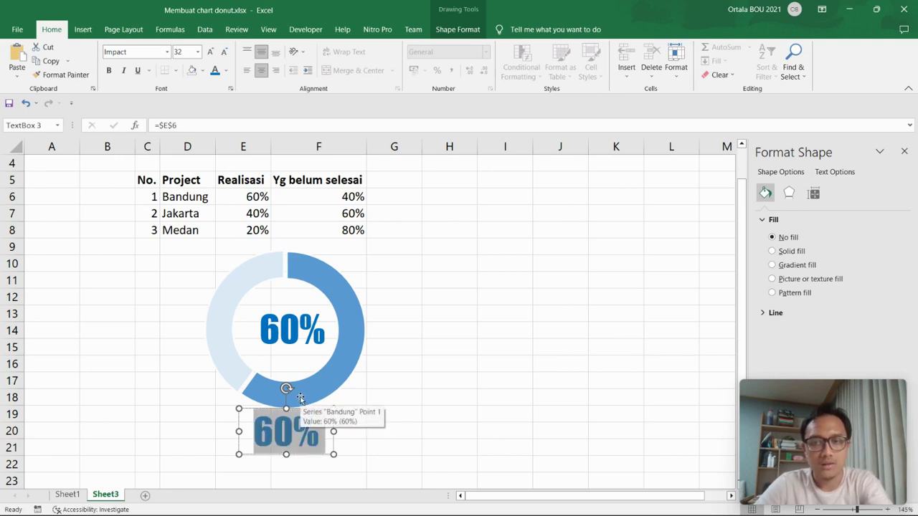
{"action": "key", "text": "Delete"}
{"action": "left_click", "coordinate": [184, 125]}
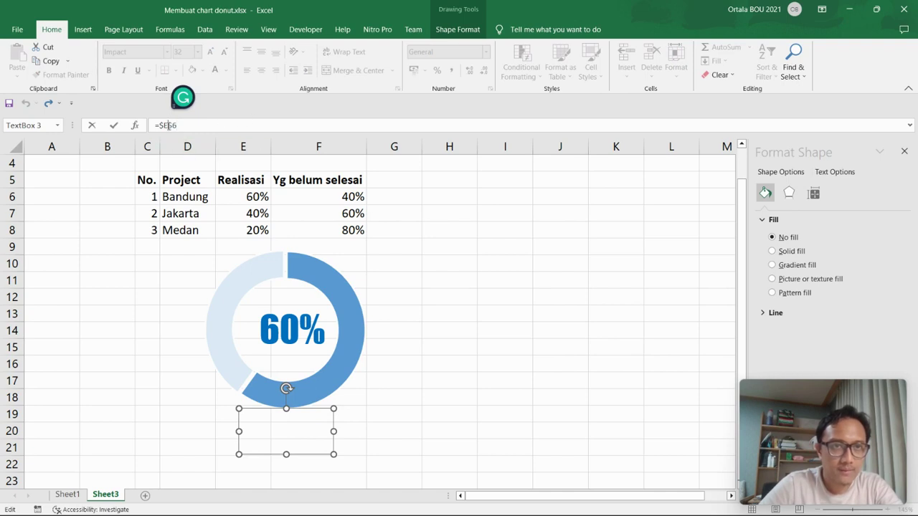
{"action": "left_click", "coordinate": [168, 126]}
{"action": "key", "text": "BackSpace"}
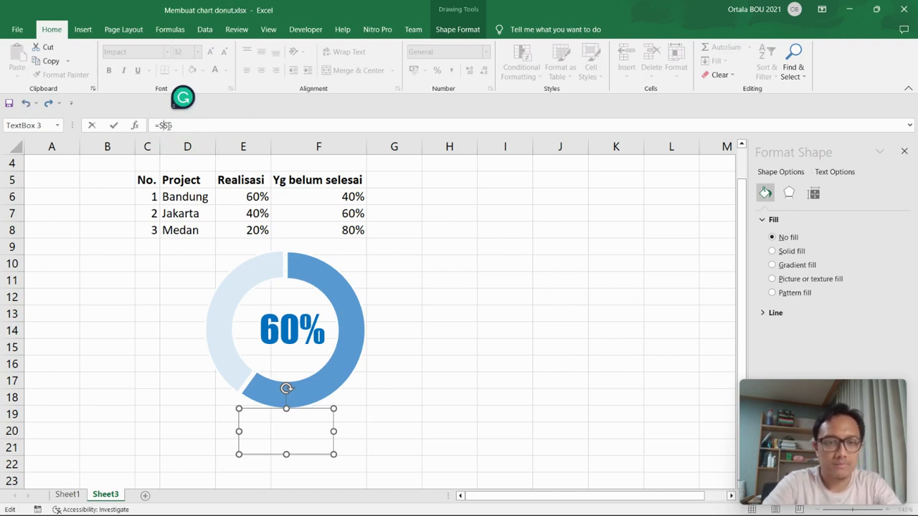
{"action": "type", "text": "D"}
{"action": "key", "text": "Return"}
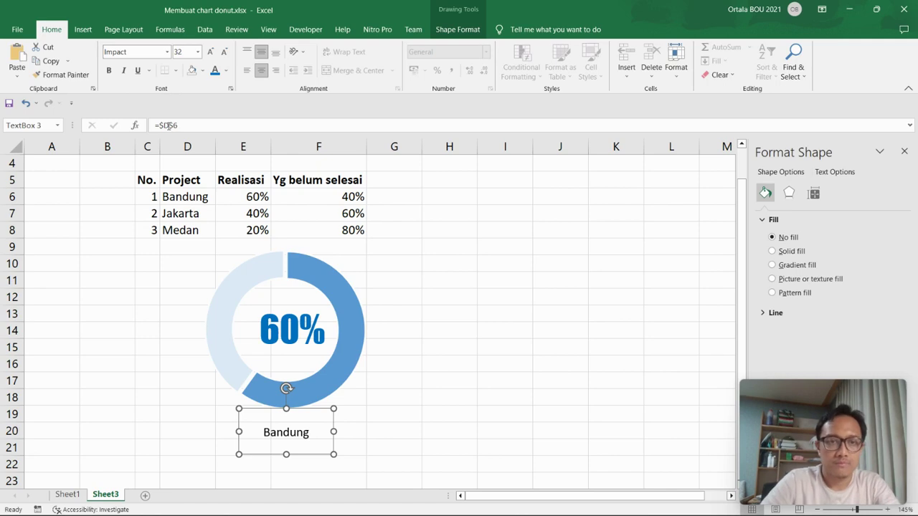
- Copy the 60% label's blue Impact formatting onto the Bandung label with Format Painter
{"action": "left_click", "coordinate": [408, 420]}
{"action": "left_click", "coordinate": [294, 330]}
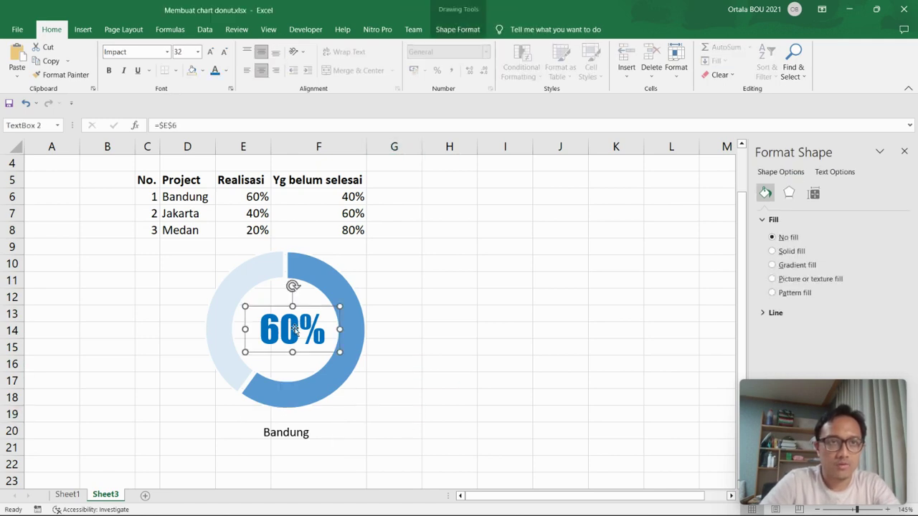
{"action": "left_click", "coordinate": [58, 74]}
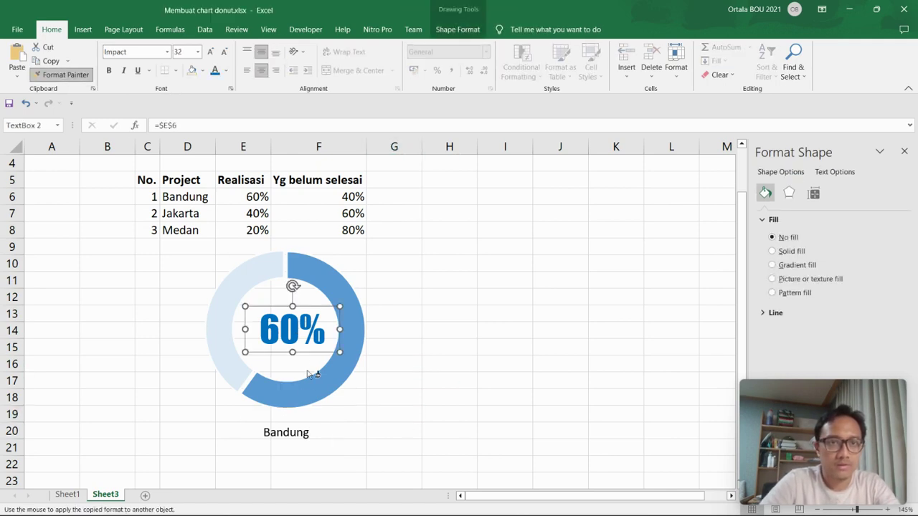
{"action": "left_click", "coordinate": [293, 429]}
- Reduce the Bandung label's text to size 20
{"action": "left_click", "coordinate": [377, 419]}
{"action": "left_click", "coordinate": [309, 432]}
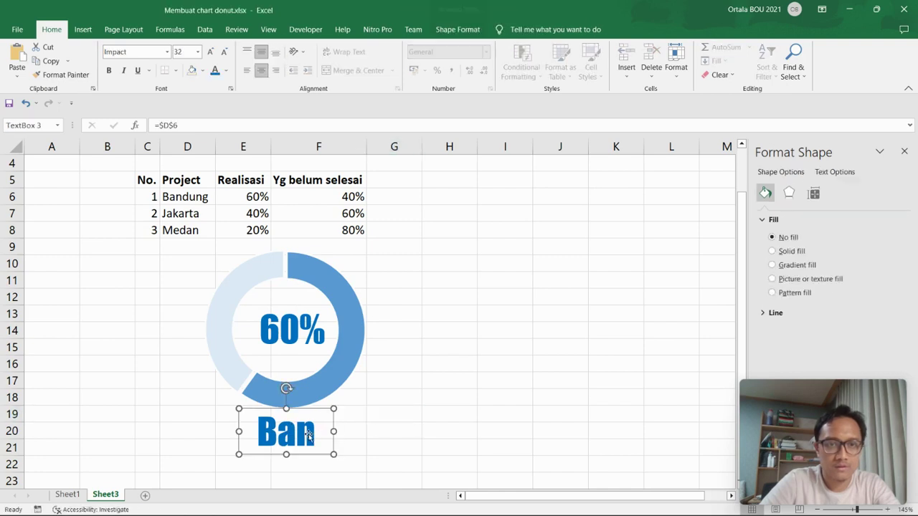
{"action": "key", "text": "ctrl+a"}
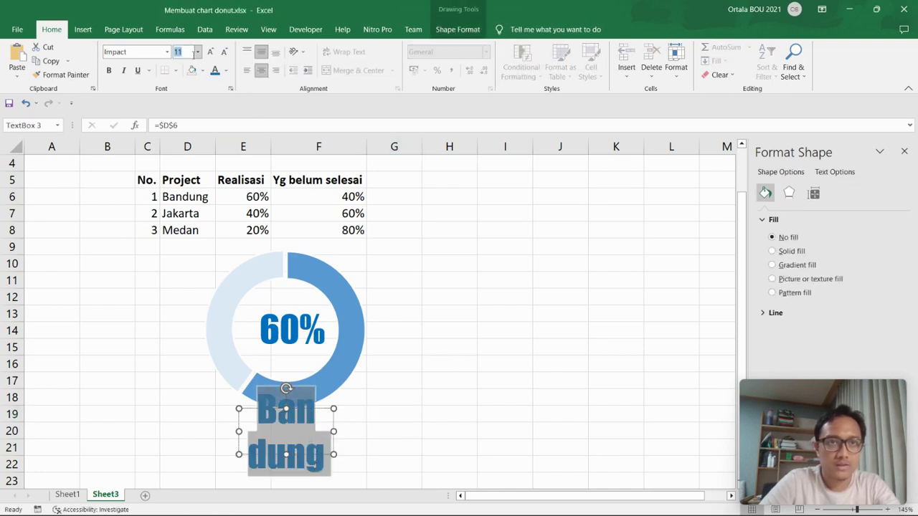
{"action": "left_click", "coordinate": [495, 346]}
- Widen the Bandung label to one line and centre it under the doughnut
{"action": "left_click", "coordinate": [307, 441]}
{"action": "left_click_drag", "start_coordinate": [334, 432], "coordinate": [369, 434]}
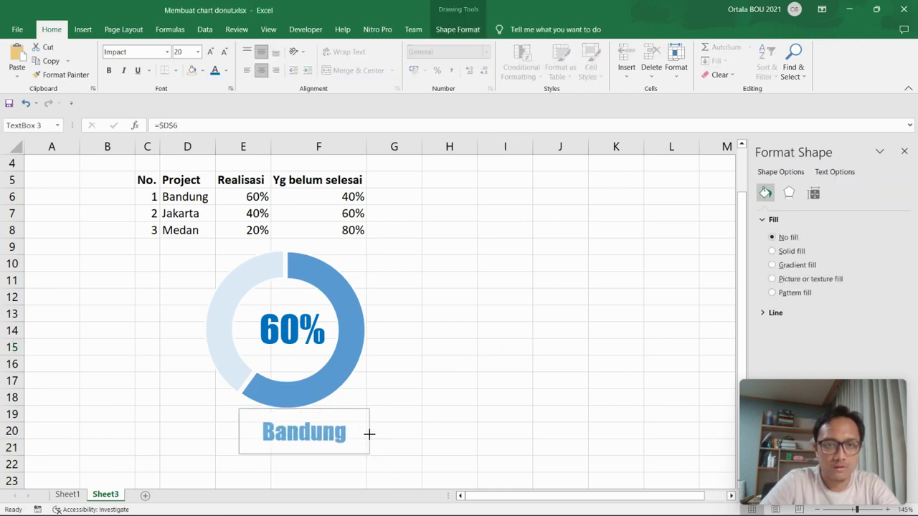
{"action": "left_click", "coordinate": [373, 435]}
{"action": "left_click", "coordinate": [303, 450]}
{"action": "mouse_move", "coordinate": [303, 450]}
{"action": "left_mouse_down"}
{"action": "mouse_move", "coordinate": [318, 457]}
{"action": "mouse_move", "coordinate": [309, 446]}
{"action": "left_mouse_up"}
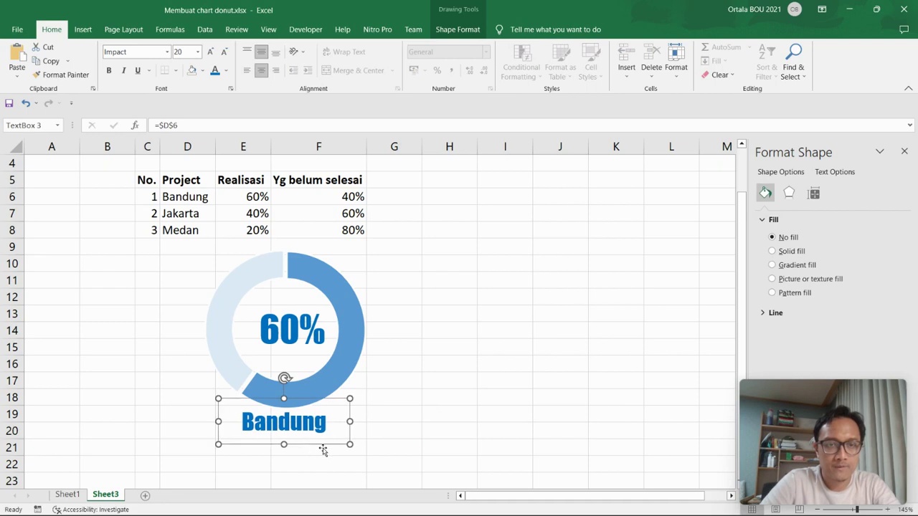
- Group the doughnut chart with its 60% and Bandung labels
{"action": "left_click", "coordinate": [367, 368], "text": "ctrl"}
{"action": "left_click", "coordinate": [308, 333], "text": "ctrl"}
{"action": "right_click", "coordinate": [309, 334]}
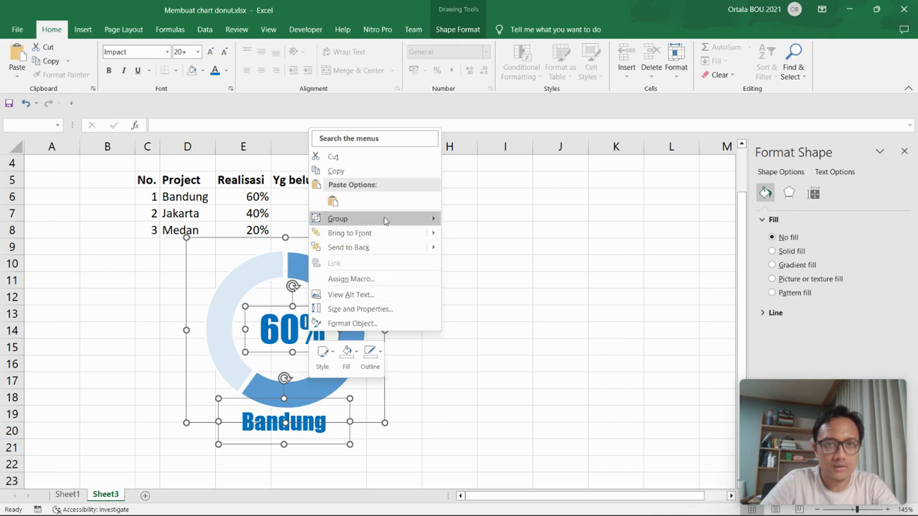
{"action": "mouse_move", "coordinate": [386, 218]}
{"action": "left_click", "coordinate": [474, 220]}
- Copy the grouped doughnut and paste a duplicate beside it
{"action": "left_click", "coordinate": [503, 335]}
{"action": "left_click", "coordinate": [363, 432]}
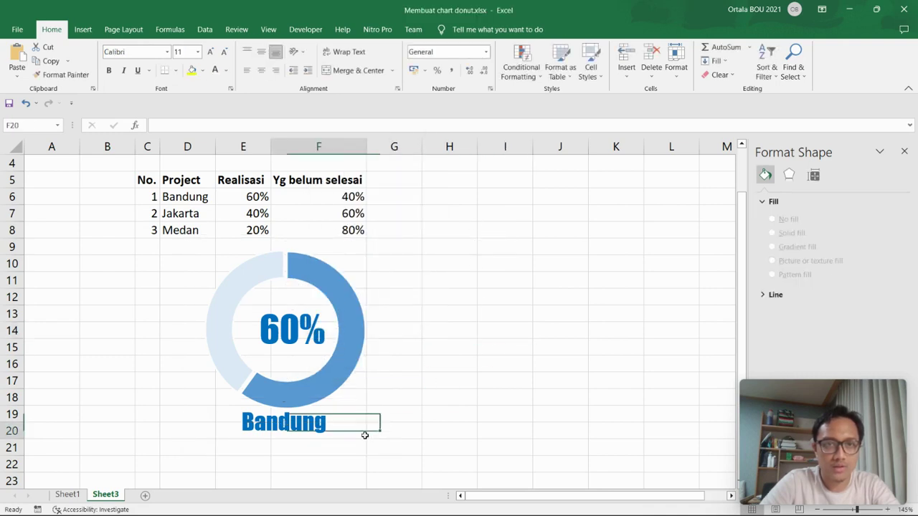
{"action": "left_click", "coordinate": [384, 400]}
{"action": "left_click", "coordinate": [309, 416]}
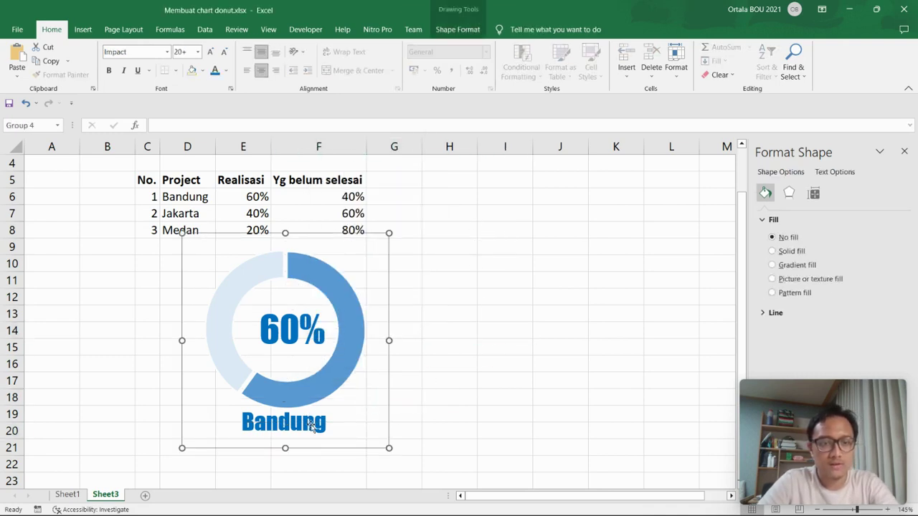
{"action": "left_click", "coordinate": [414, 403]}
{"action": "left_click", "coordinate": [484, 378]}
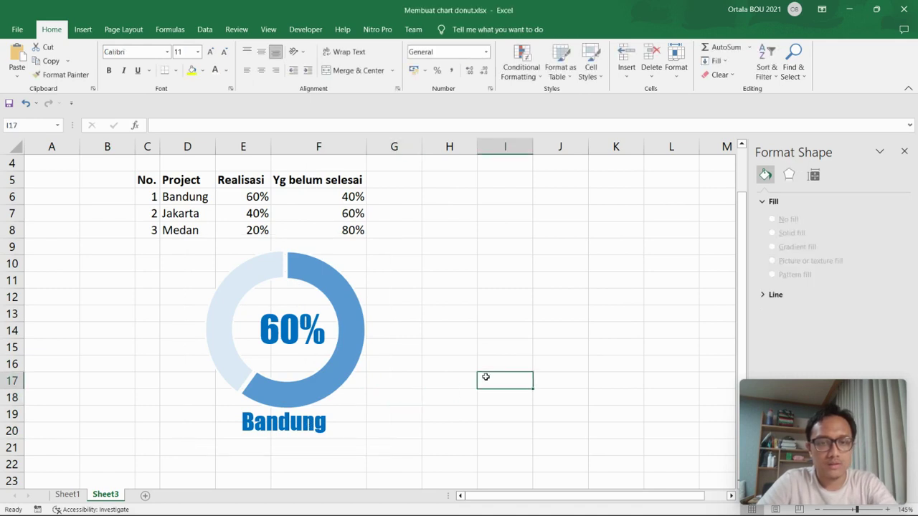
{"action": "key", "text": "ctrl+v"}
- Move the first copy beside the original doughnut and paste a third copy
{"action": "left_click_drag", "start_coordinate": [589, 371], "coordinate": [498, 237]}
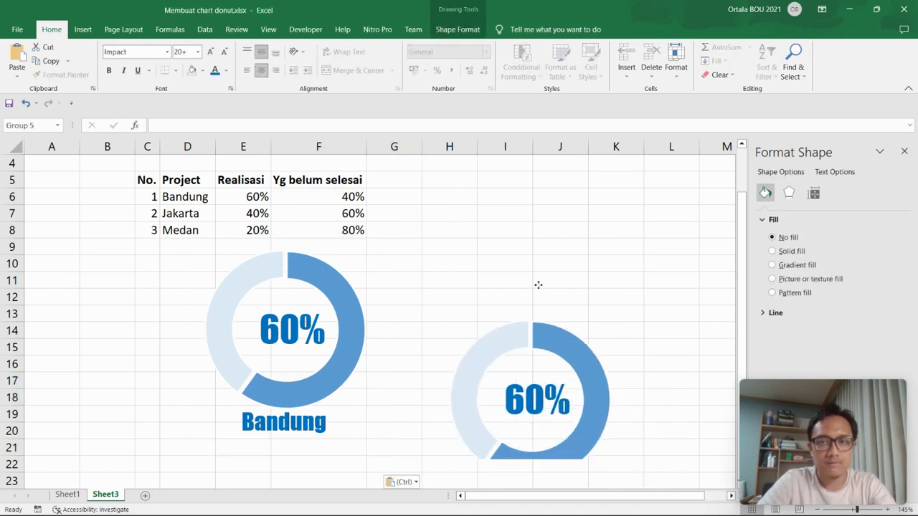
{"action": "left_click", "coordinate": [624, 306]}
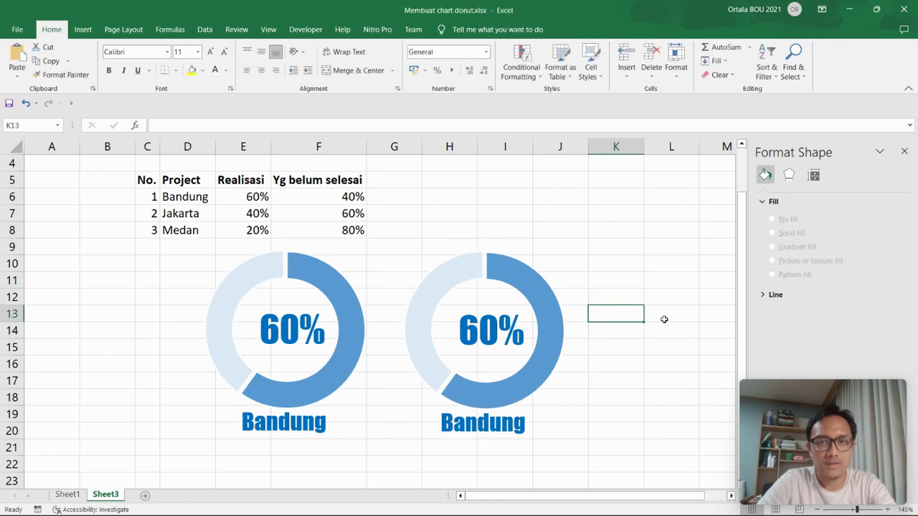
{"action": "left_click", "coordinate": [687, 375]}
{"action": "key", "text": "ctrl+v"}
{"action": "left_click", "coordinate": [644, 266]}
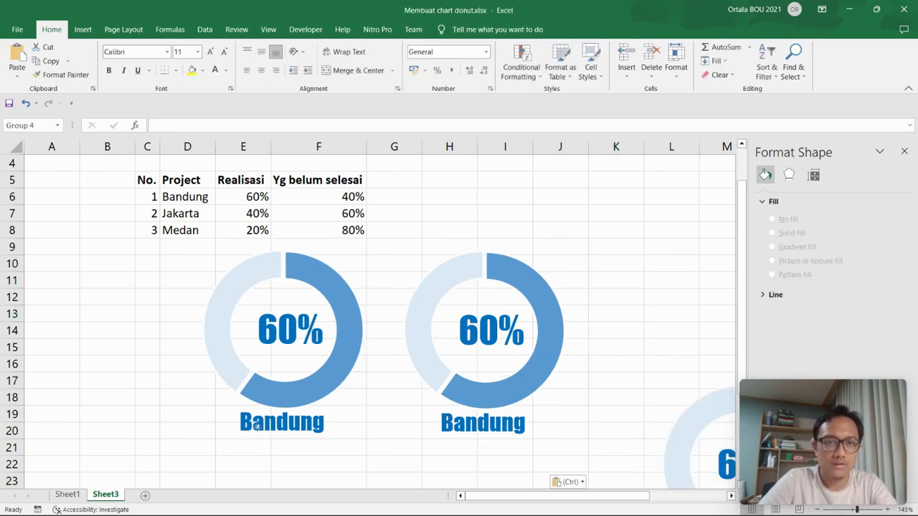
- Line up the three Bandung doughnut groups in a row beneath the table
{"action": "left_click_drag", "start_coordinate": [287, 435], "coordinate": [125, 435]}
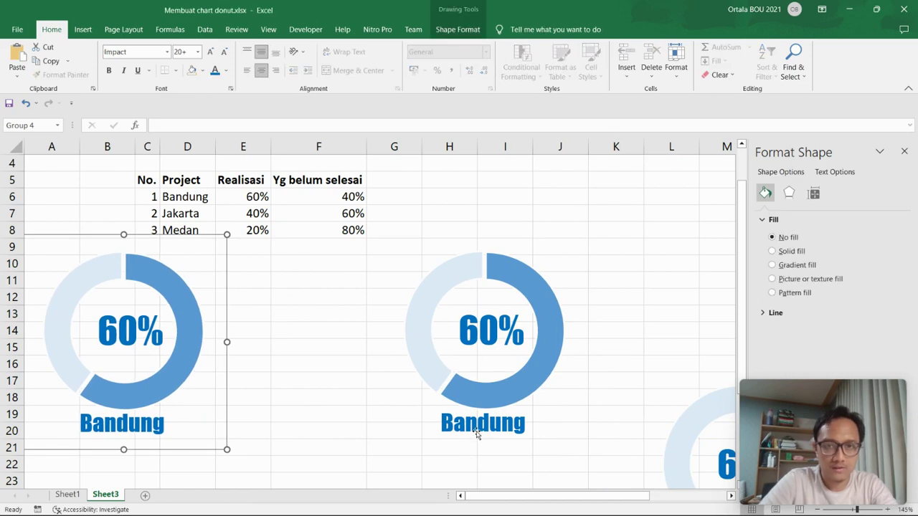
{"action": "left_click_drag", "start_coordinate": [476, 434], "coordinate": [304, 437]}
{"action": "left_click", "coordinate": [606, 401]}
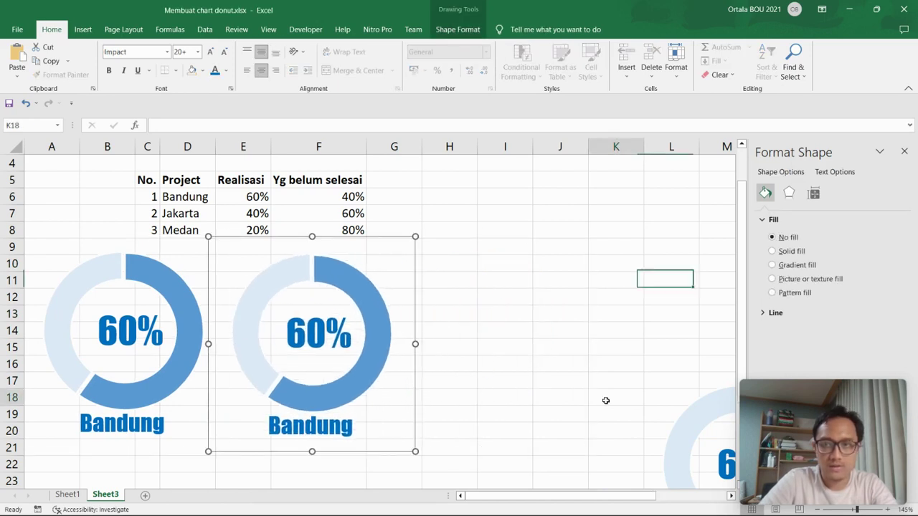
{"action": "scroll", "coordinate": [660, 424], "scroll_direction": "down", "scroll_amount": 3}
{"action": "left_click_drag", "start_coordinate": [718, 414], "coordinate": [479, 279]}
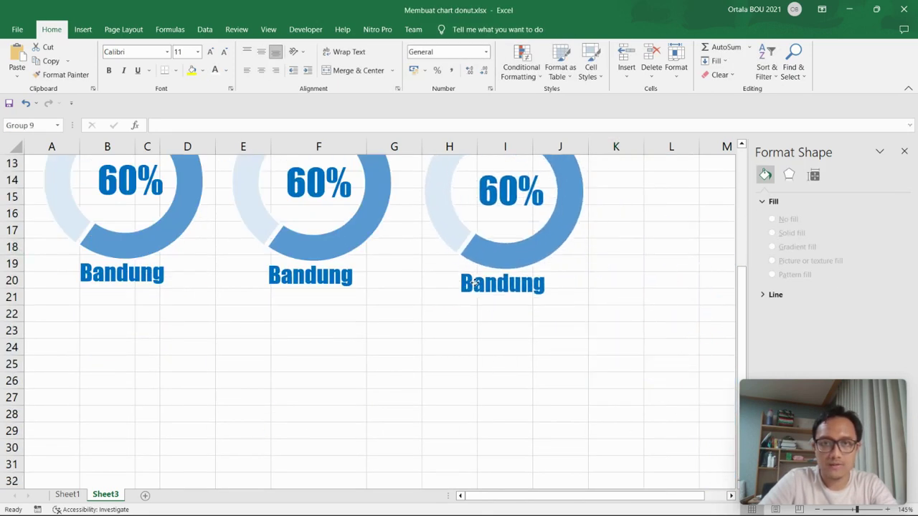
{"action": "scroll", "coordinate": [369, 400], "scroll_direction": "up", "scroll_amount": 2}
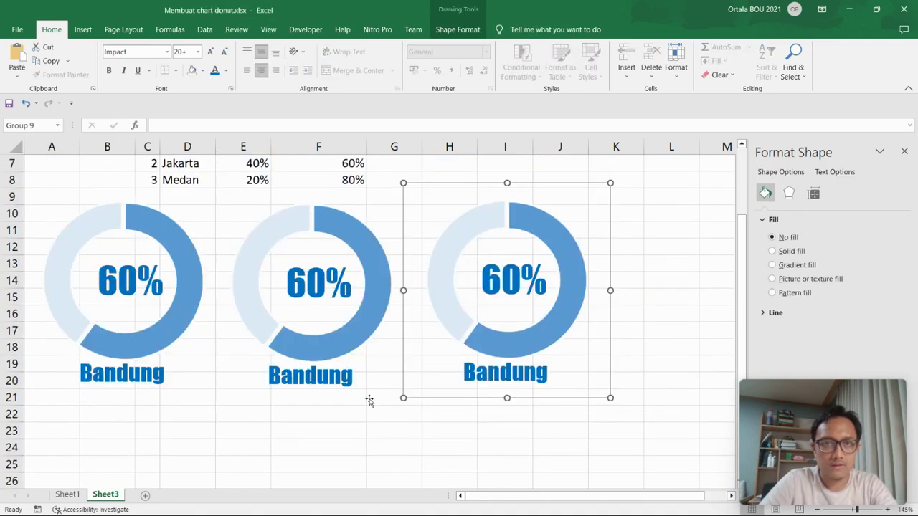
{"action": "left_click", "coordinate": [368, 426]}
{"action": "scroll", "coordinate": [368, 427], "scroll_direction": "up", "scroll_amount": 2}
{"action": "scroll", "coordinate": [367, 427], "scroll_direction": "down", "scroll_amount": 1}
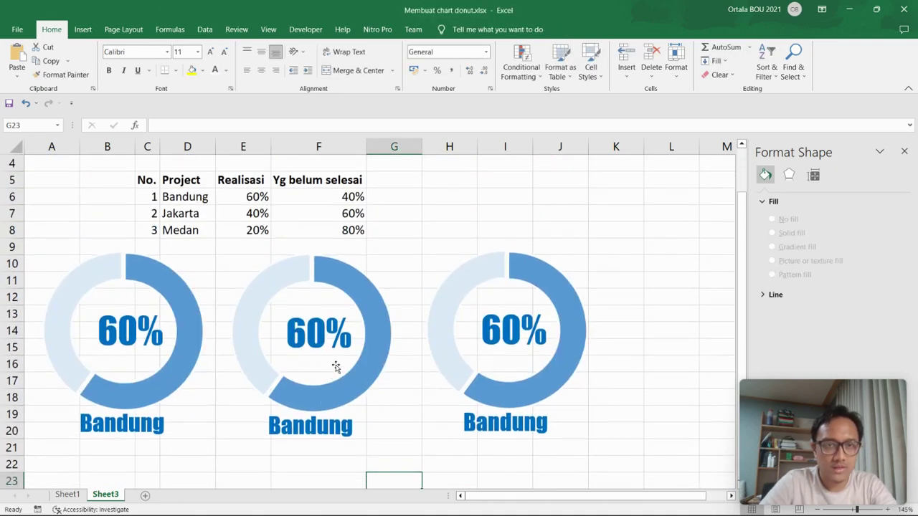
{"action": "left_click", "coordinate": [310, 337]}
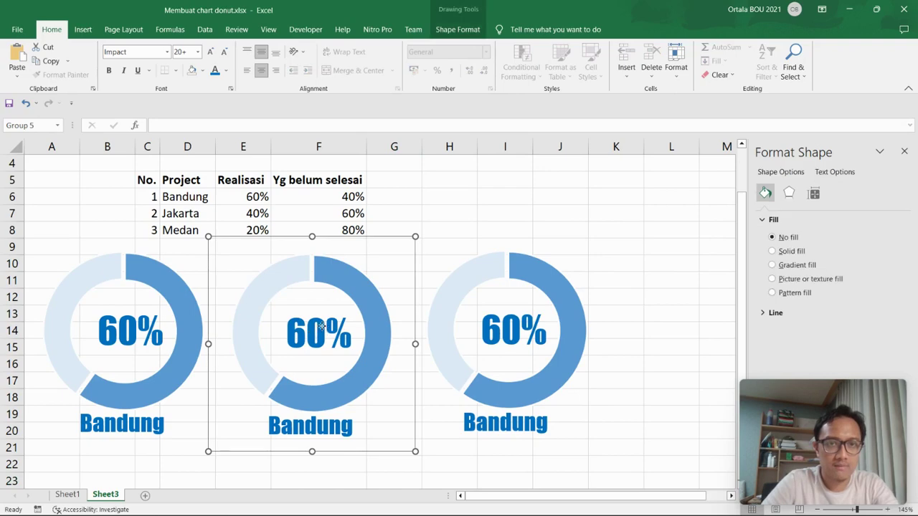
- Relink the middle percentage label to =$E$7 and the right one to =$E$8
{"action": "left_click", "coordinate": [314, 331]}
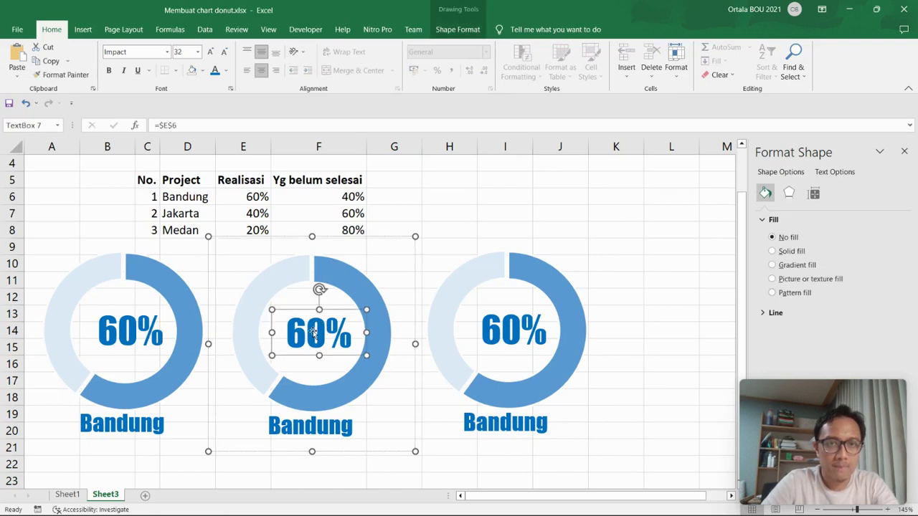
{"action": "left_click", "coordinate": [183, 125]}
{"action": "key", "text": "BackSpace"}
{"action": "type", "text": "7"}
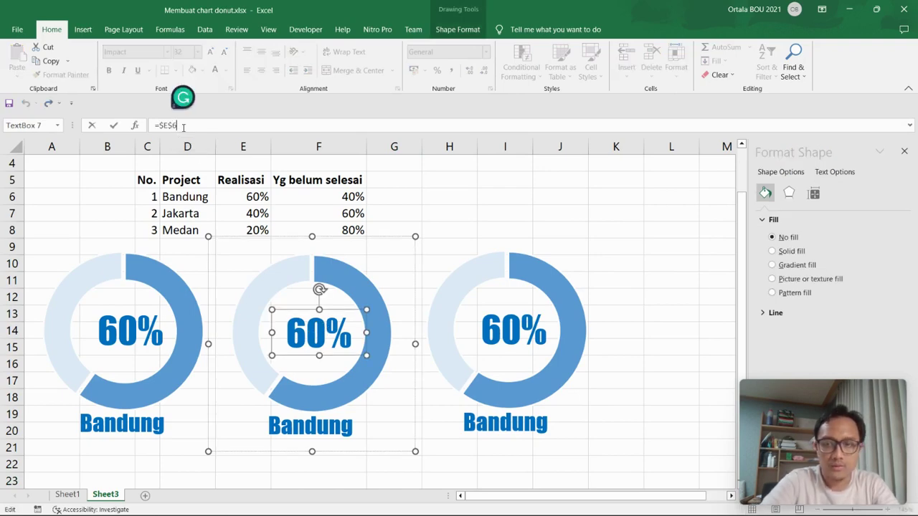
{"action": "key", "text": "Return"}
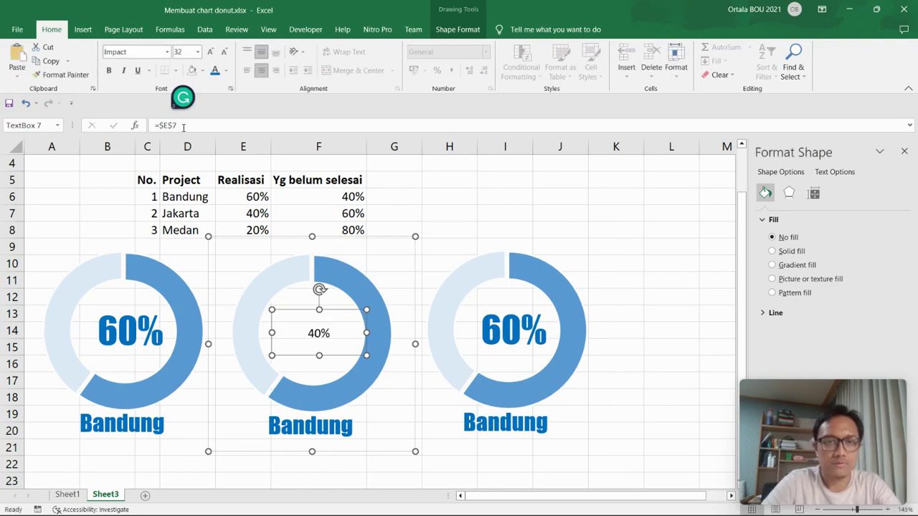
{"action": "left_click", "coordinate": [508, 343]}
{"action": "left_click", "coordinate": [512, 332]}
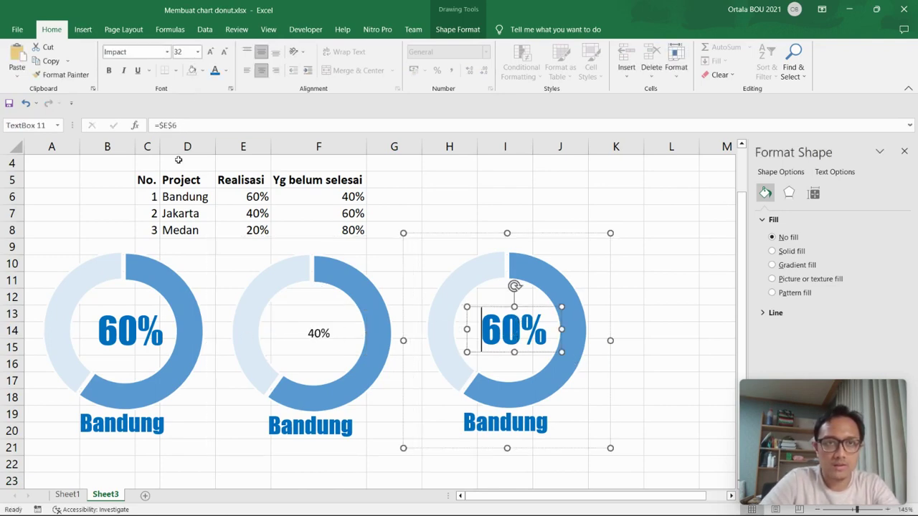
{"action": "left_click", "coordinate": [201, 131]}
{"action": "key", "text": "BackSpace"}
{"action": "type", "text": "8"}
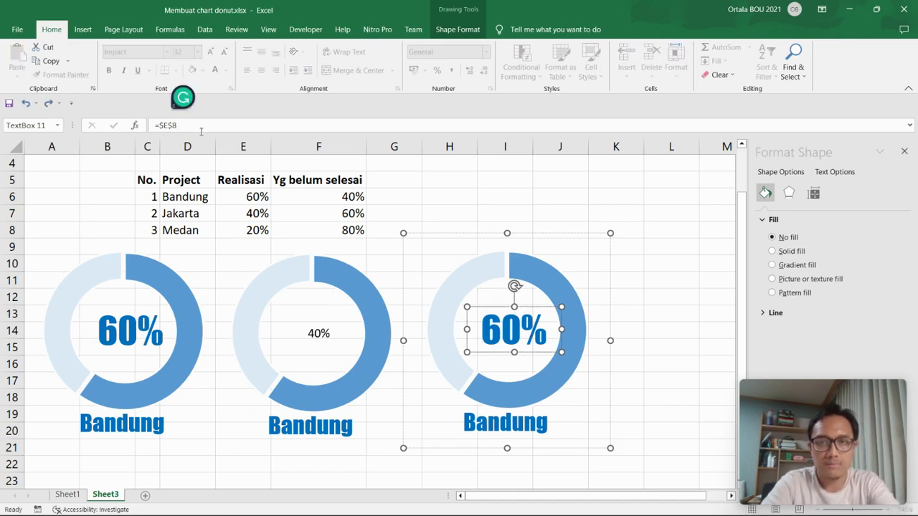
{"action": "key", "text": "Return"}
- Relink the middle name label to =$D$7 (Jakarta) and the right one to =$D$8 (Medan)
{"action": "left_click", "coordinate": [331, 430]}
{"action": "left_click", "coordinate": [324, 428]}
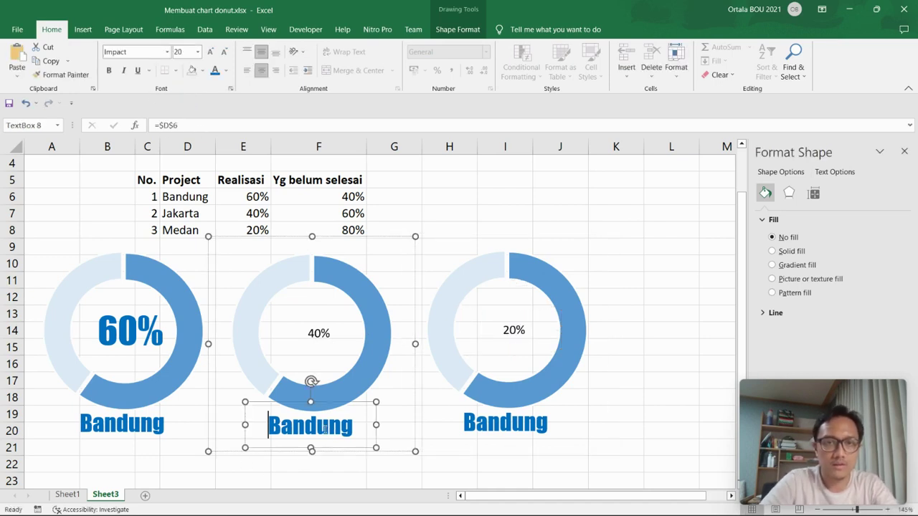
{"action": "left_click", "coordinate": [191, 126]}
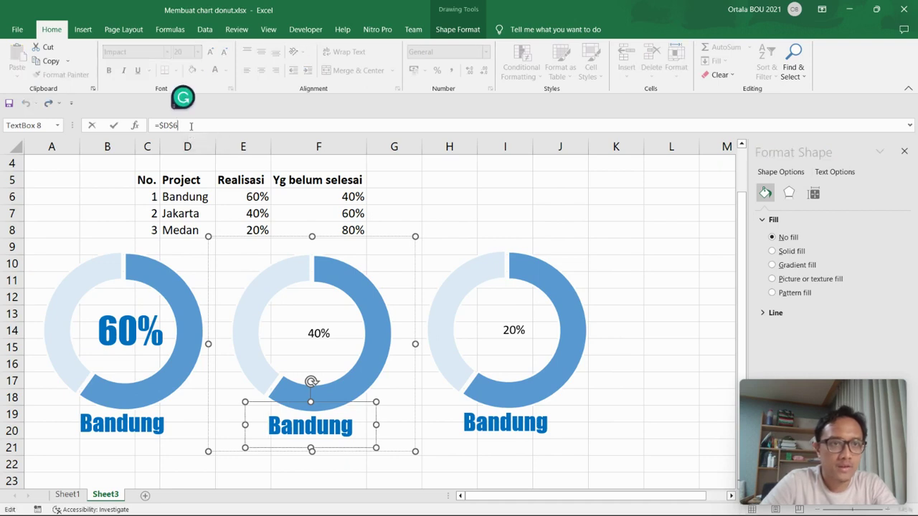
{"action": "key", "text": "BackSpace"}
{"action": "type", "text": "7"}
{"action": "key", "text": "Return"}
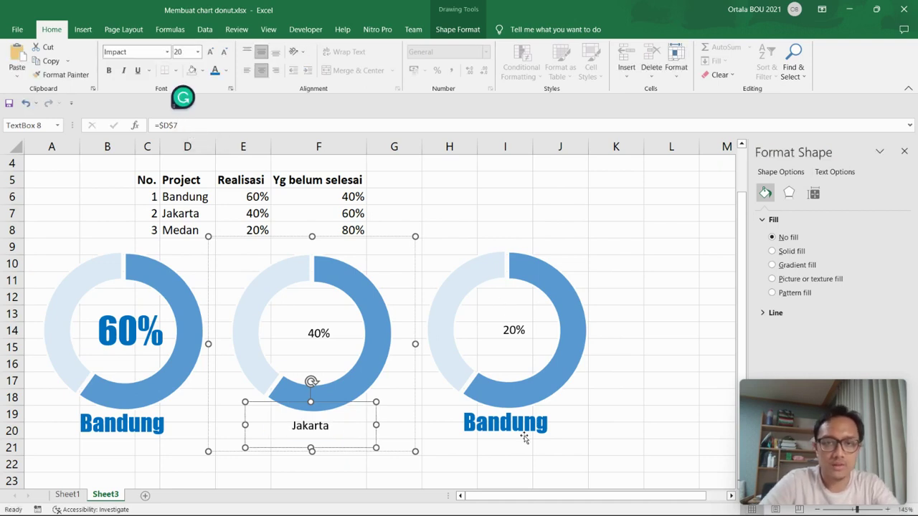
{"action": "left_click", "coordinate": [521, 430]}
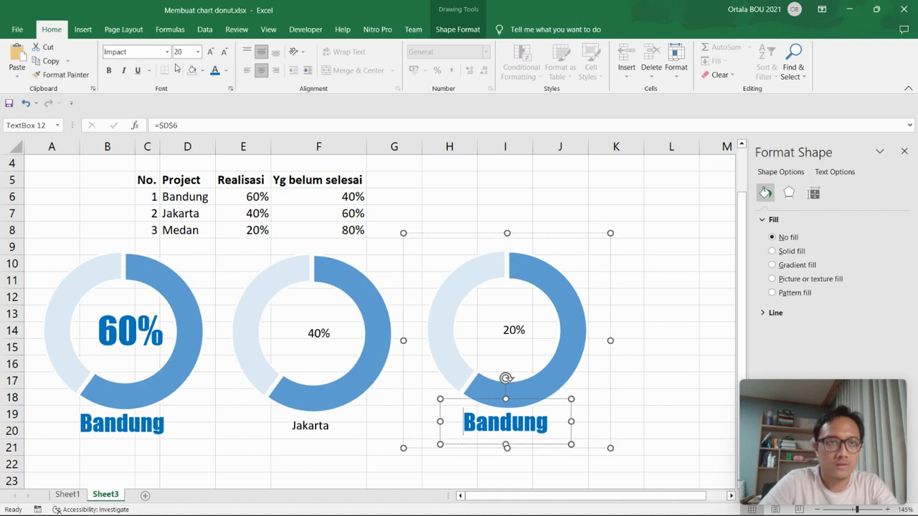
{"action": "left_click", "coordinate": [192, 126]}
{"action": "key", "text": "BackSpace"}
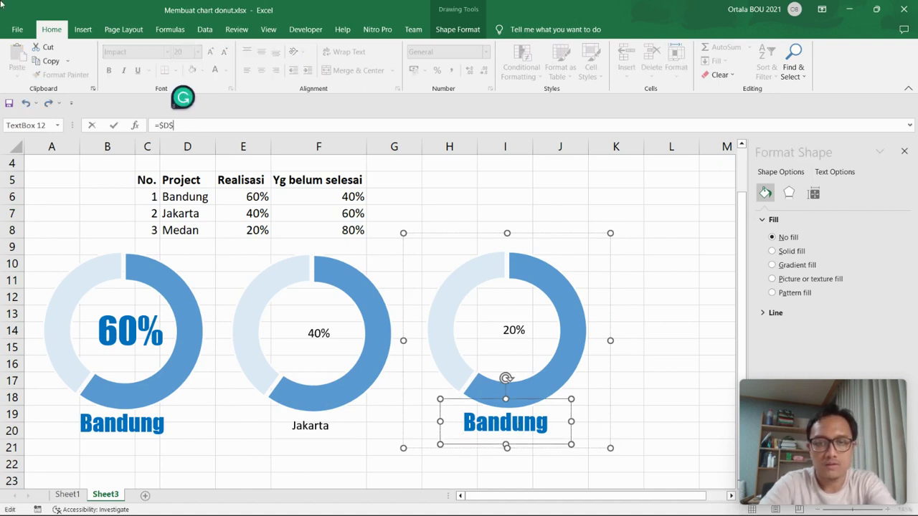
{"action": "type", "text": "8"}
{"action": "key", "text": "Return"}
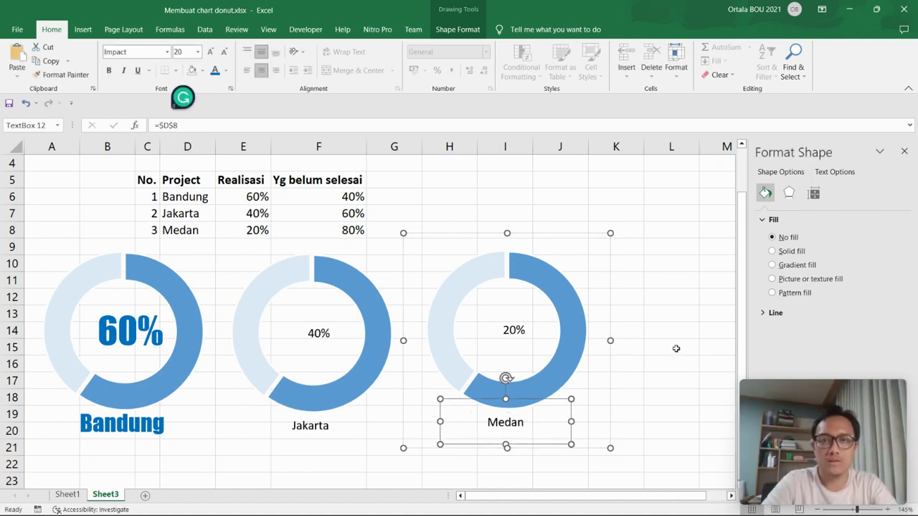
{"action": "left_click", "coordinate": [676, 348]}
- Ungroup the Jakarta doughnut from its labels
{"action": "left_click", "coordinate": [325, 354]}
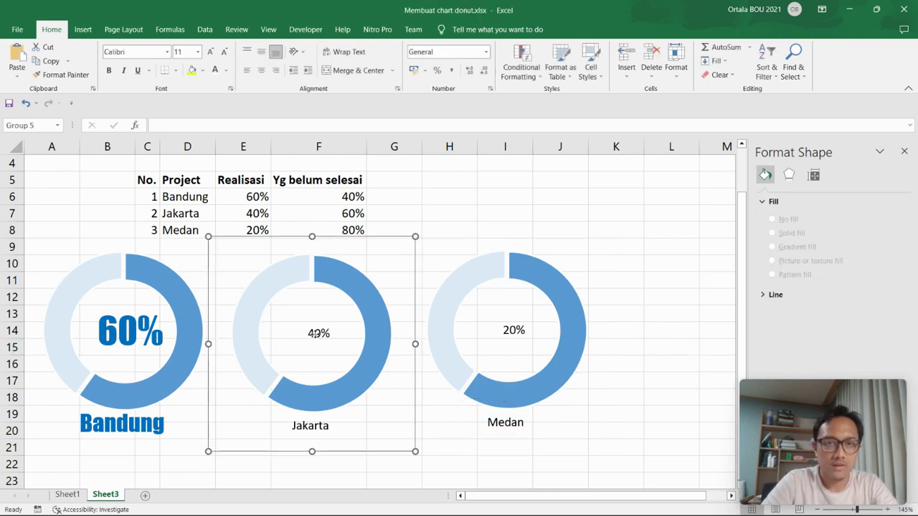
{"action": "right_click", "coordinate": [380, 410]}
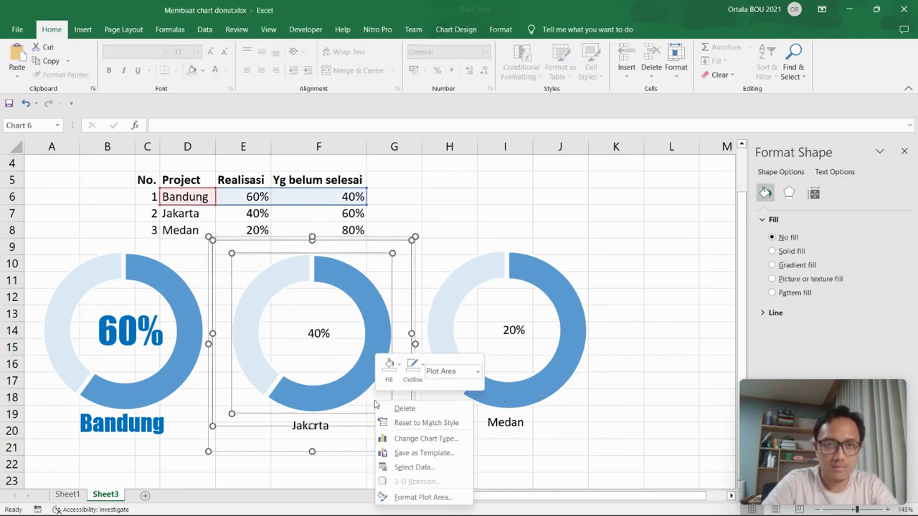
{"action": "key", "text": "Escape"}
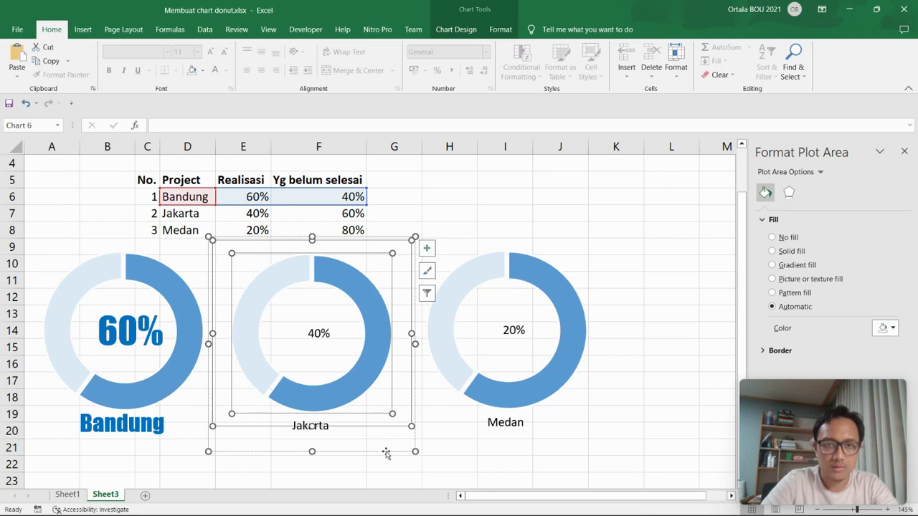
{"action": "left_click", "coordinate": [386, 453]}
{"action": "right_click", "coordinate": [386, 454]}
{"action": "mouse_move", "coordinate": [471, 338]}
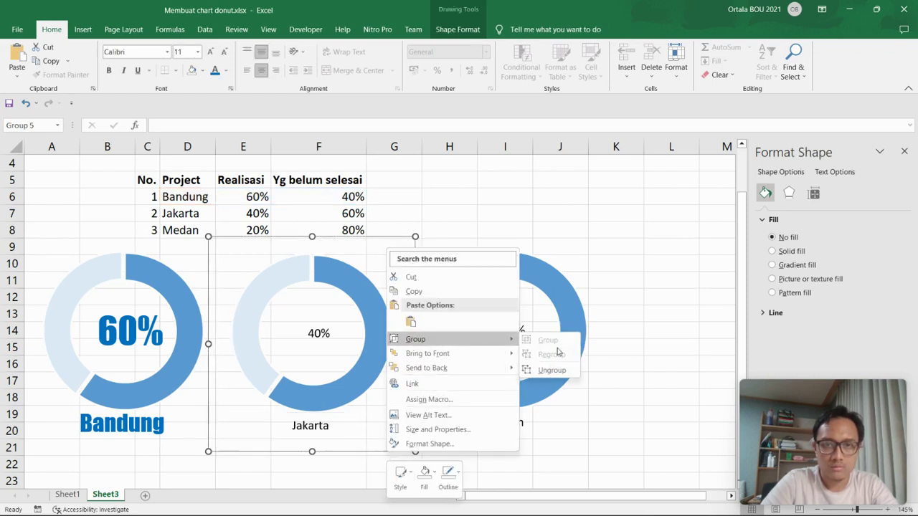
{"action": "left_click", "coordinate": [551, 370]}
{"action": "left_click", "coordinate": [615, 430]}
- Ungroup the Medan doughnut from its labels
{"action": "left_click", "coordinate": [520, 426]}
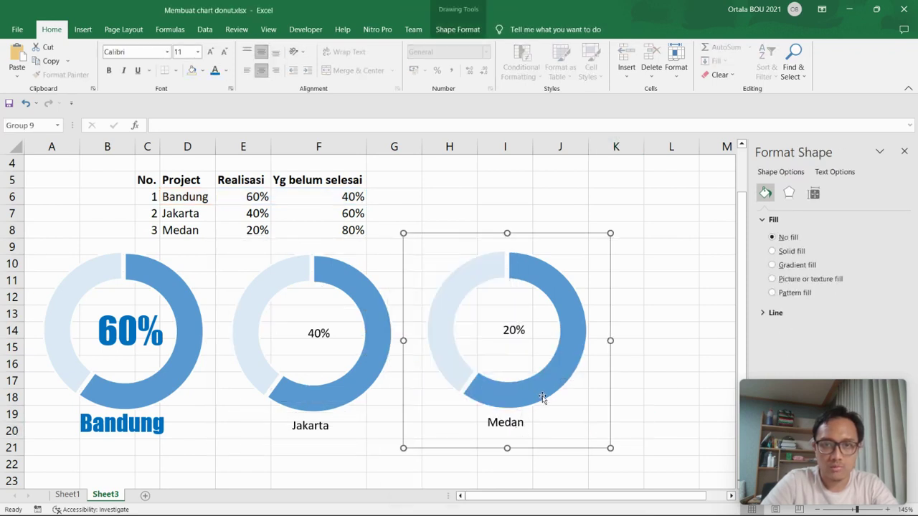
{"action": "right_click", "coordinate": [515, 425]}
{"action": "mouse_move", "coordinate": [616, 319]}
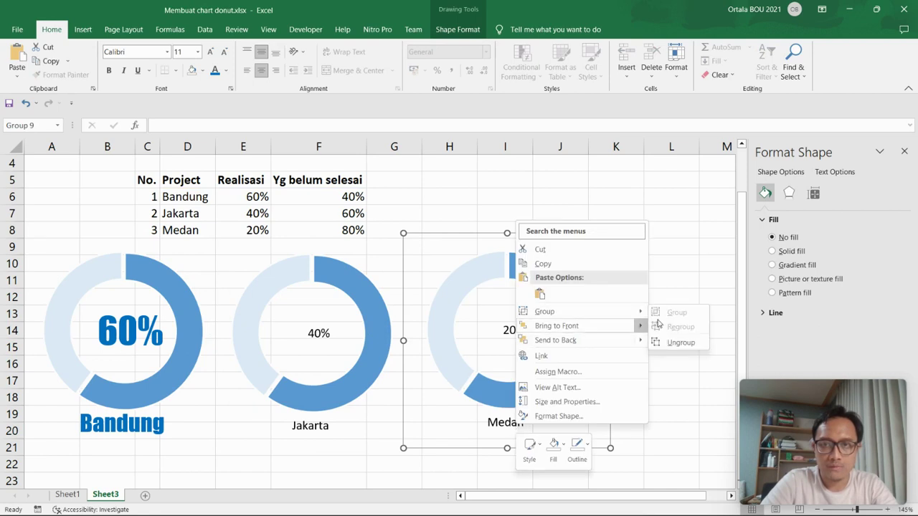
{"action": "left_click", "coordinate": [689, 344]}
{"action": "left_click", "coordinate": [667, 333]}
- Ungroup the Bandung doughnut from its 60% and Bandung labels
{"action": "left_click", "coordinate": [351, 432]}
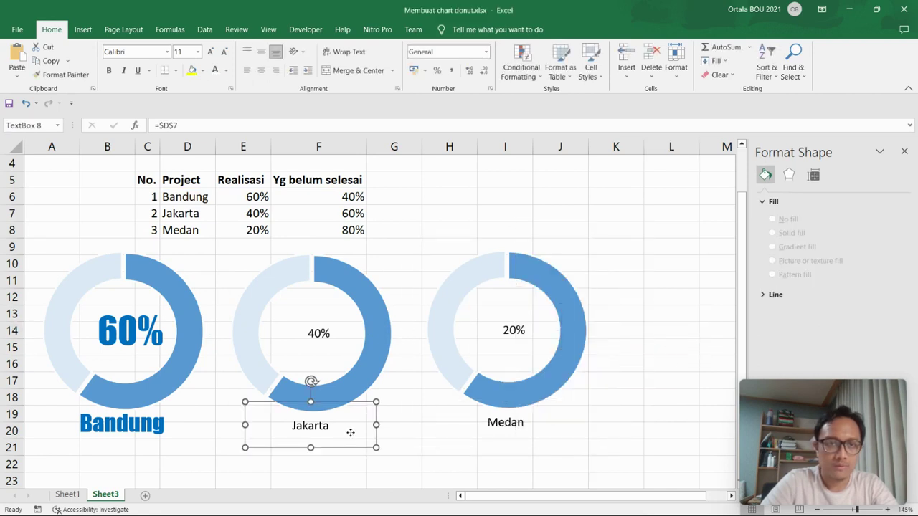
{"action": "left_click", "coordinate": [131, 329]}
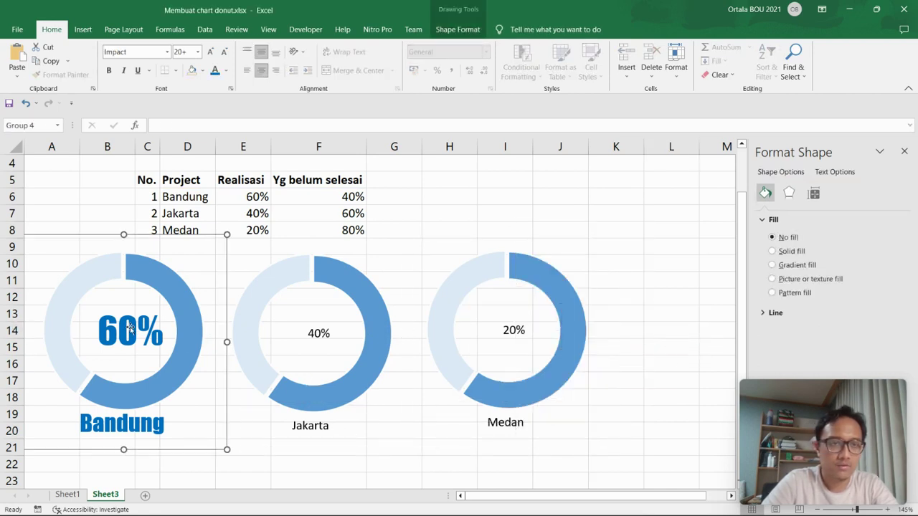
{"action": "right_click", "coordinate": [201, 421]}
{"action": "mouse_move", "coordinate": [262, 323]}
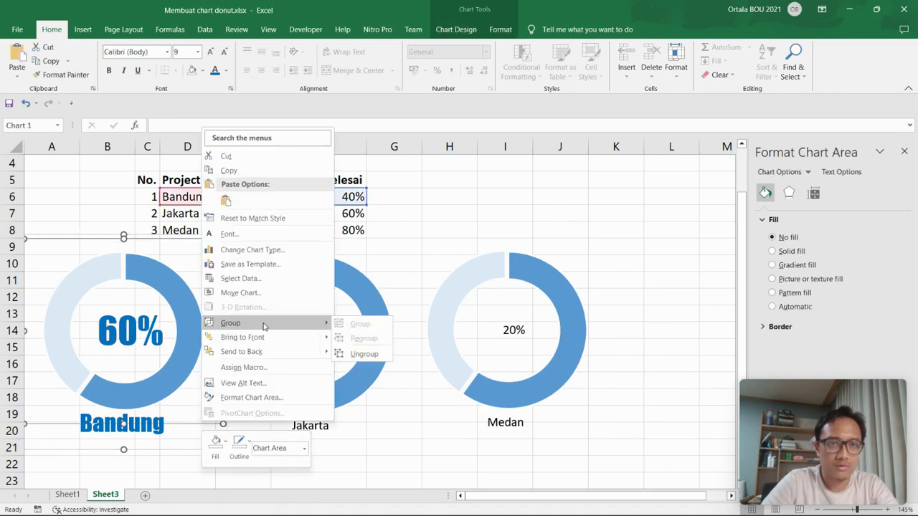
{"action": "left_click", "coordinate": [368, 354]}
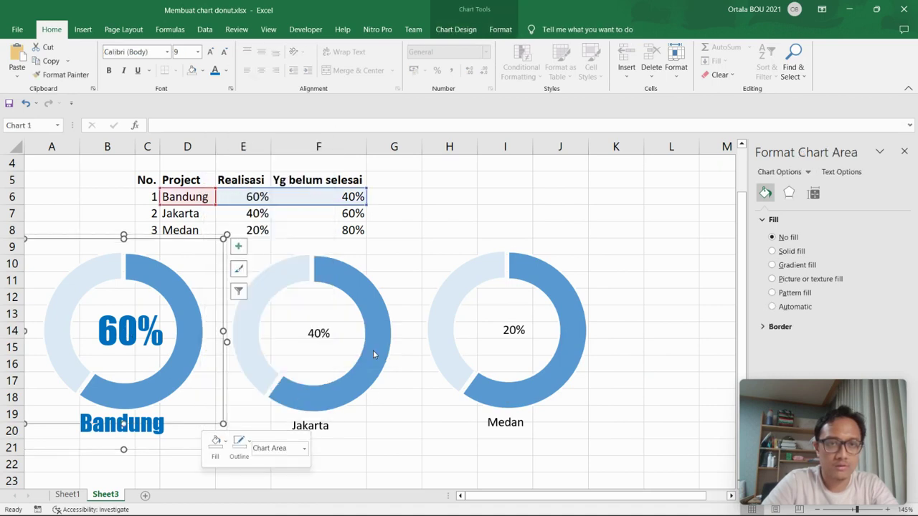
{"action": "left_click", "coordinate": [394, 448]}
- Copy the Bandung 60% label's large blue style onto the 40% and 20% labels
{"action": "left_click", "coordinate": [135, 326]}
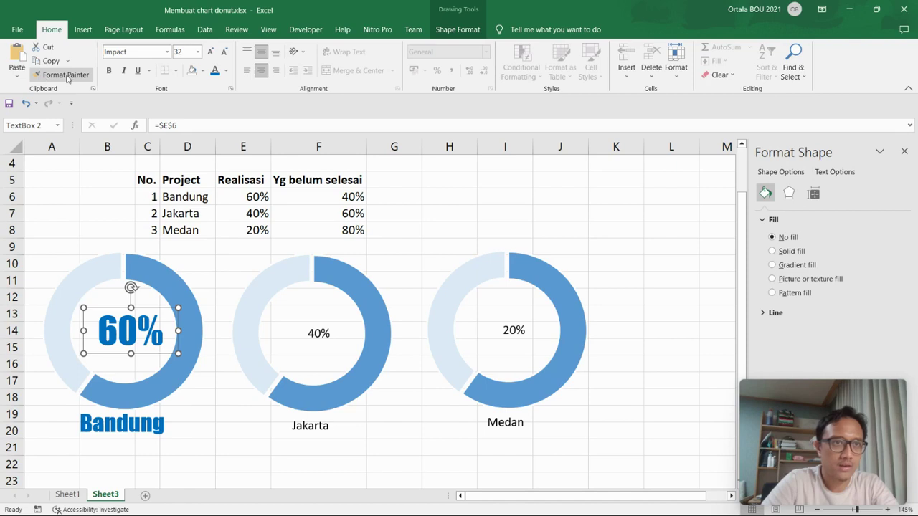
{"action": "left_click", "coordinate": [67, 75]}
{"action": "left_click", "coordinate": [315, 329]}
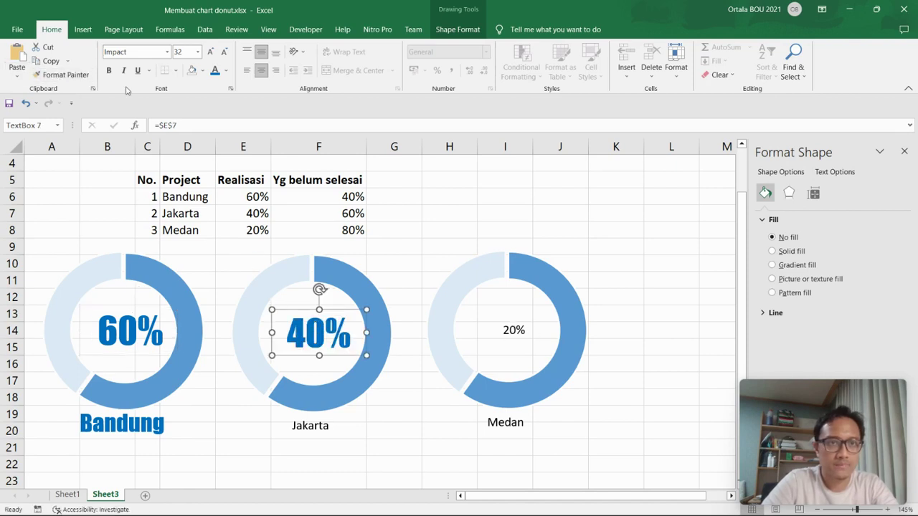
{"action": "left_click", "coordinate": [84, 75]}
{"action": "left_click", "coordinate": [508, 324]}
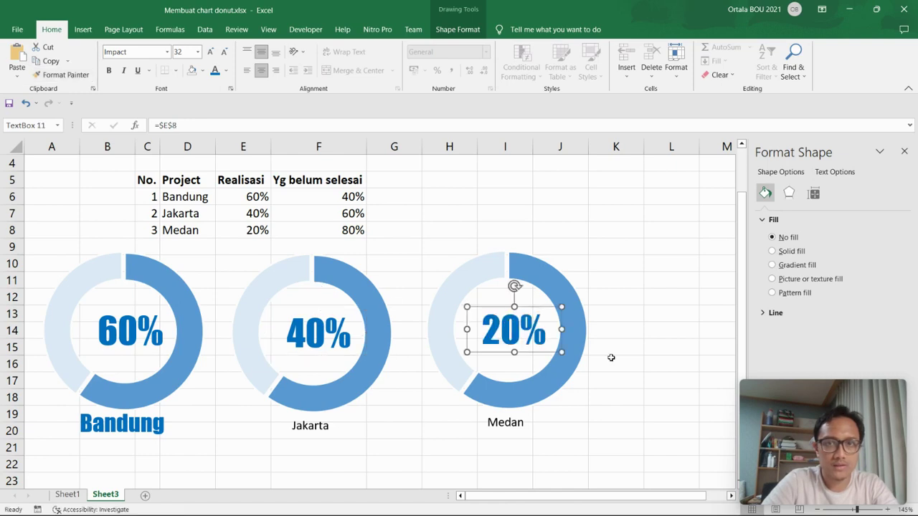
{"action": "left_click", "coordinate": [620, 355]}
- Copy the Bandung name label's style onto the Jakarta and Medan labels
{"action": "left_click", "coordinate": [154, 428]}
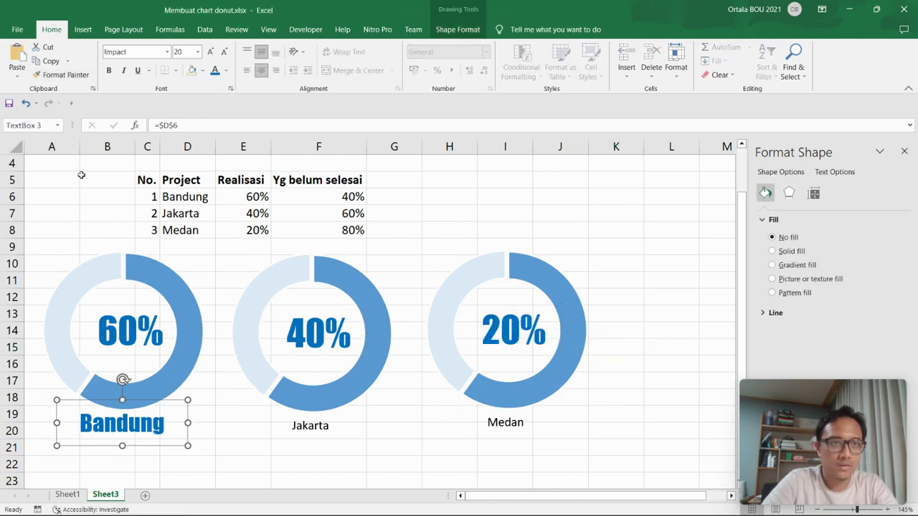
{"action": "left_click", "coordinate": [61, 75]}
{"action": "left_click", "coordinate": [309, 430]}
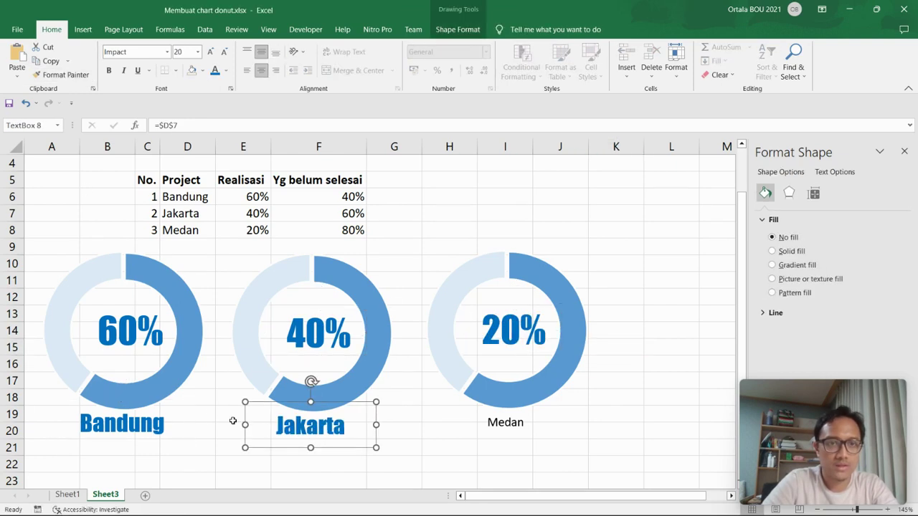
{"action": "left_click", "coordinate": [61, 75]}
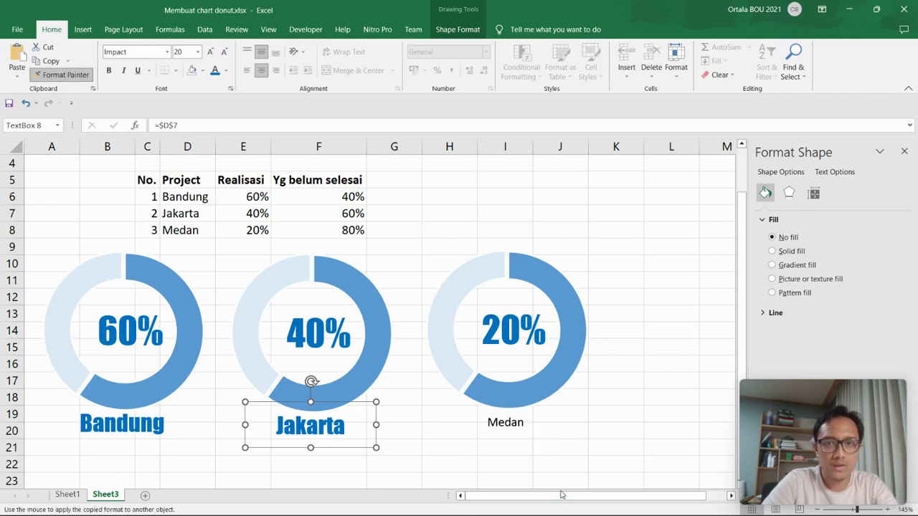
{"action": "left_click", "coordinate": [507, 426]}
{"action": "left_click", "coordinate": [623, 402]}
- Make the Jakarta doughnut's progress slice green and its remaining slice pale green
{"action": "left_click", "coordinate": [346, 389]}
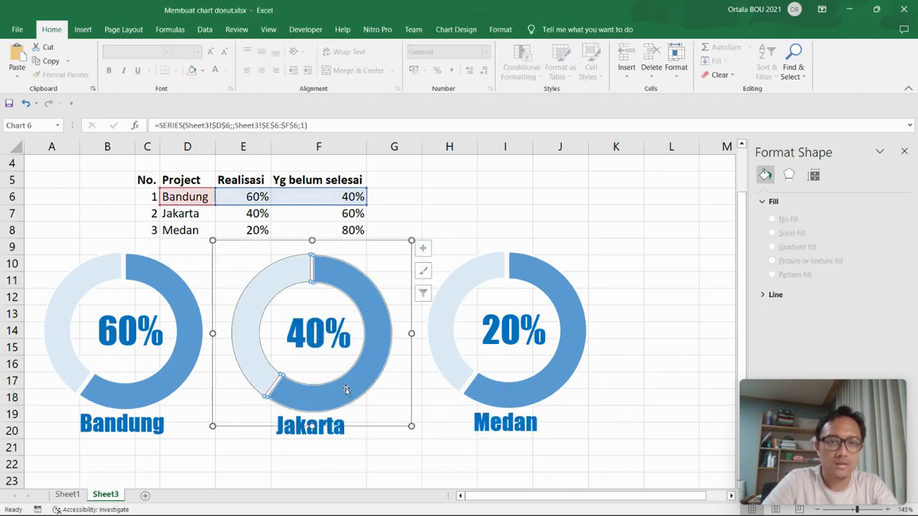
{"action": "left_click", "coordinate": [354, 386]}
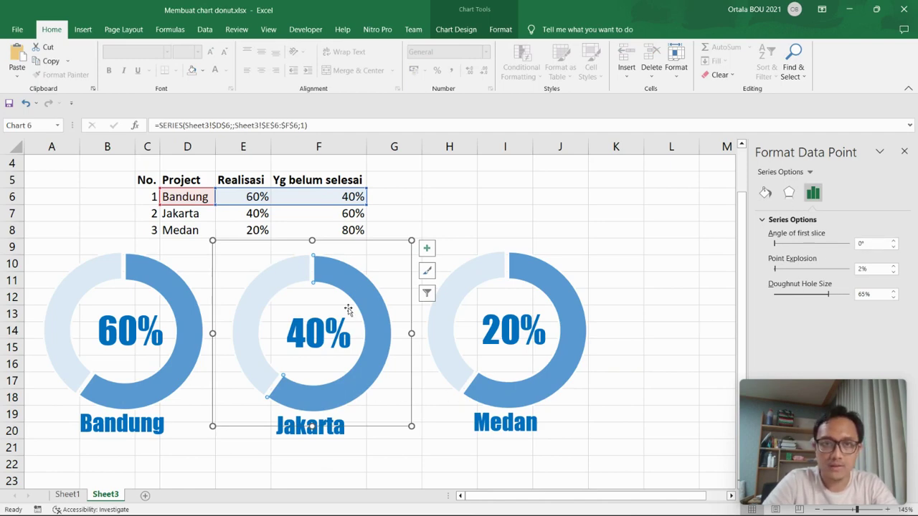
{"action": "left_click", "coordinate": [765, 192]}
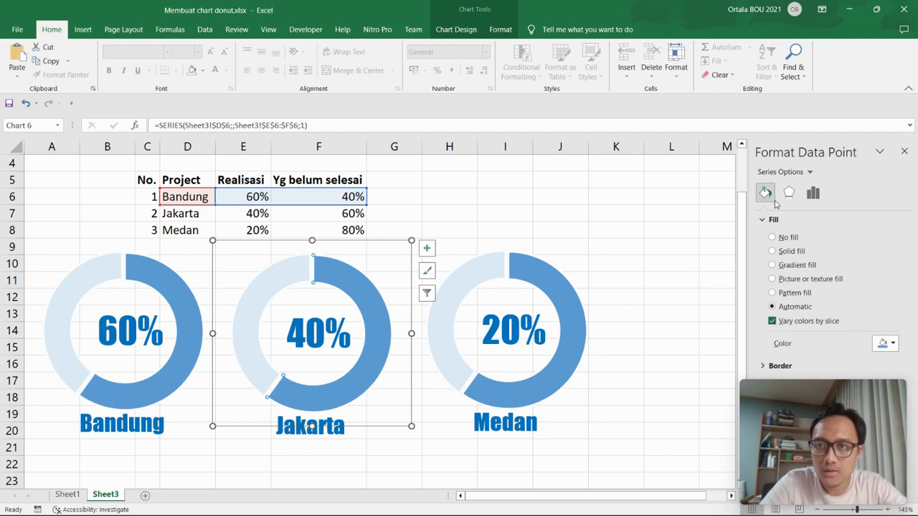
{"action": "left_click", "coordinate": [894, 345]}
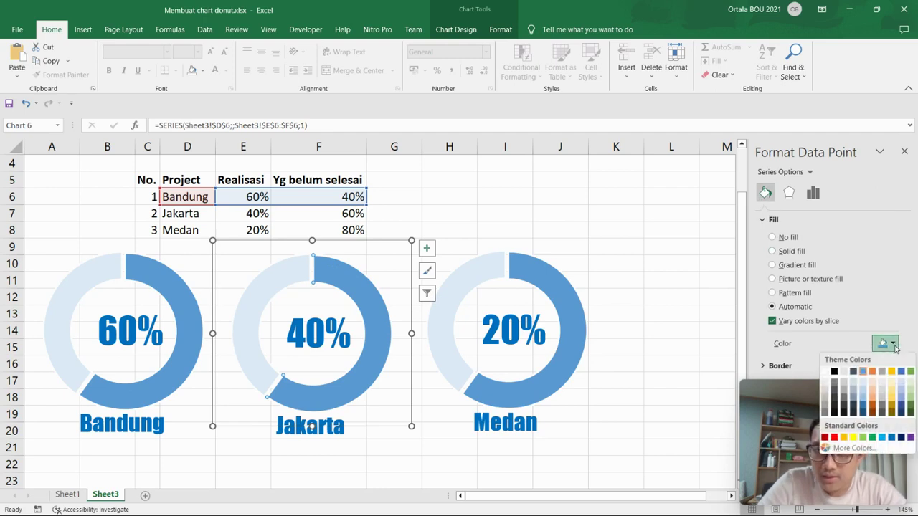
{"action": "left_click", "coordinate": [873, 438]}
{"action": "left_click", "coordinate": [670, 416]}
{"action": "left_click", "coordinate": [273, 288]}
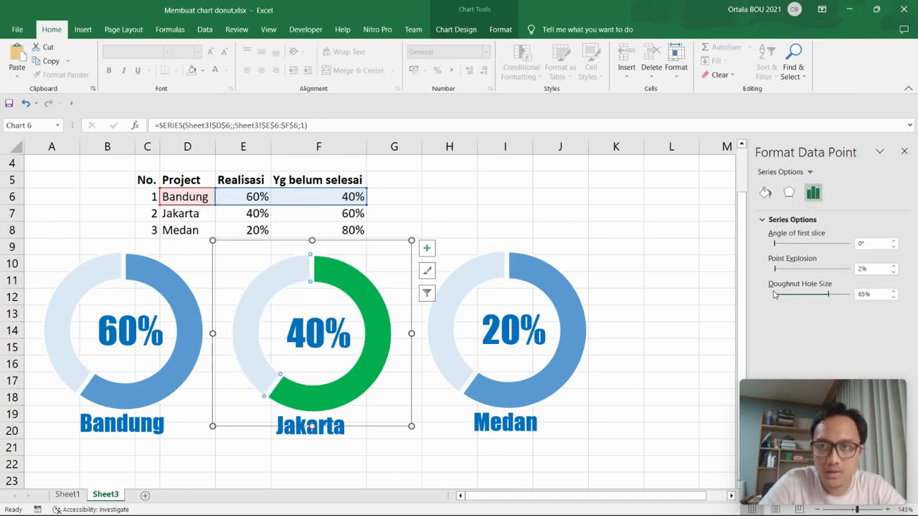
{"action": "left_click", "coordinate": [766, 193]}
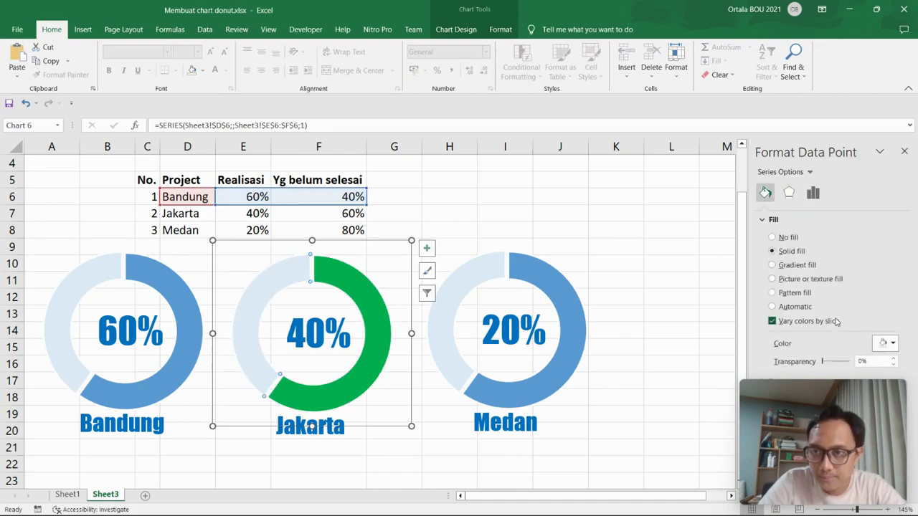
{"action": "left_click", "coordinate": [892, 344]}
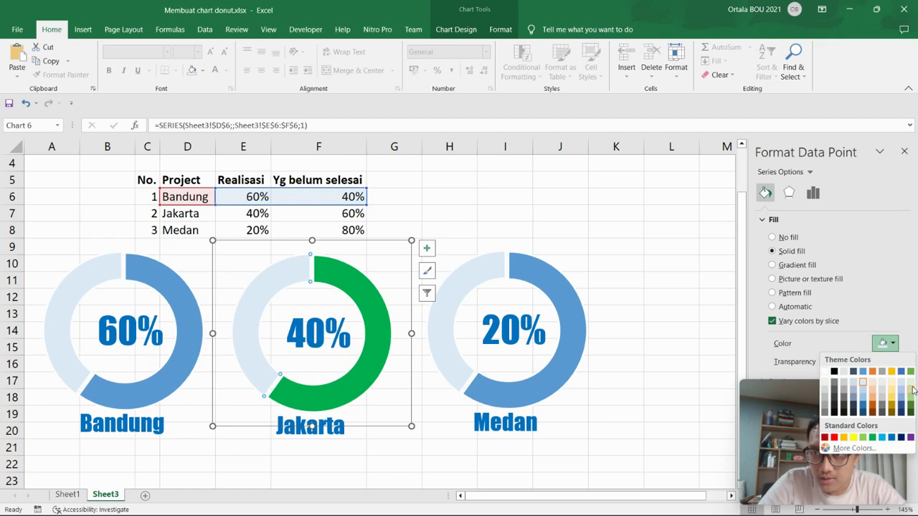
{"action": "left_click", "coordinate": [911, 390]}
{"action": "left_click", "coordinate": [675, 362]}
- Make the Medan doughnut's filled slice orange and its remaining slice pale orange
{"action": "left_click", "coordinate": [557, 384]}
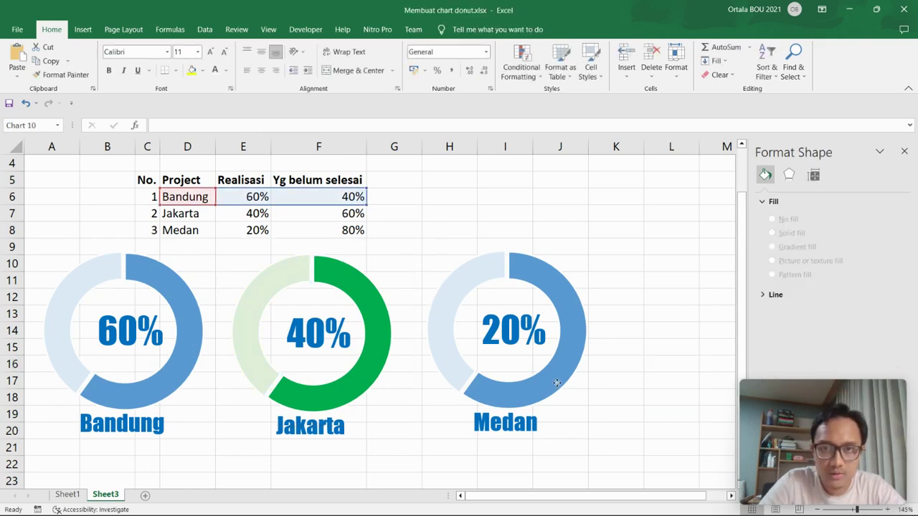
{"action": "left_click", "coordinate": [557, 382]}
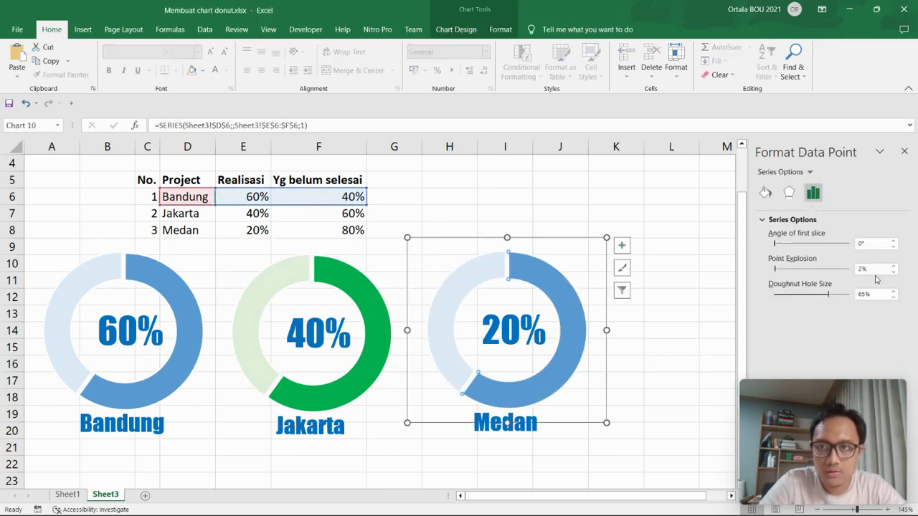
{"action": "left_click", "coordinate": [766, 193]}
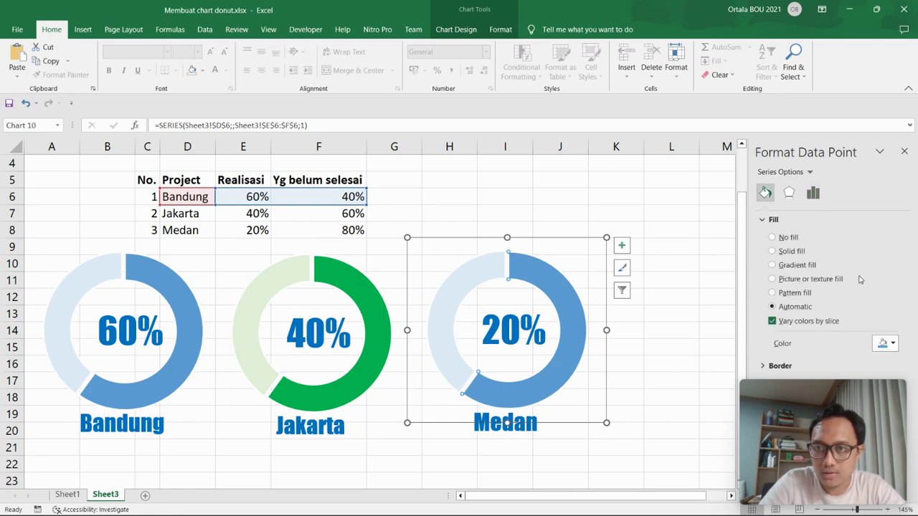
{"action": "left_click", "coordinate": [893, 345]}
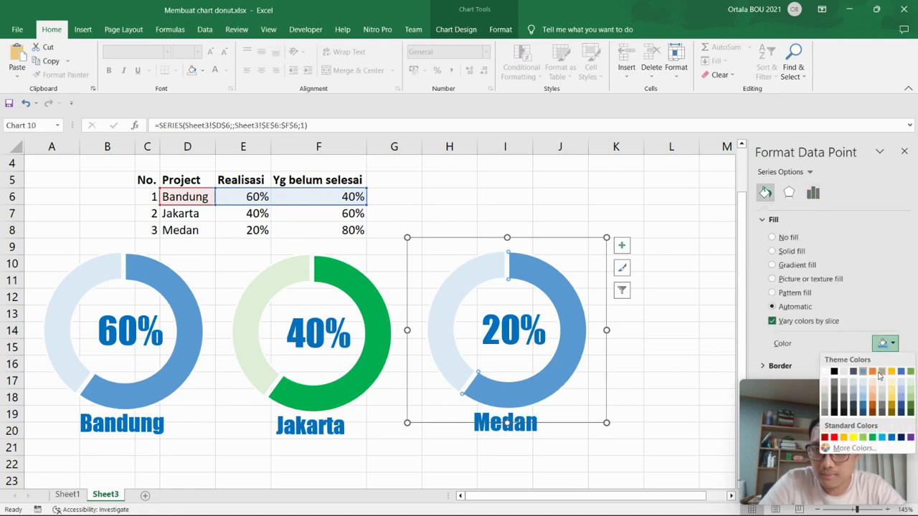
{"action": "left_click", "coordinate": [873, 371]}
{"action": "left_click", "coordinate": [721, 385]}
{"action": "left_click", "coordinate": [482, 277]}
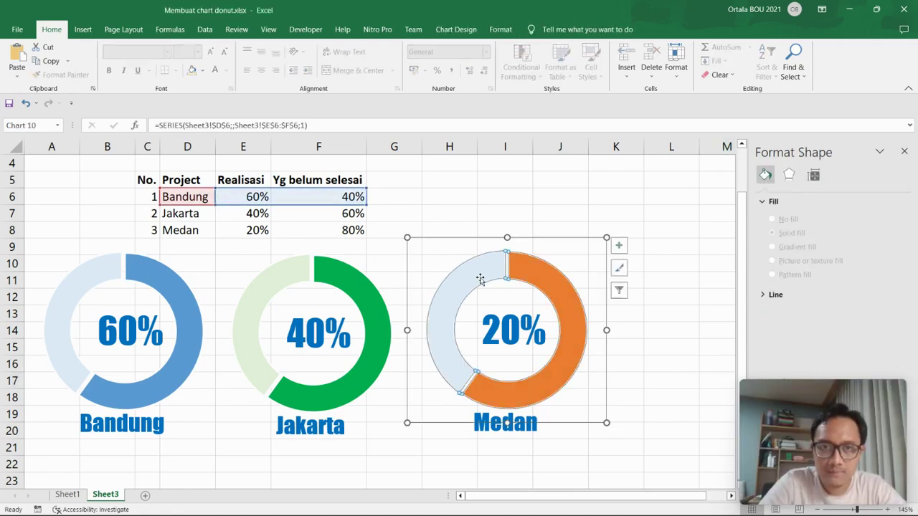
{"action": "left_click", "coordinate": [471, 279]}
{"action": "left_click", "coordinate": [471, 279]}
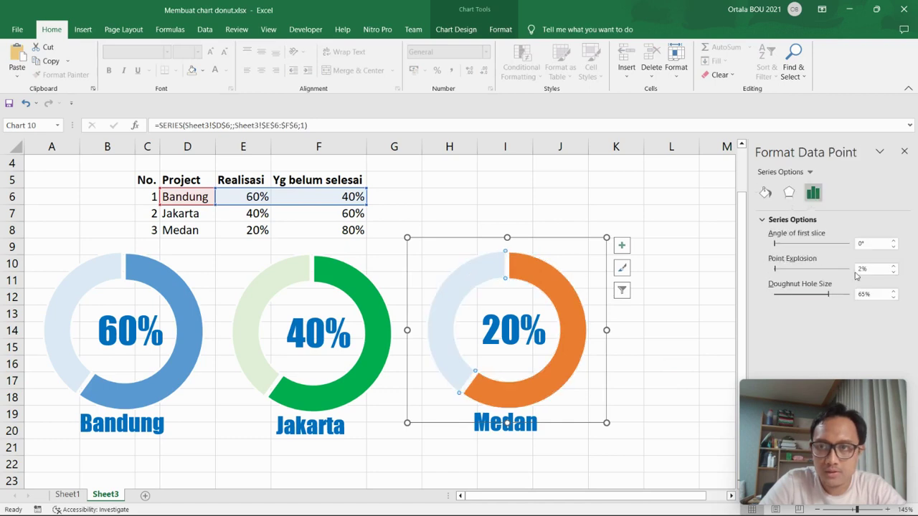
{"action": "left_click", "coordinate": [765, 192]}
{"action": "left_click", "coordinate": [893, 345]}
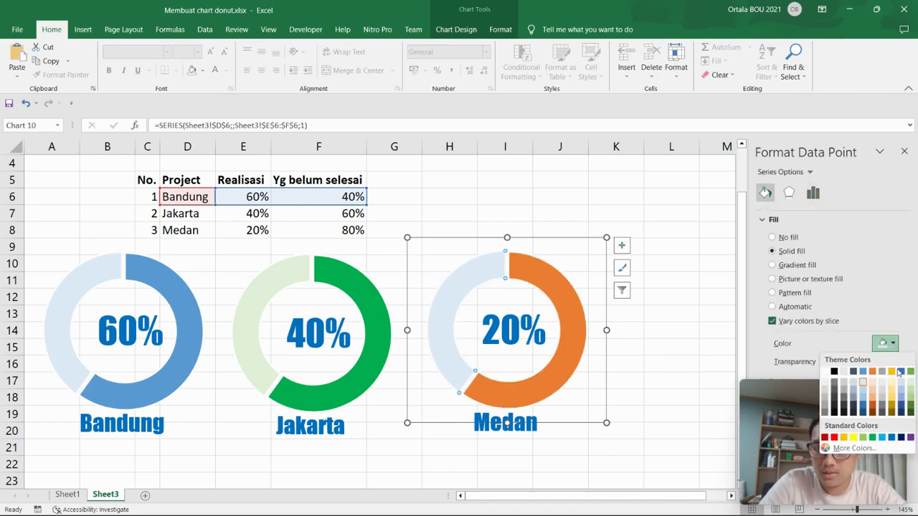
{"action": "left_click", "coordinate": [874, 384]}
{"action": "left_click", "coordinate": [671, 367]}
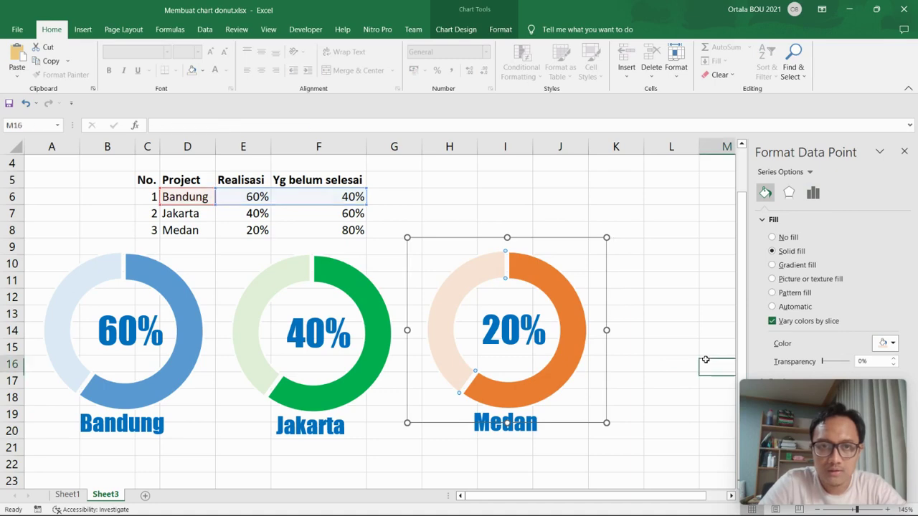
- Colour the Jakarta 40% text and Jakarta label green
{"action": "left_click", "coordinate": [316, 337]}
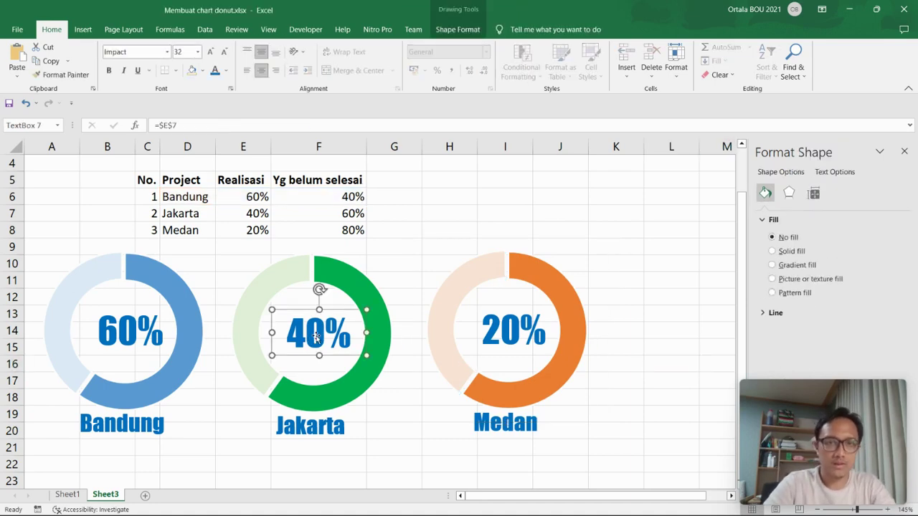
{"action": "left_click", "coordinate": [226, 70]}
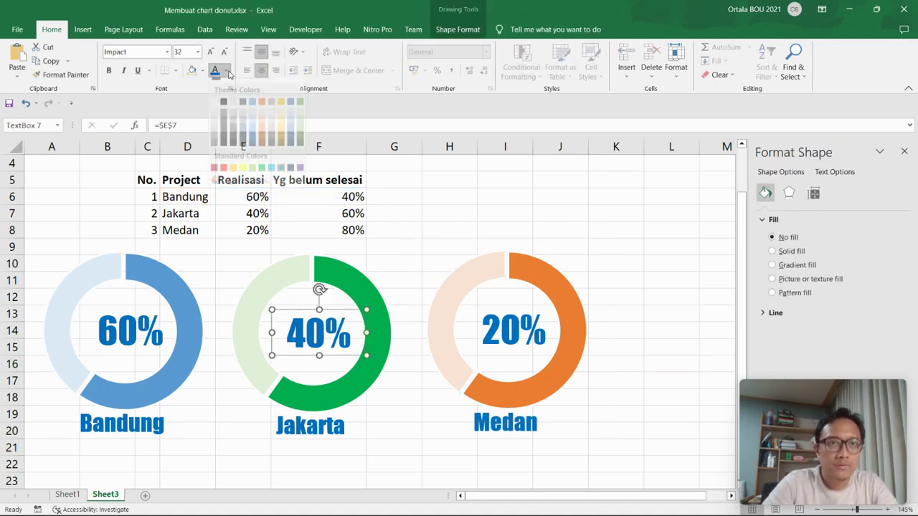
{"action": "left_click", "coordinate": [264, 180]}
{"action": "left_click", "coordinate": [315, 418]}
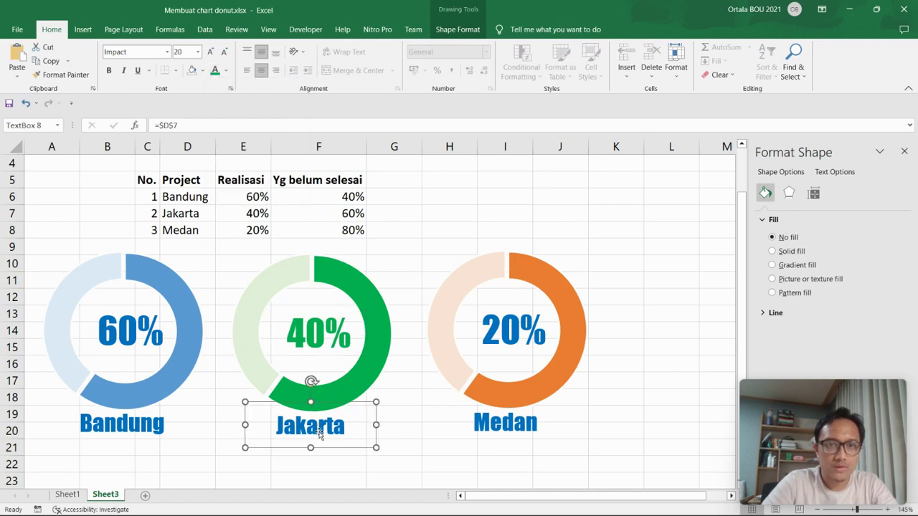
{"action": "left_click", "coordinate": [219, 74]}
- Colour the Medan label and 20% text orange
{"action": "left_click", "coordinate": [498, 424]}
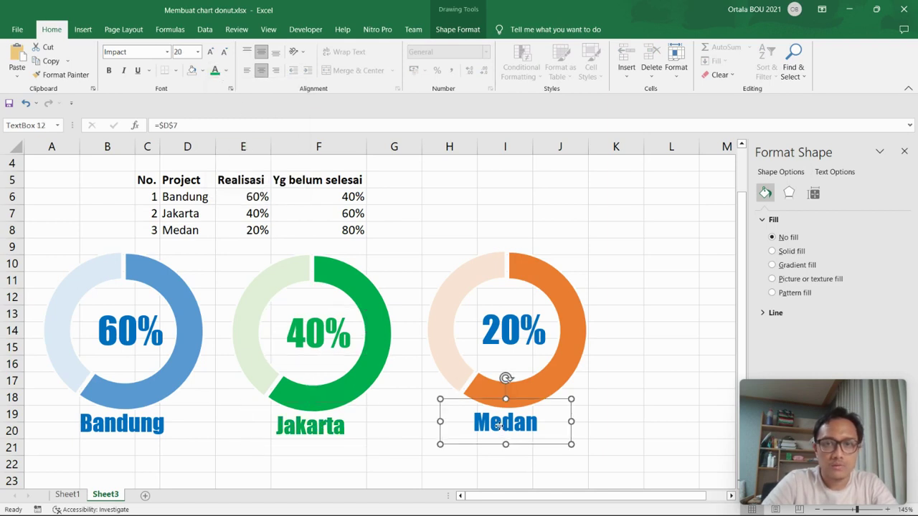
{"action": "left_click", "coordinate": [228, 72]}
{"action": "left_click", "coordinate": [265, 112]}
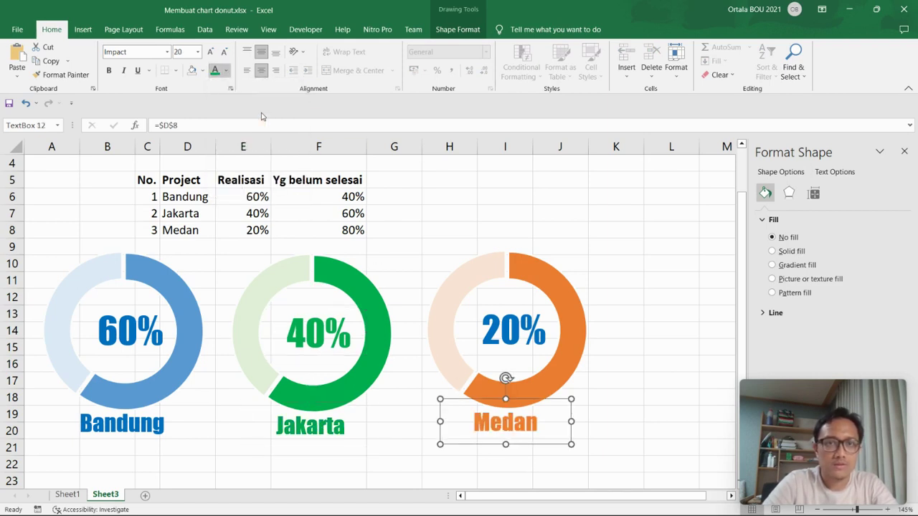
{"action": "left_click", "coordinate": [504, 335]}
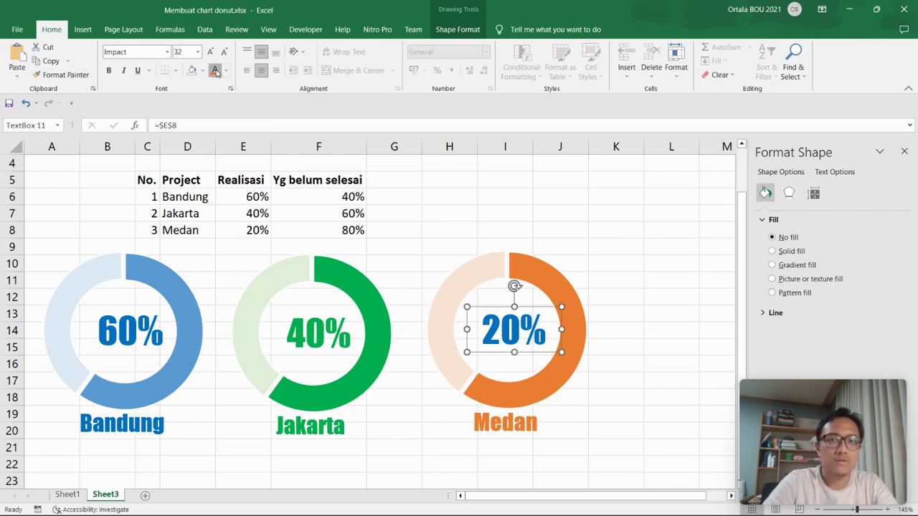
{"action": "left_click", "coordinate": [216, 72]}
{"action": "left_click", "coordinate": [630, 298]}
{"action": "left_click", "coordinate": [651, 382]}
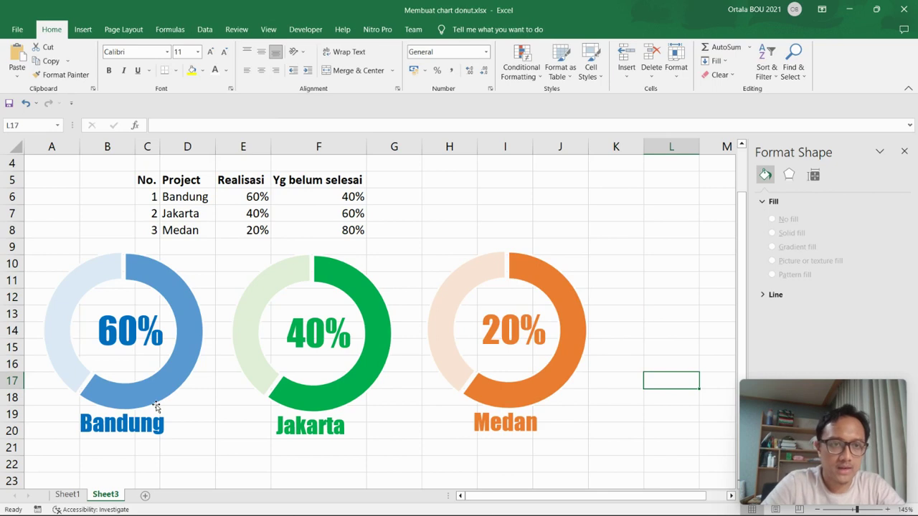
{"action": "left_click", "coordinate": [152, 427]}
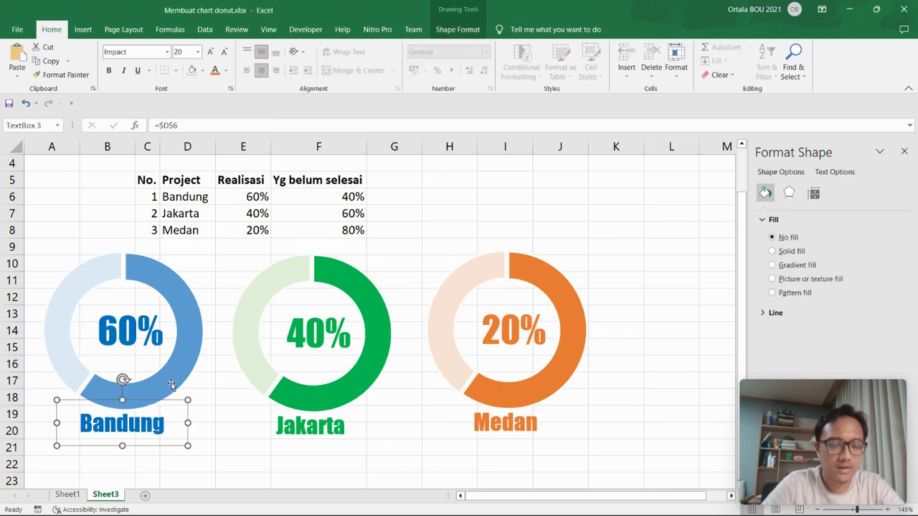
- Group the Bandung doughnut with its 60% text and name label
{"action": "left_click", "coordinate": [157, 382], "text": "ctrl"}
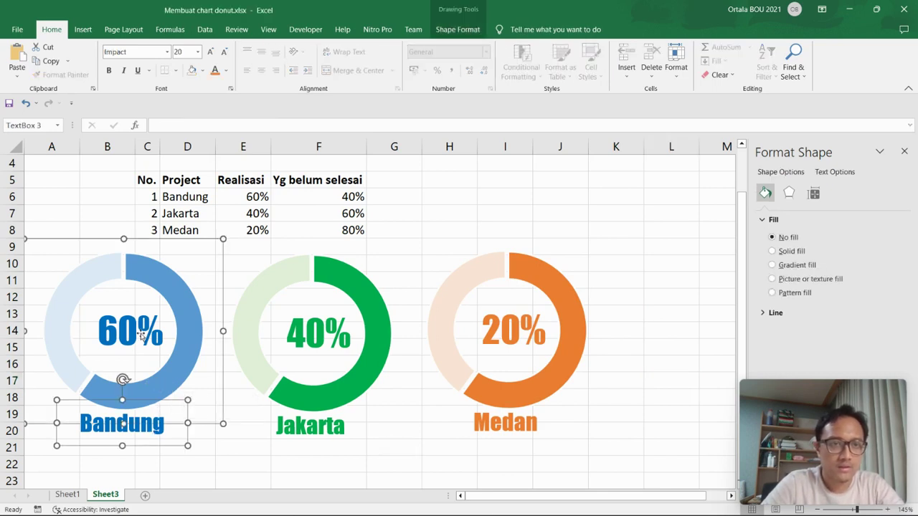
{"action": "left_click", "coordinate": [139, 334], "text": "ctrl"}
{"action": "right_click", "coordinate": [166, 378]}
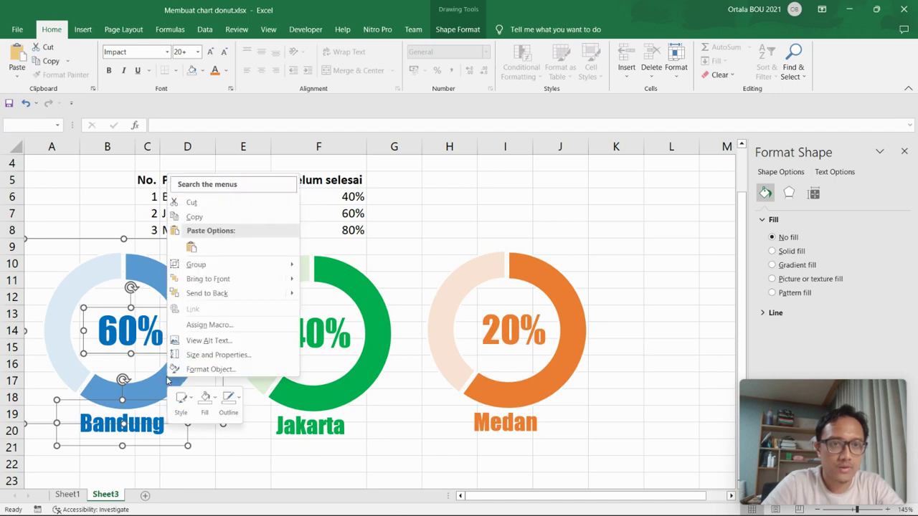
{"action": "mouse_move", "coordinate": [238, 271]}
{"action": "left_click", "coordinate": [343, 278]}
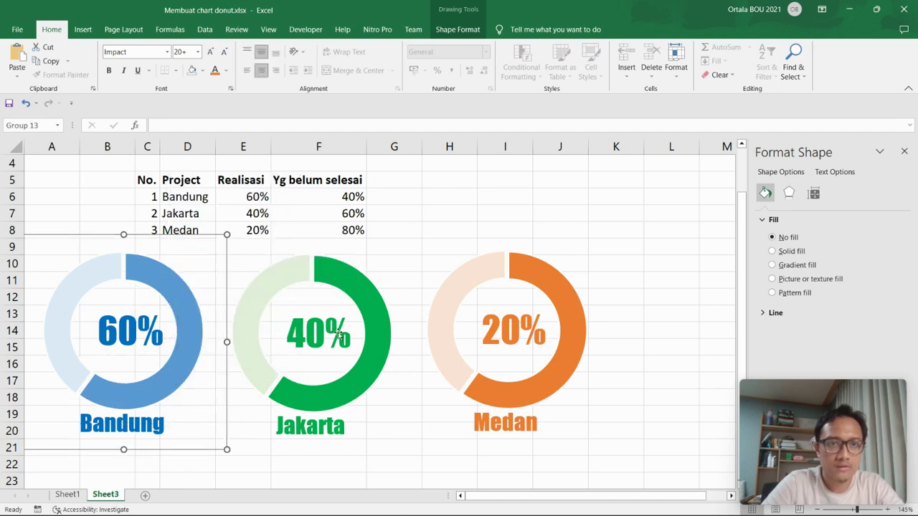
- Group the Jakarta doughnut with its 40% text and name label
{"action": "left_click", "coordinate": [332, 429]}
{"action": "left_click", "coordinate": [341, 376], "text": "ctrl"}
{"action": "left_click", "coordinate": [317, 335], "text": "ctrl"}
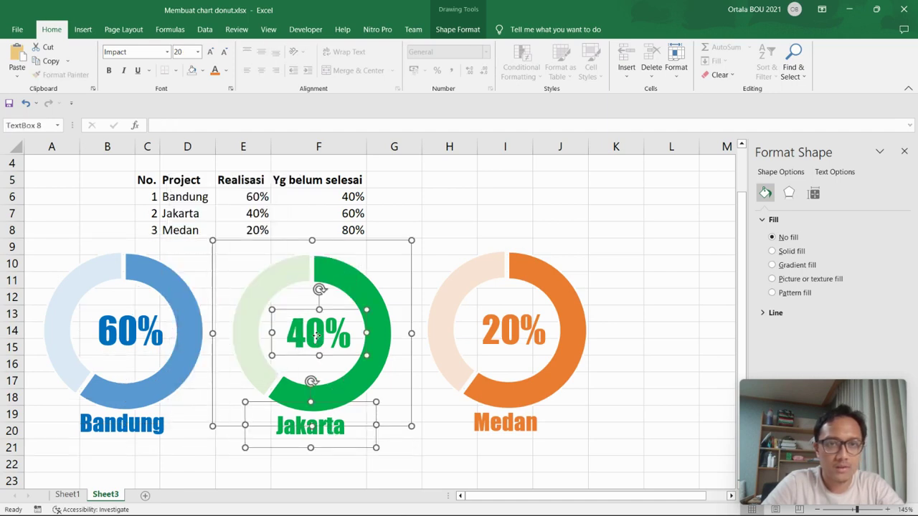
{"action": "right_click", "coordinate": [319, 336]}
{"action": "mouse_move", "coordinate": [416, 224]}
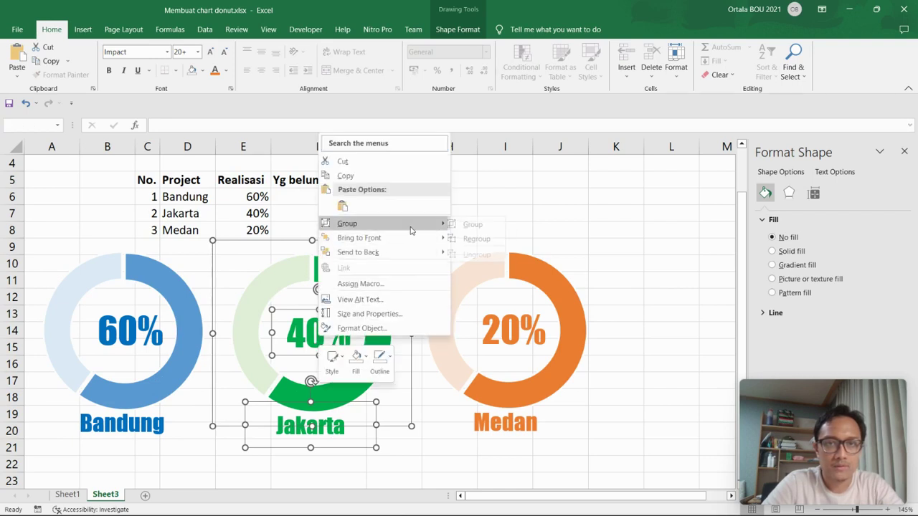
{"action": "left_click", "coordinate": [480, 224]}
- Group the Medan doughnut with its 20% text and name label
{"action": "left_click", "coordinate": [543, 425]}
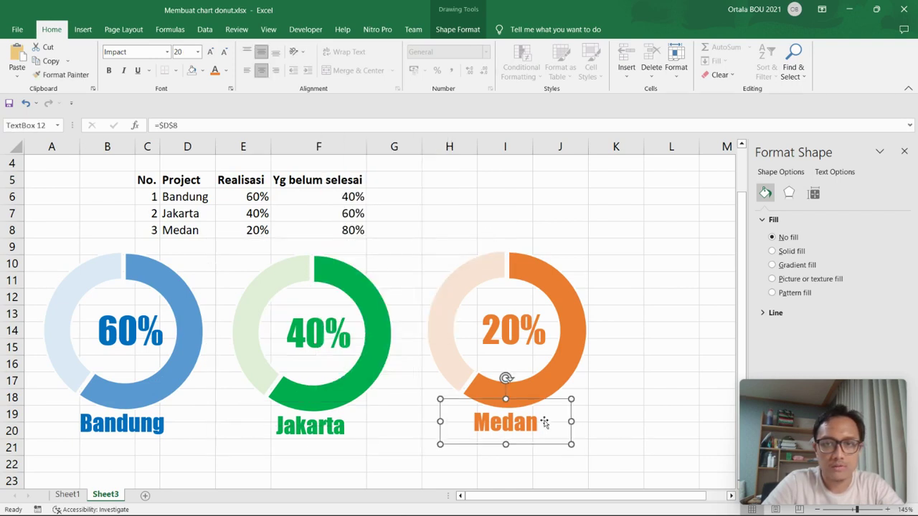
{"action": "left_click", "coordinate": [546, 384], "text": "ctrl"}
{"action": "left_click", "coordinate": [517, 335], "text": "ctrl"}
{"action": "right_click", "coordinate": [518, 335]}
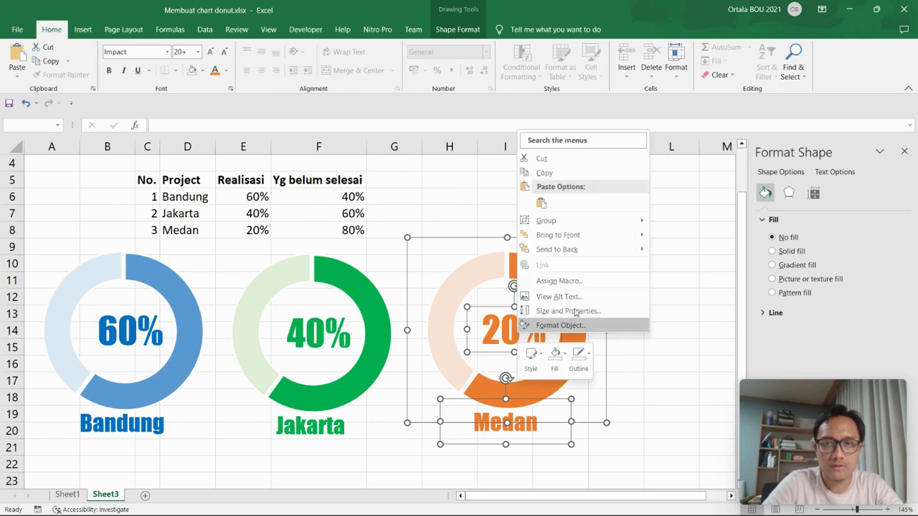
{"action": "mouse_move", "coordinate": [587, 225]}
{"action": "left_click", "coordinate": [676, 221]}
{"action": "left_click", "coordinate": [667, 330]}
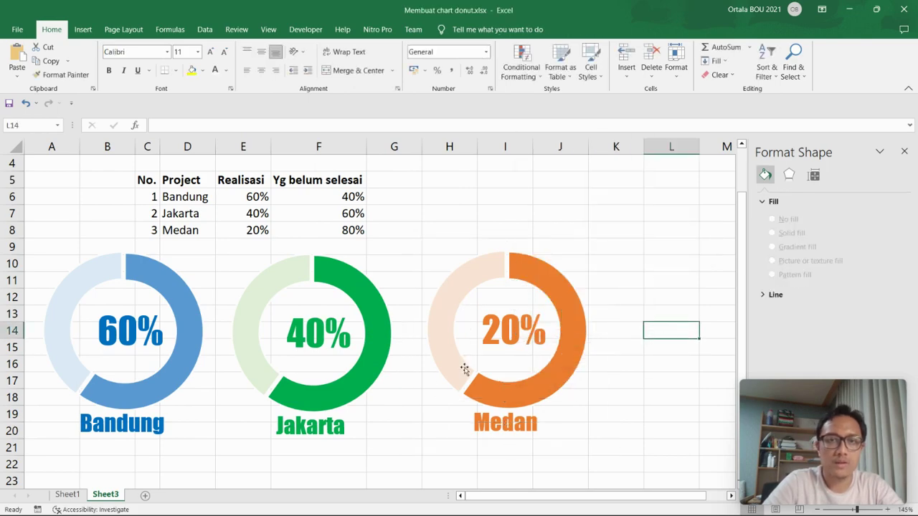
- Select the Bandung, Jakarta and Medan groups together, then switch to PowerPoint
{"action": "left_click", "coordinate": [167, 378]}
{"action": "left_click", "coordinate": [366, 396], "text": "ctrl"}
{"action": "left_click", "coordinate": [533, 392], "text": "ctrl"}
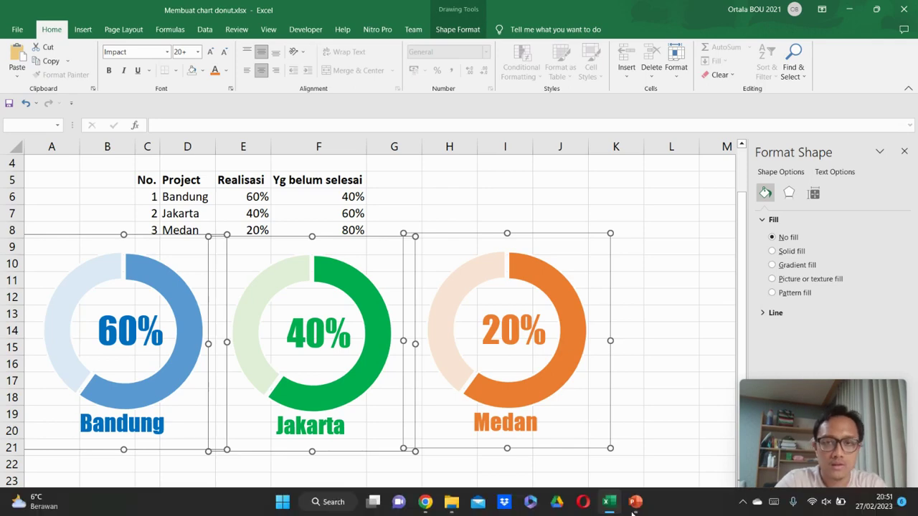
{"action": "left_click", "coordinate": [637, 503]}
- Paste the three doughnut charts onto slide 1 and drag them up toward the middle
{"action": "left_click", "coordinate": [103, 135]}
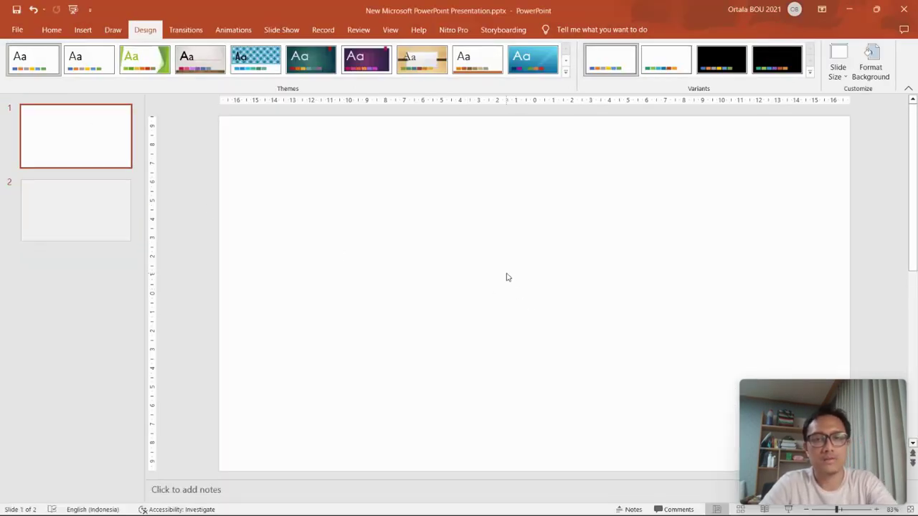
{"action": "key", "text": "ctrl+v"}
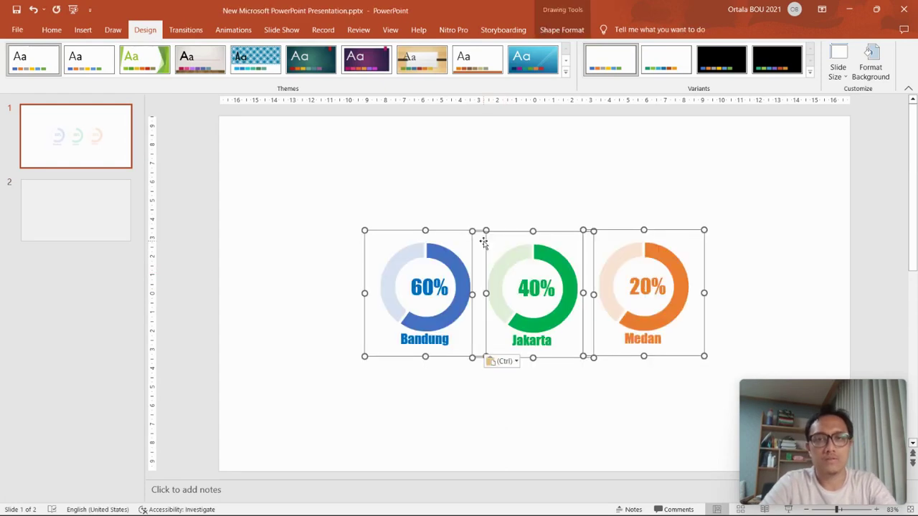
{"action": "left_click_drag", "start_coordinate": [686, 356], "coordinate": [655, 324]}
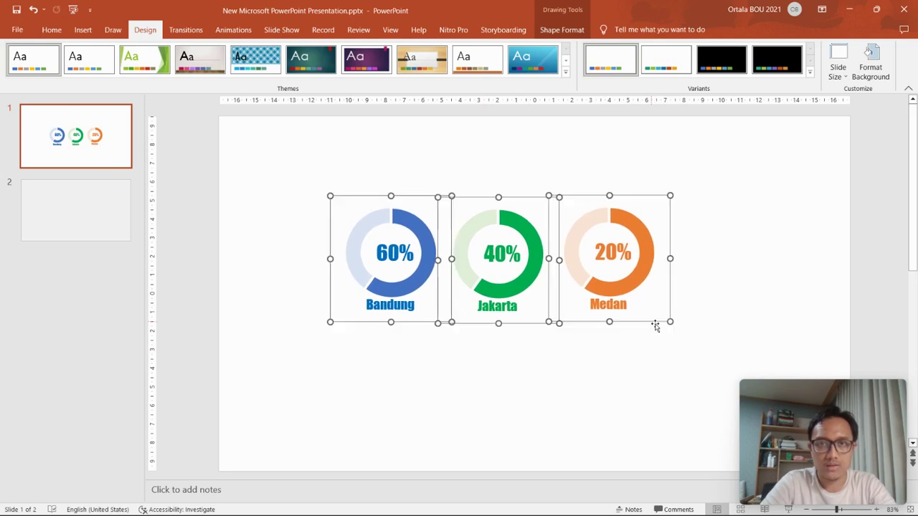
{"action": "scroll", "coordinate": [703, 334], "scroll_direction": "up", "scroll_amount": 5}
{"action": "scroll", "coordinate": [704, 333], "scroll_direction": "down", "scroll_amount": 2}
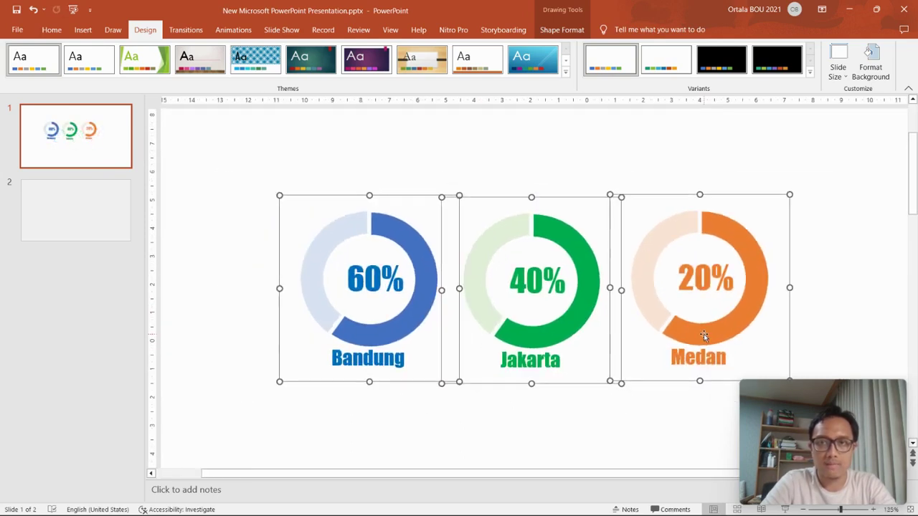